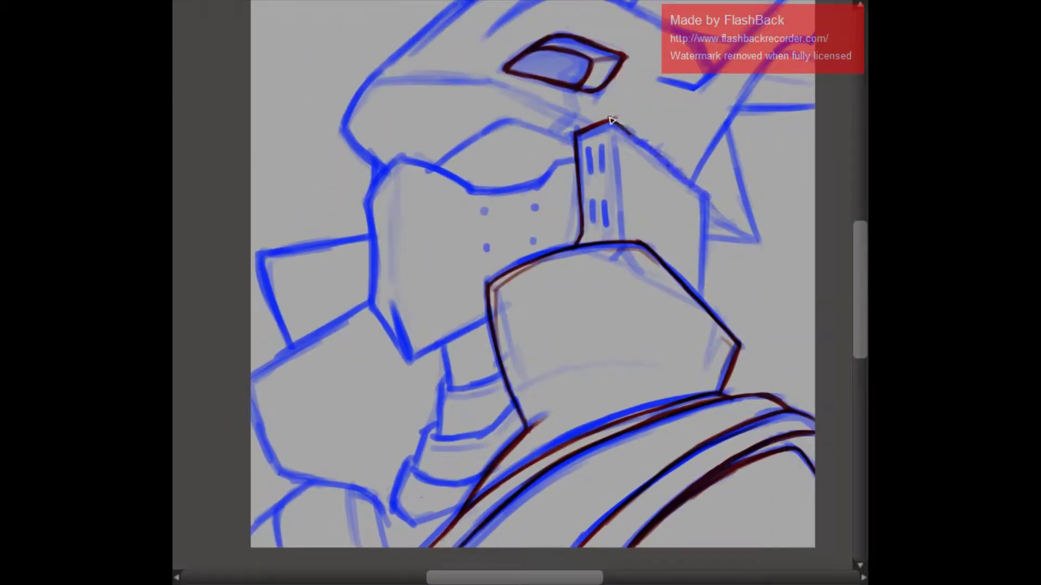
# Trace the outline of the mask's side block and its four vent slots in dark red over the blue sketch
pyautogui.moveTo(611, 121)
pyautogui.mouseDown()
pyautogui.moveTo(708, 195)
pyautogui.moveTo(705, 301)
pyautogui.moveTo(618, 228)
pyautogui.mouseUp()
pyautogui.press('e')
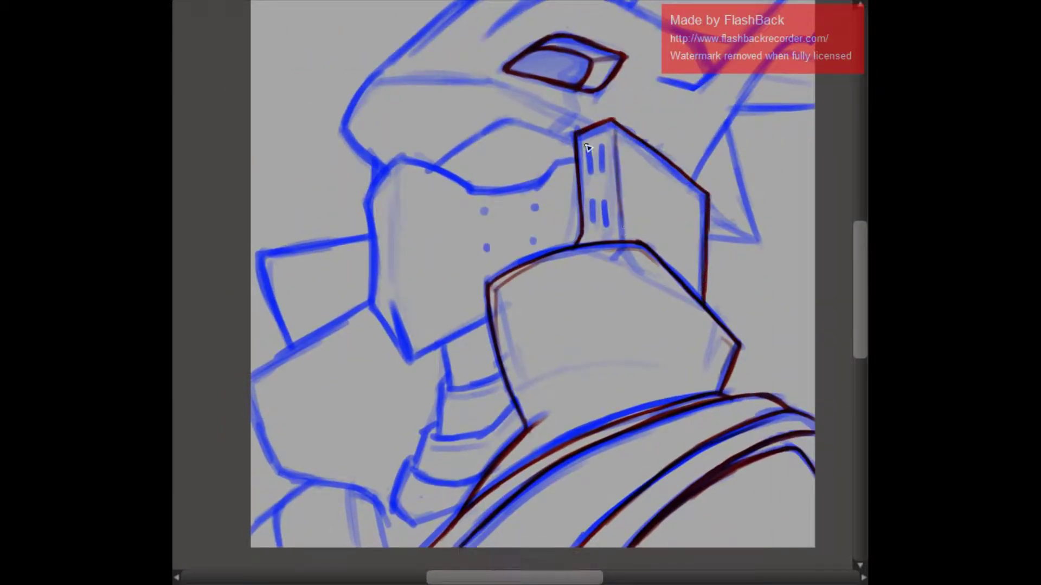
pyautogui.moveTo(588, 139)
pyautogui.mouseDown()
pyautogui.moveTo(602, 172)
pyautogui.moveTo(579, 140)
pyautogui.mouseUp()
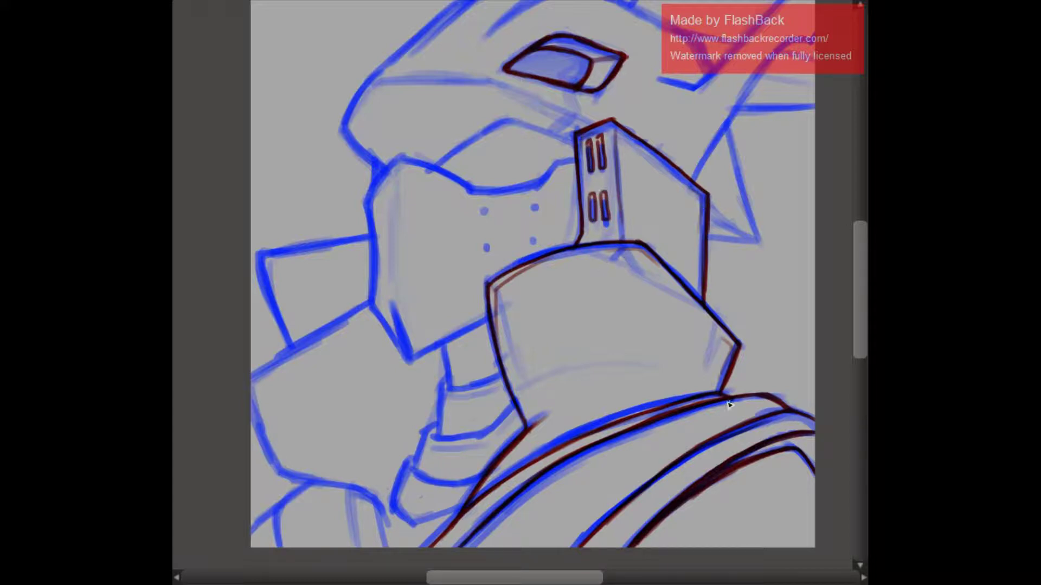
pyautogui.press('e')
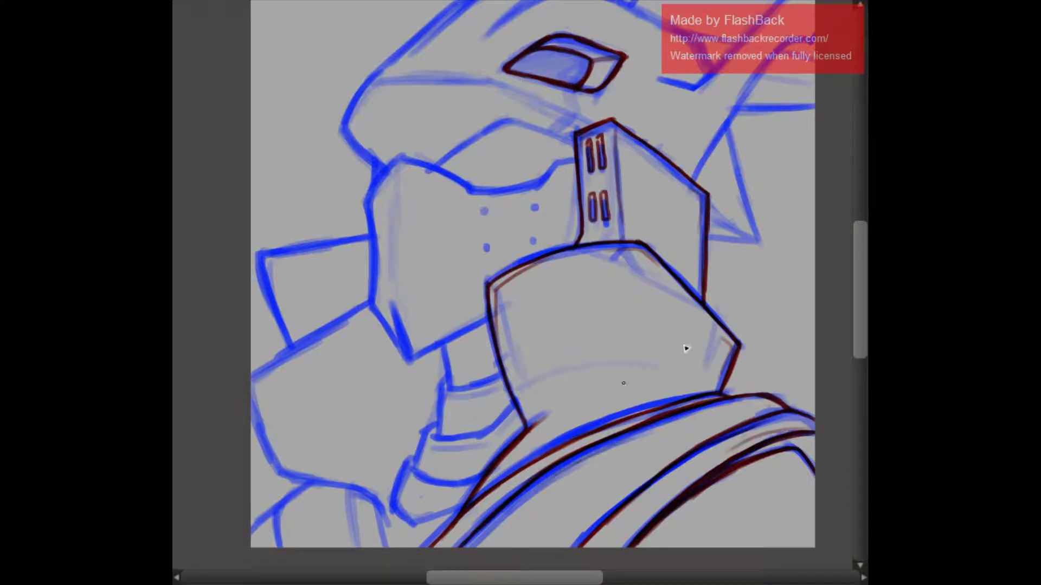
# Trace the faceplate's outline over the blue sketch and mark its four round holes in dark red
pyautogui.moveTo(685, 349); pyautogui.dragTo(747, 365)
pyautogui.moveTo(619, 183); pyautogui.dragTo(533, 208)
pyautogui.moveTo(465, 172); pyautogui.dragTo(533, 208)
pyautogui.moveTo(461, 175)
pyautogui.mouseDown()
pyautogui.moveTo(429, 216)
pyautogui.moveTo(442, 336)
pyautogui.moveTo(472, 374)
pyautogui.mouseUp()
pyautogui.moveTo(550, 336); pyautogui.dragTo(473, 379)
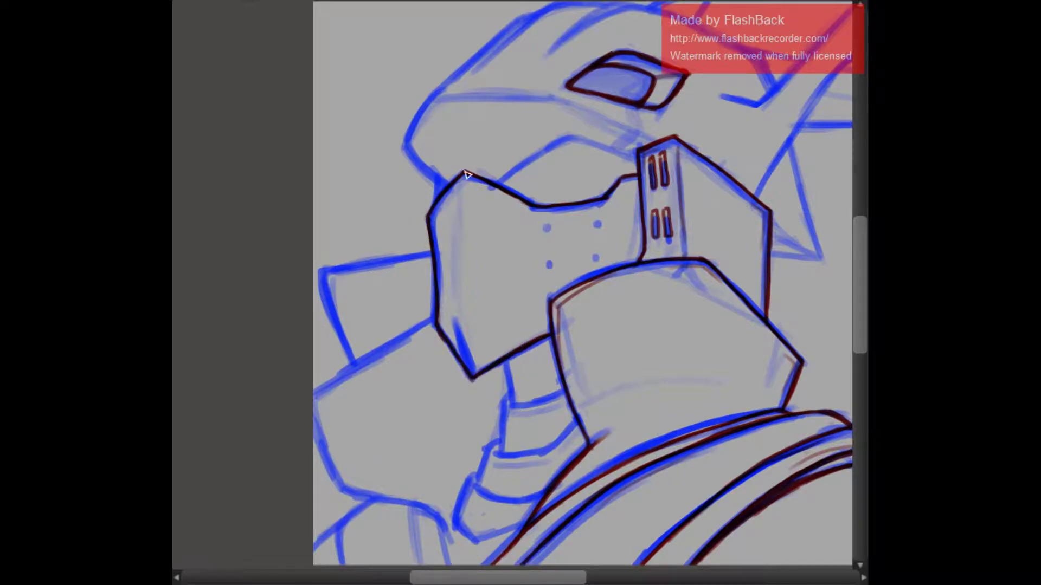
pyautogui.moveTo(465, 173); pyautogui.dragTo(471, 374)
pyautogui.click(596, 259)
pyautogui.click(302, 160)
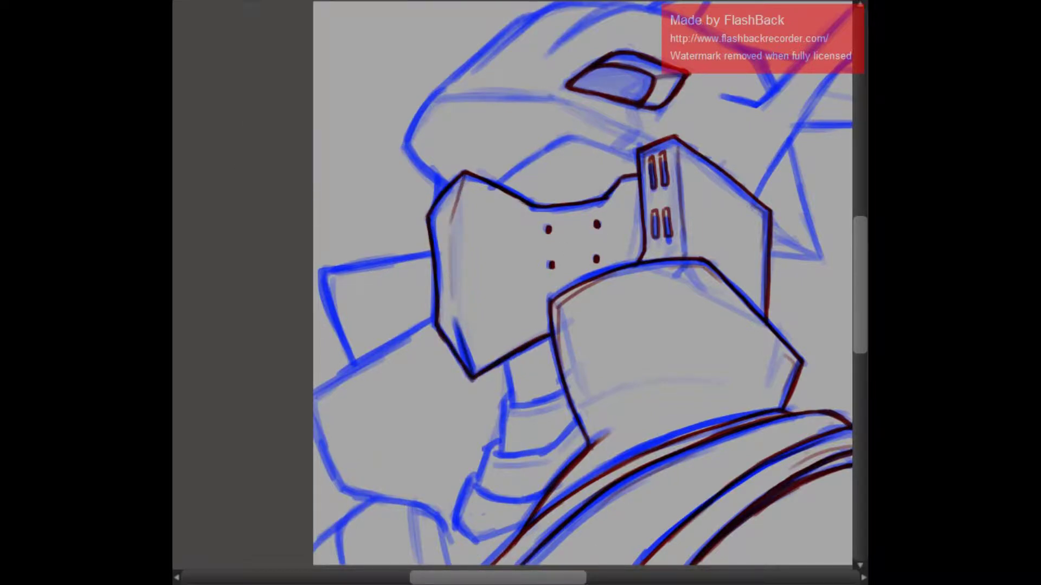
# Trace the two curved shapes behind the neck guard in dark red out to the canvas edge
pyautogui.moveTo(791, 307)
pyautogui.mouseDown()
pyautogui.moveTo(572, 252)
pyautogui.moveTo(652, 235)
pyautogui.mouseUp()
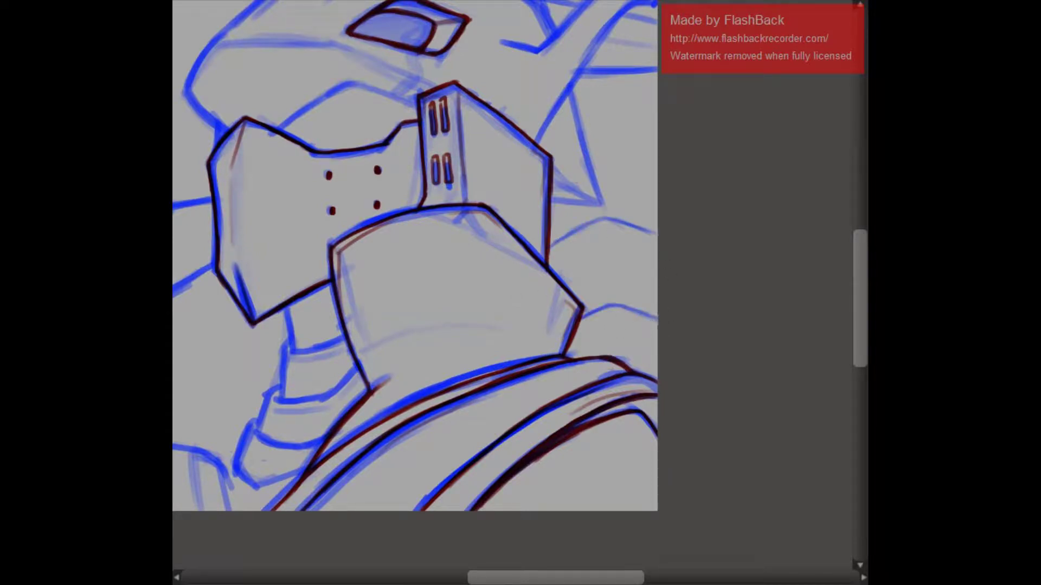
pyautogui.moveTo(549, 247); pyautogui.dragTo(601, 218)
pyautogui.moveTo(584, 317); pyautogui.dragTo(657, 315)
pyautogui.hscroll(-3, 340, 265)
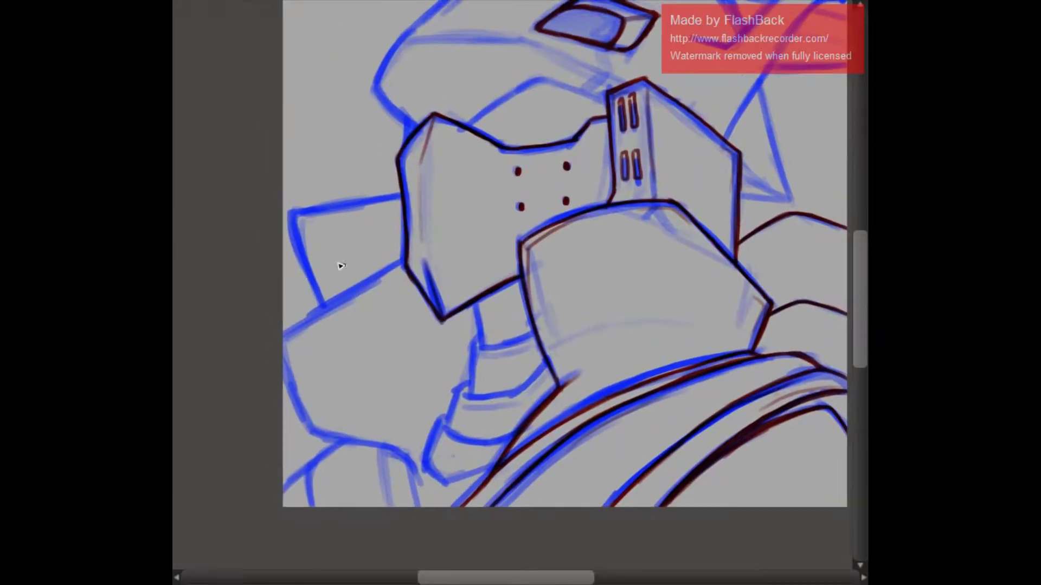
# Trace the lower-left armour plate, the pieces beneath it and the angular panel behind the faceplate in dark red
pyautogui.moveTo(404, 263)
pyautogui.mouseDown()
pyautogui.moveTo(283, 331)
pyautogui.moveTo(312, 434)
pyautogui.moveTo(420, 477)
pyautogui.mouseUp()
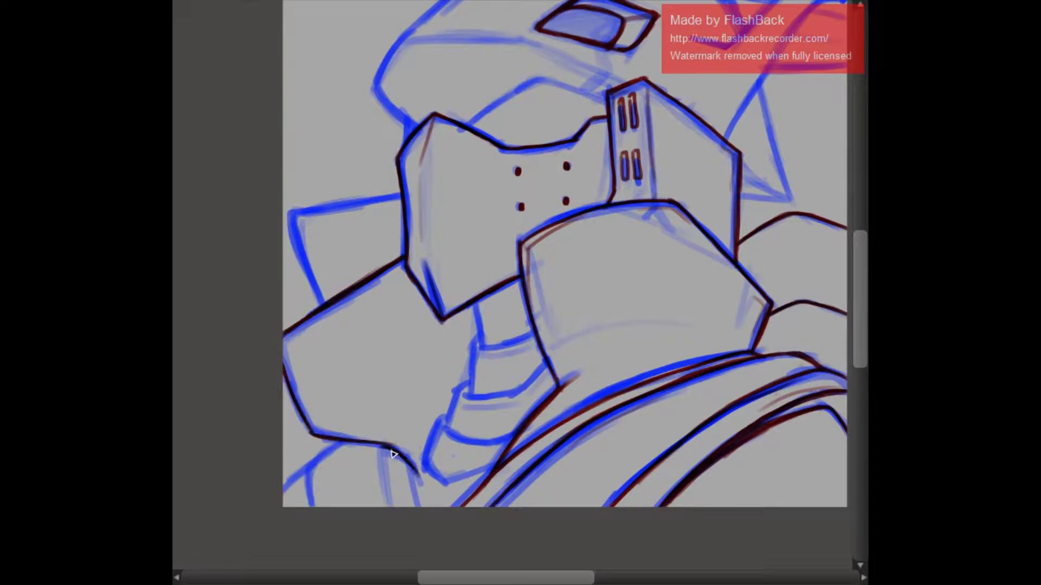
pyautogui.press('e')
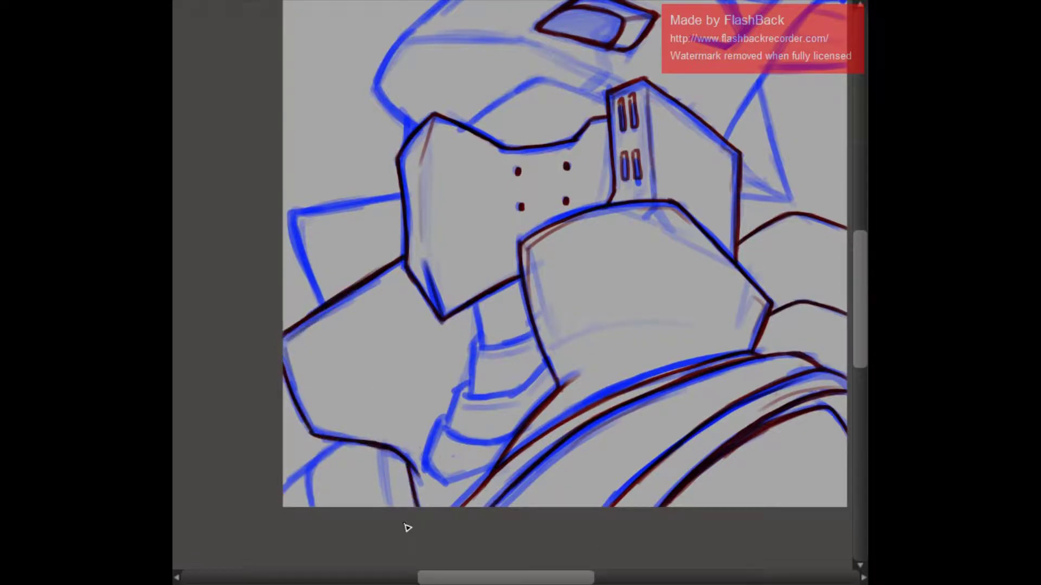
pyautogui.moveTo(382, 448); pyautogui.dragTo(393, 506)
pyautogui.moveTo(339, 442); pyautogui.dragTo(311, 506)
pyautogui.moveTo(401, 195)
pyautogui.mouseDown()
pyautogui.moveTo(296, 216)
pyautogui.moveTo(323, 304)
pyautogui.mouseUp()
# Trace the helmet's horn, the notch at its base and the triangular piece beneath it in dark red
pyautogui.moveTo(726, 140); pyautogui.dragTo(632, 301)
pyautogui.moveTo(632, 301); pyautogui.dragTo(696, 197)
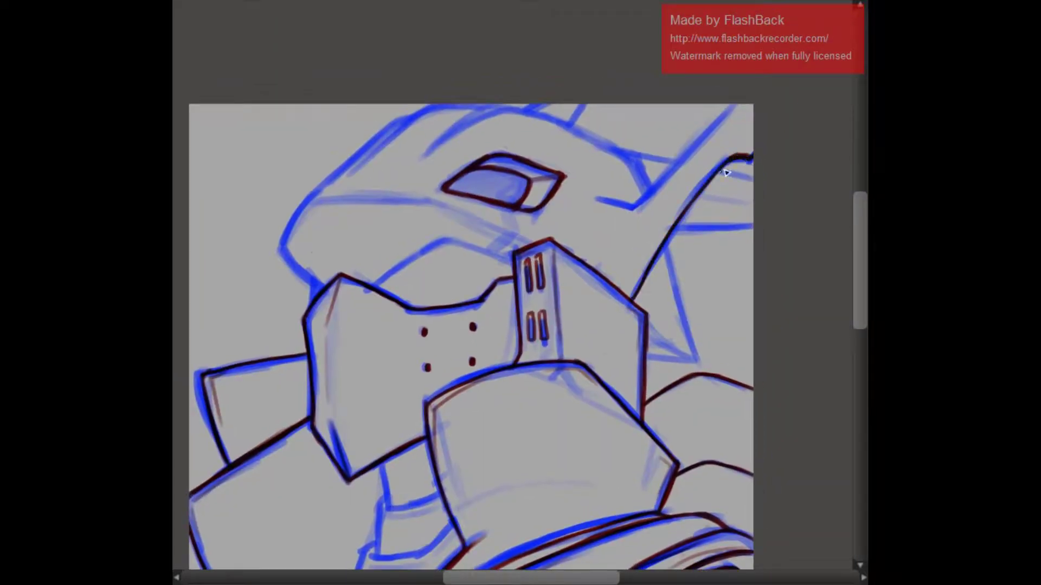
pyautogui.moveTo(735, 106)
pyautogui.mouseDown()
pyautogui.moveTo(634, 209)
pyautogui.moveTo(599, 198)
pyautogui.mouseUp()
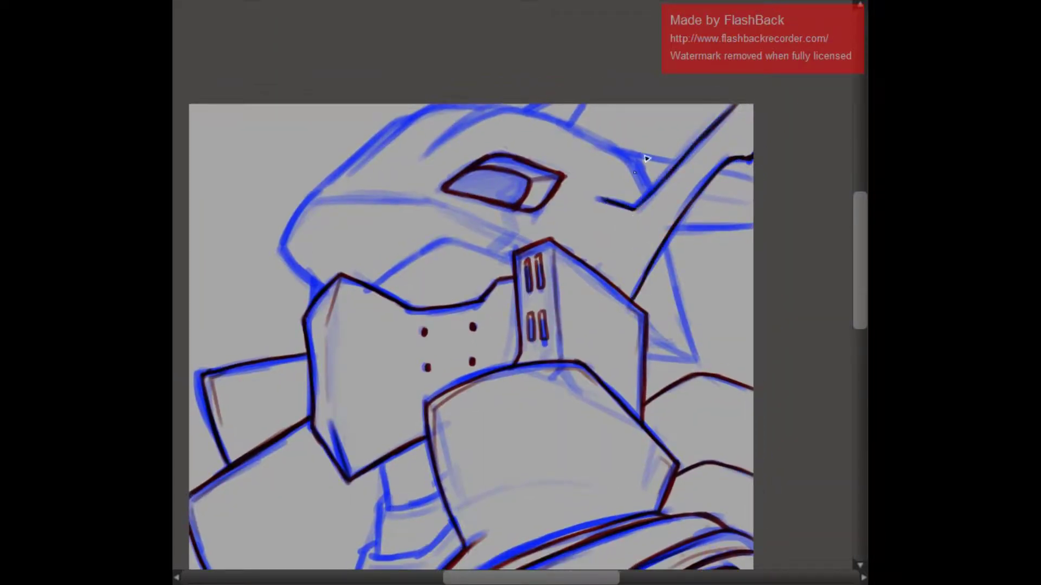
pyautogui.moveTo(746, 153)
pyautogui.mouseDown()
pyautogui.moveTo(674, 220)
pyautogui.moveTo(629, 295)
pyautogui.mouseUp()
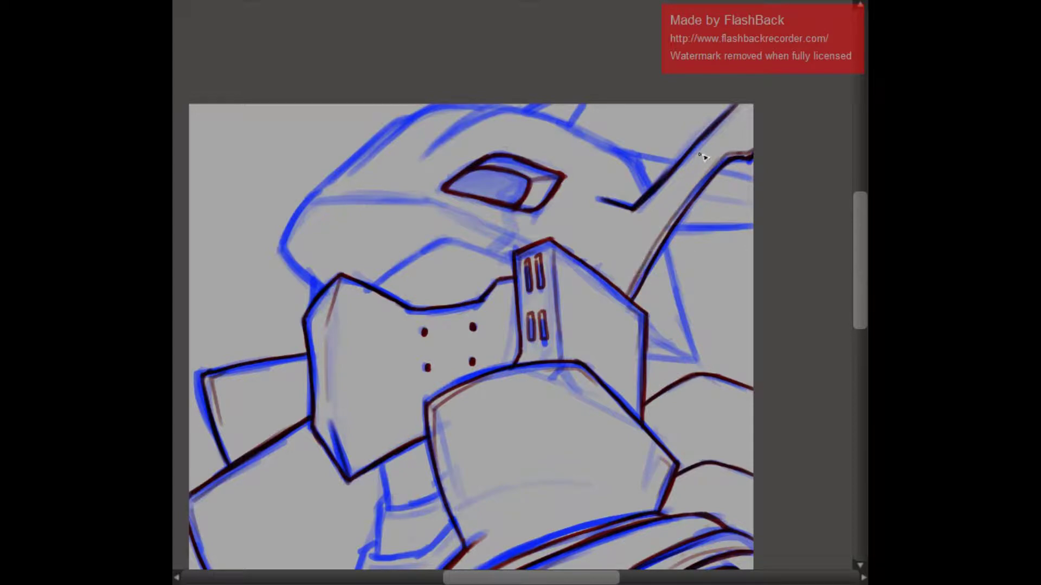
pyautogui.moveTo(663, 243); pyautogui.dragTo(647, 356)
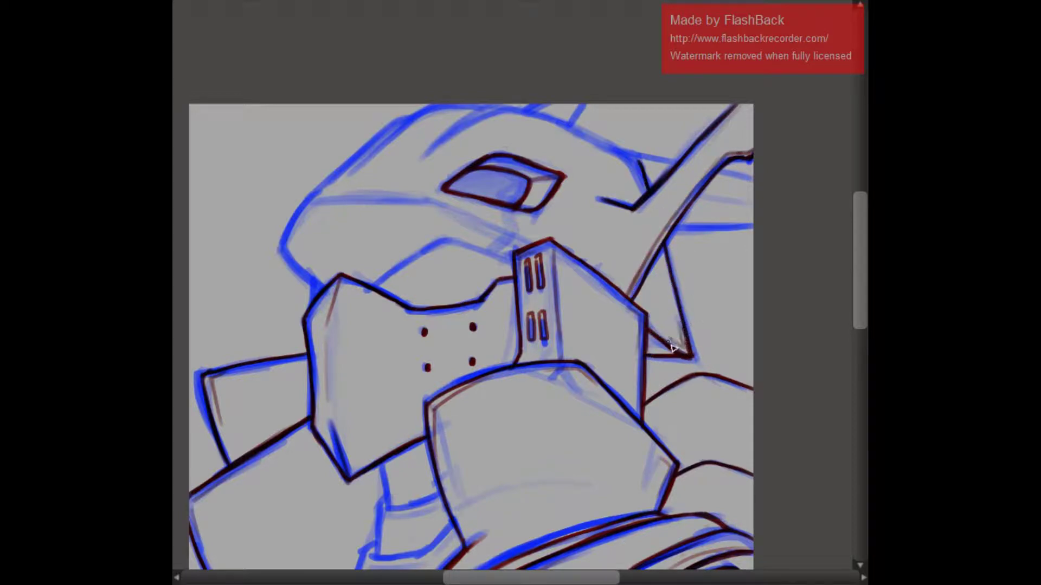
# Trace the helmet's crown, its inner crest line and the panel edges behind the horn in dark red
pyautogui.moveTo(427, 147)
pyautogui.mouseDown()
pyautogui.moveTo(470, 120)
pyautogui.moveTo(617, 161)
pyautogui.mouseUp()
pyautogui.press('e')
pyautogui.press('e')
pyautogui.moveTo(675, 229); pyautogui.dragTo(770, 227)
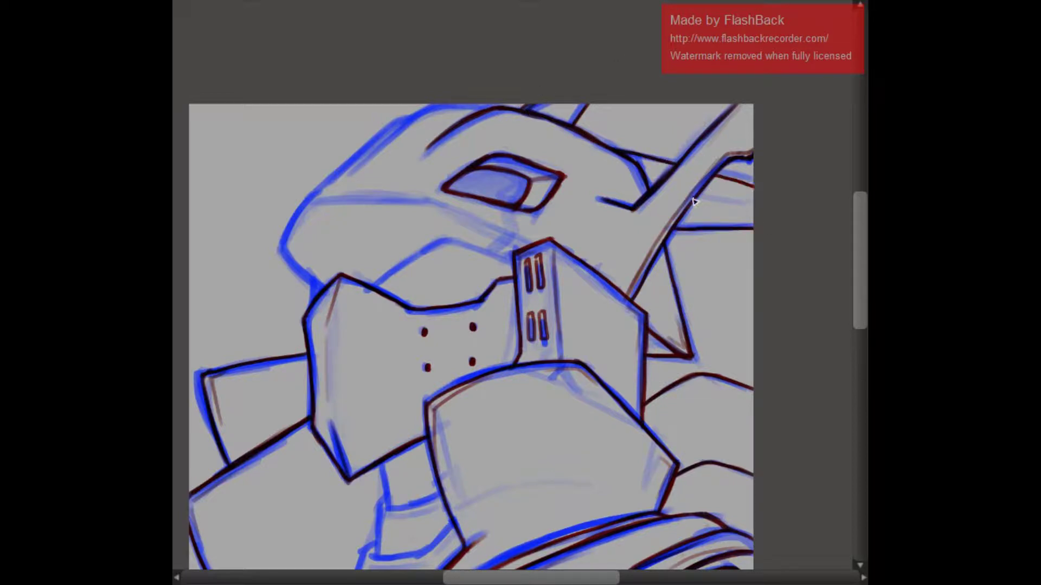
pyautogui.moveTo(457, 107); pyautogui.dragTo(360, 152)
pyautogui.hotkey('ctrl', 'z')
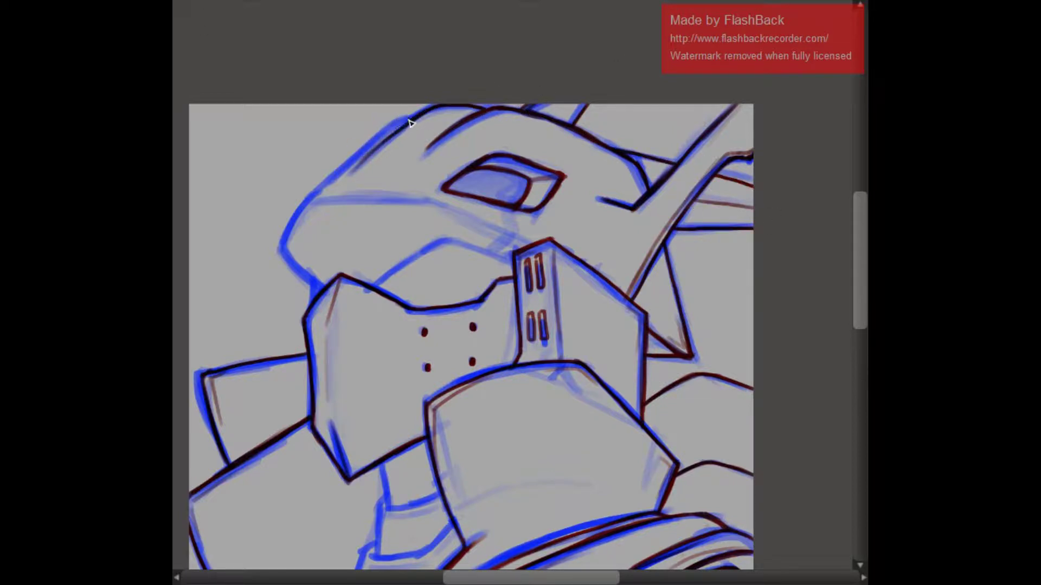
# Trace the helmet's front brow, the opening above the faceplate and the narrow strip below the eye in dark red
pyautogui.moveTo(409, 121)
pyautogui.mouseDown()
pyautogui.moveTo(306, 204)
pyautogui.moveTo(292, 266)
pyautogui.moveTo(315, 292)
pyautogui.moveTo(337, 285)
pyautogui.moveTo(318, 198)
pyautogui.moveTo(433, 201)
pyautogui.moveTo(534, 245)
pyautogui.mouseUp()
pyautogui.moveTo(374, 285); pyautogui.dragTo(449, 243)
pyautogui.moveTo(512, 265); pyautogui.dragTo(435, 246)
pyautogui.press('b')
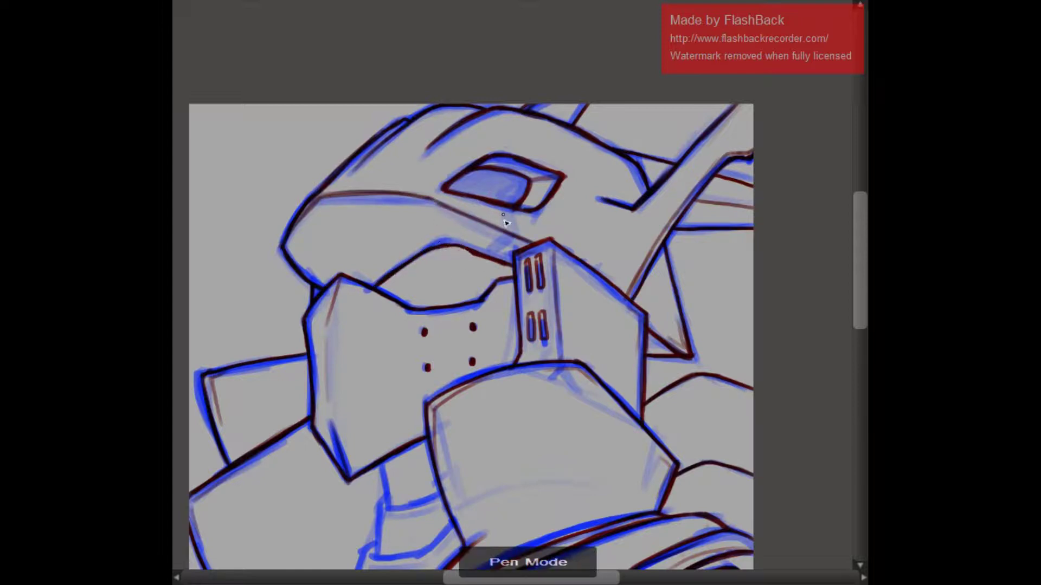
pyautogui.moveTo(503, 207); pyautogui.dragTo(486, 259)
pyautogui.press('e')
pyautogui.moveTo(509, 217); pyautogui.dragTo(494, 255)
# Trace the segmented neck hose below the faceplate in dark red, adding a thinner contour line under each segment edge
pyautogui.moveTo(453, 392); pyautogui.dragTo(736, 238)
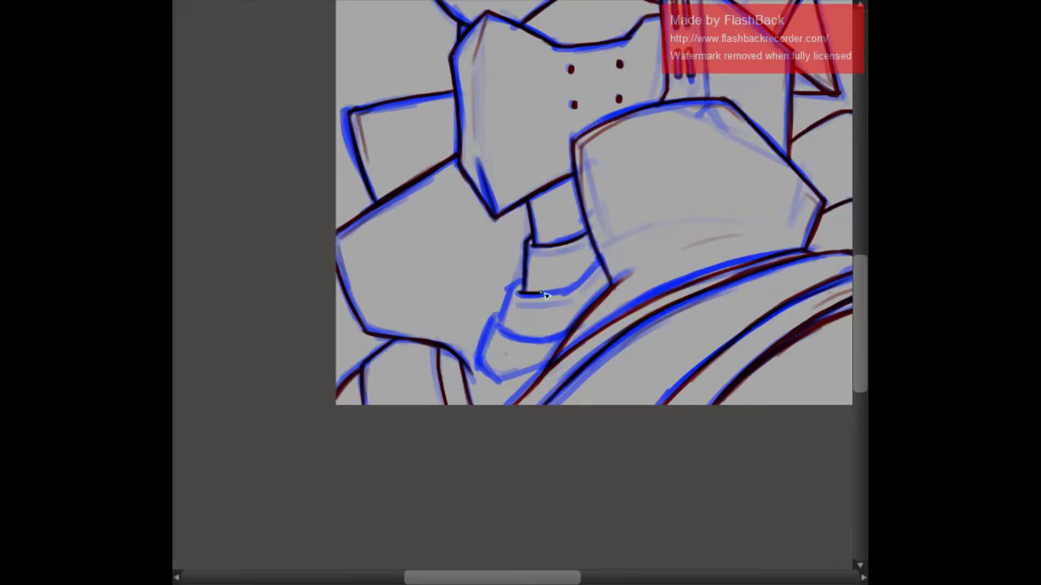
pyautogui.moveTo(597, 274); pyautogui.dragTo(567, 304)
pyautogui.moveTo(499, 326)
pyautogui.mouseDown()
pyautogui.moveTo(547, 339)
pyautogui.moveTo(480, 344)
pyautogui.moveTo(511, 332)
pyautogui.mouseUp()
pyautogui.moveTo(477, 363); pyautogui.dragTo(541, 369)
pyautogui.press('e')
pyautogui.press('b')
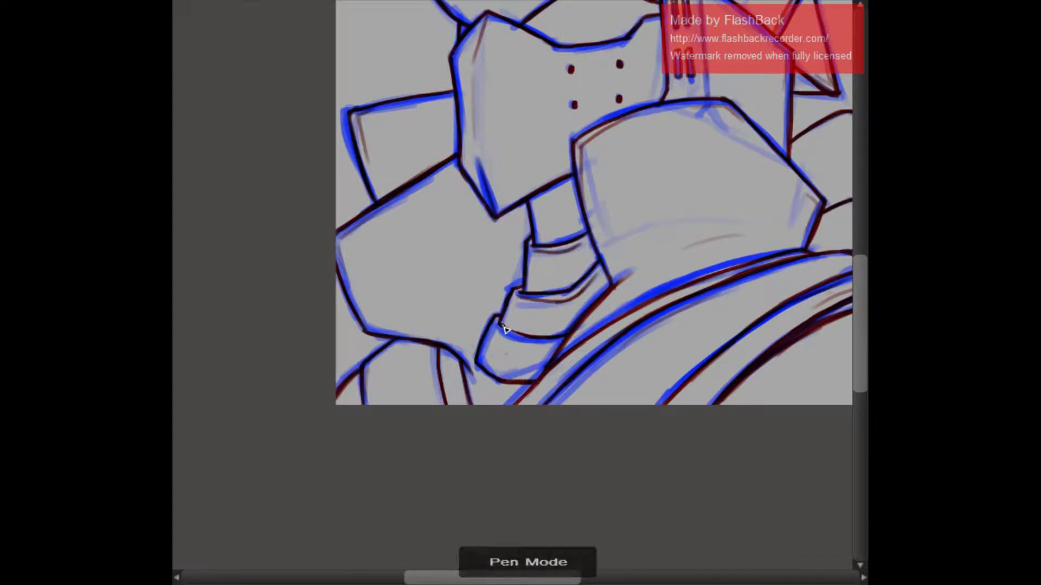
# Ink the eye's outer outline and the curved edge of its iris in black over the red line art
pyautogui.scroll(5, 417, 243)
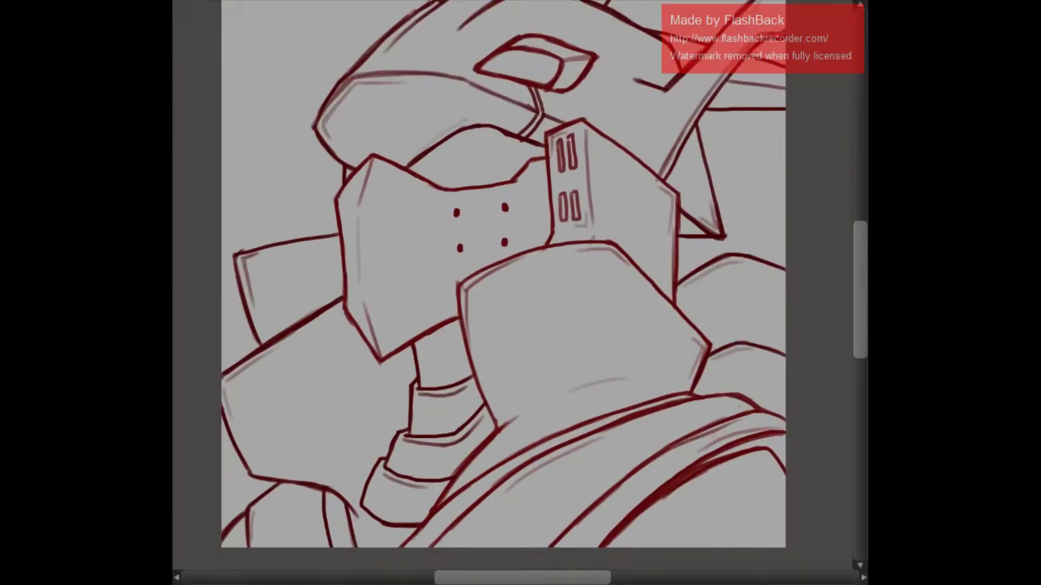
pyautogui.scroll(1, 508, 274)
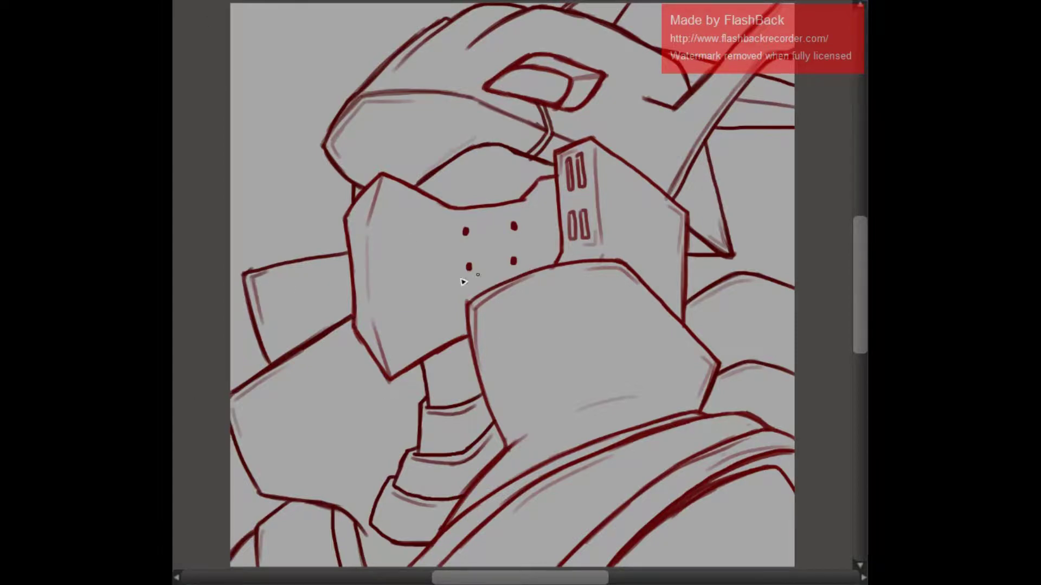
pyautogui.hotkey('ctrl', '+')
pyautogui.moveTo(434, 195)
pyautogui.mouseDown()
pyautogui.moveTo(592, 144)
pyautogui.moveTo(665, 172)
pyautogui.mouseUp()
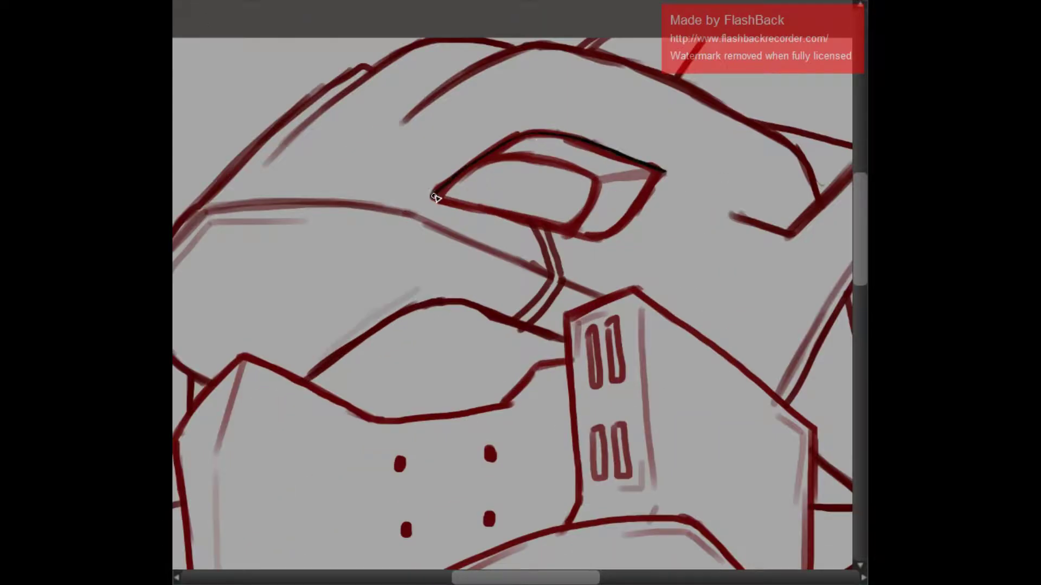
pyautogui.press('e')
pyautogui.press('e')
pyautogui.moveTo(564, 228); pyautogui.dragTo(596, 176)
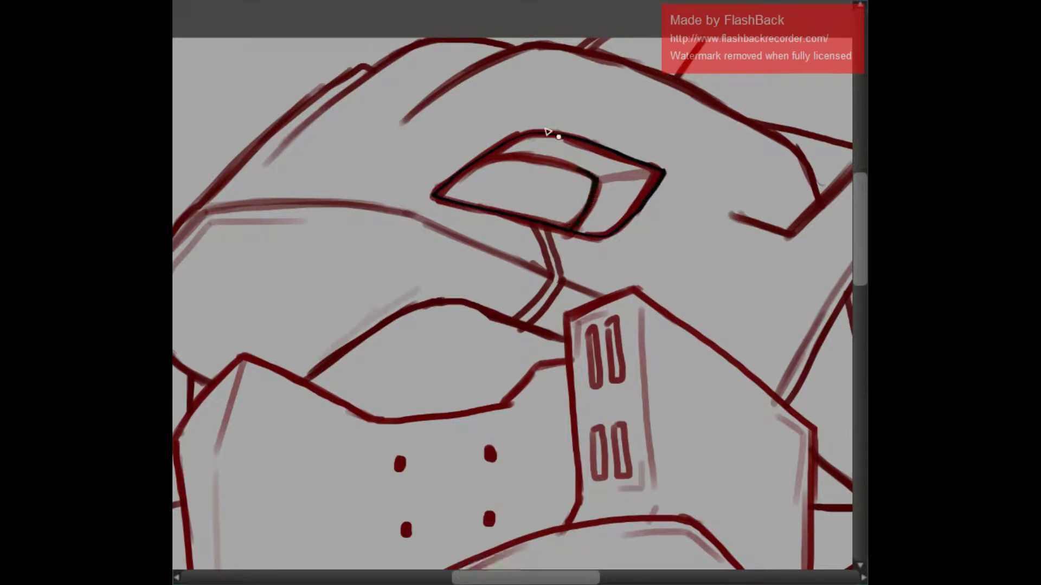
# Ink the long curved bands of the collar below the neck guard in black
pyautogui.scroll(-5, 667, 179)
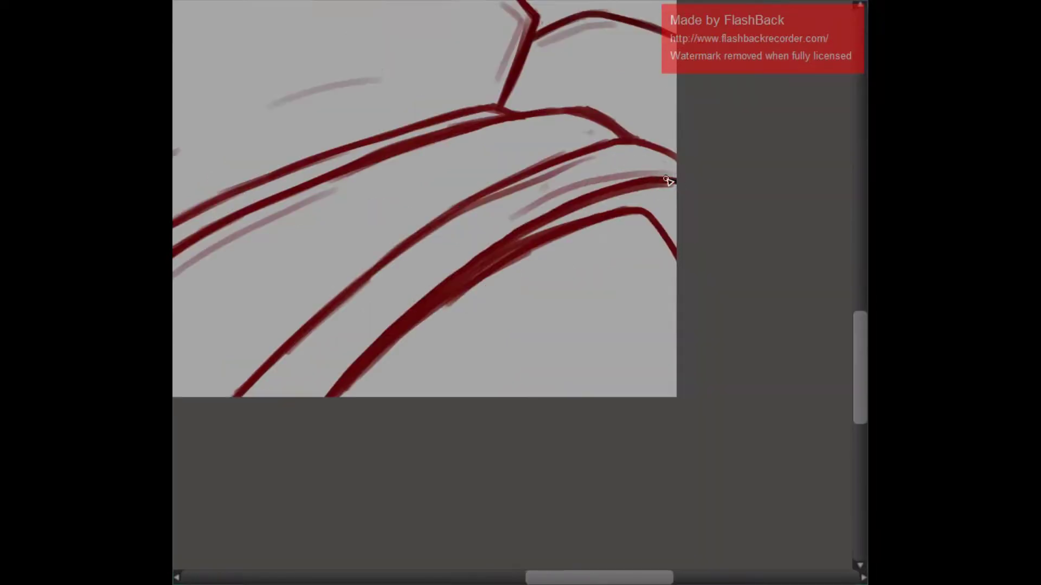
pyautogui.moveTo(667, 179)
pyautogui.mouseDown()
pyautogui.moveTo(332, 401)
pyautogui.moveTo(624, 186)
pyautogui.moveTo(435, 294)
pyautogui.mouseUp()
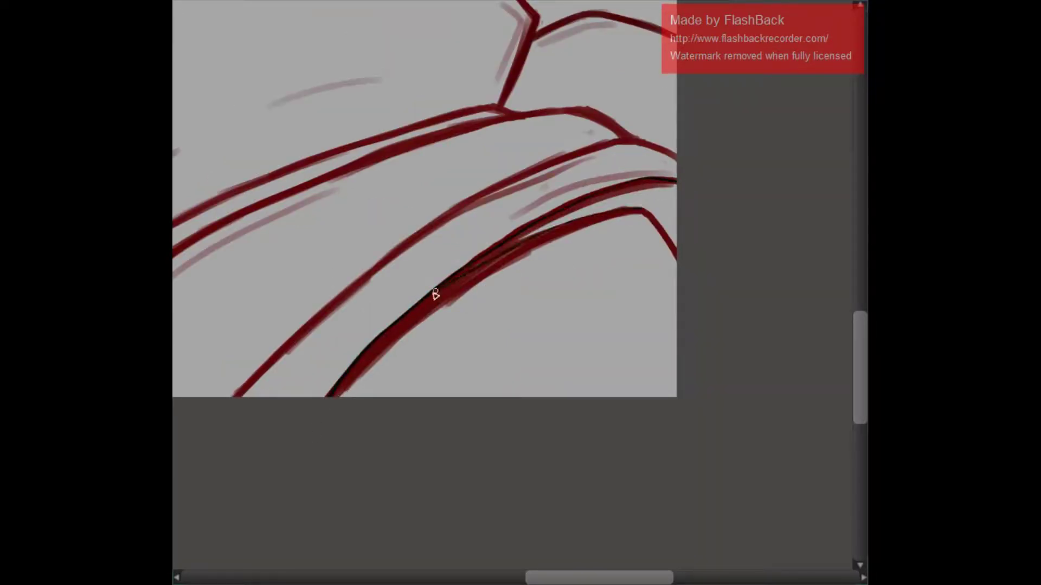
pyautogui.moveTo(672, 156)
pyautogui.mouseDown()
pyautogui.moveTo(576, 153)
pyautogui.moveTo(292, 343)
pyautogui.mouseUp()
pyautogui.hscroll(-5, 293, 344)
pyautogui.scroll(3, 293, 344)
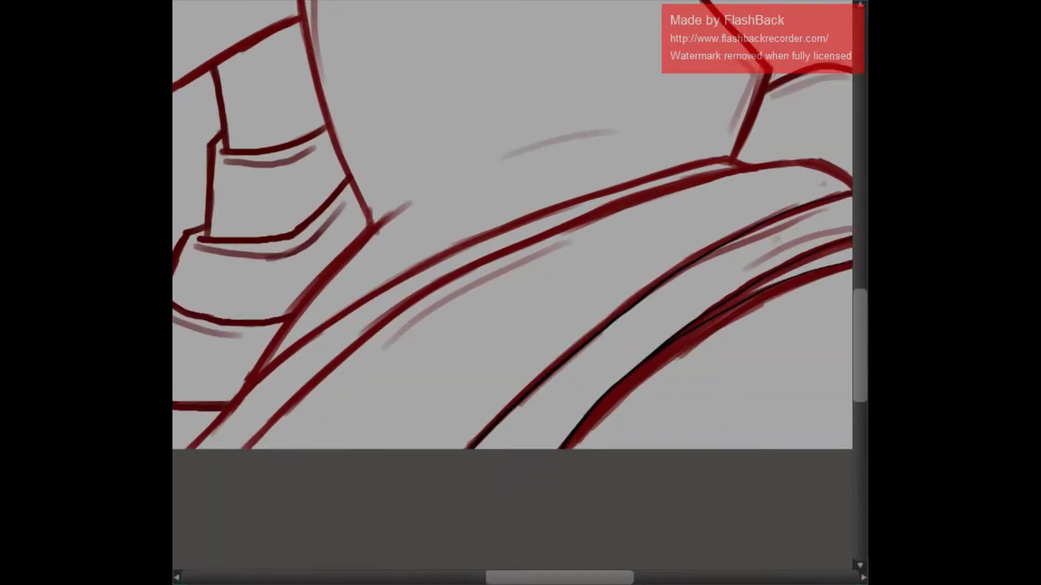
pyautogui.moveTo(781, 197)
pyautogui.mouseDown()
pyautogui.moveTo(389, 327)
pyautogui.moveTo(591, 227)
pyautogui.moveTo(801, 209)
pyautogui.mouseUp()
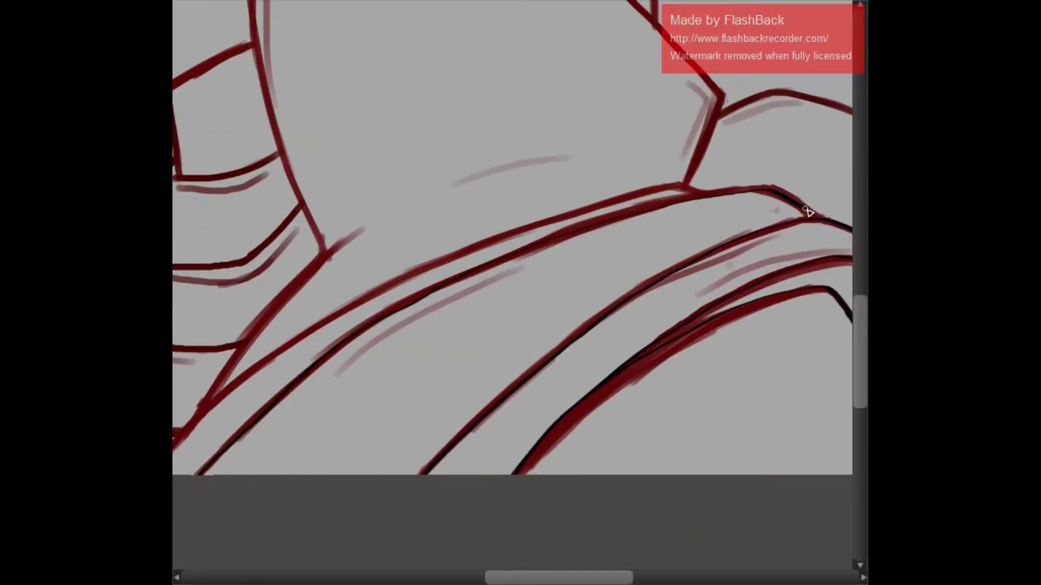
pyautogui.hscroll(-3, 802, 210)
pyautogui.scroll(-1, 802, 209)
pyautogui.scroll(1, 604, 202)
pyautogui.scroll(-1, 604, 202)
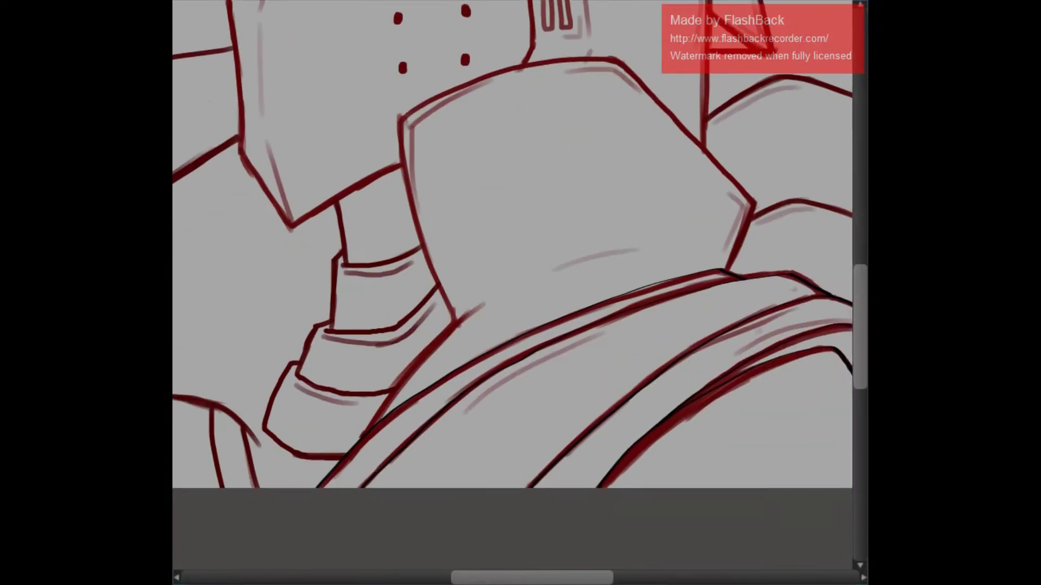
# Ink the neck guard's side and upper edges in black, erasing line ends that overshoot the corners
pyautogui.moveTo(726, 271)
pyautogui.mouseDown()
pyautogui.moveTo(748, 198)
pyautogui.moveTo(705, 148)
pyautogui.mouseUp()
pyautogui.moveTo(401, 119)
pyautogui.mouseDown()
pyautogui.moveTo(390, 395)
pyautogui.moveTo(366, 431)
pyautogui.mouseUp()
pyautogui.press('e')
pyautogui.moveTo(460, 325); pyautogui.dragTo(504, 300)
pyautogui.press('e')
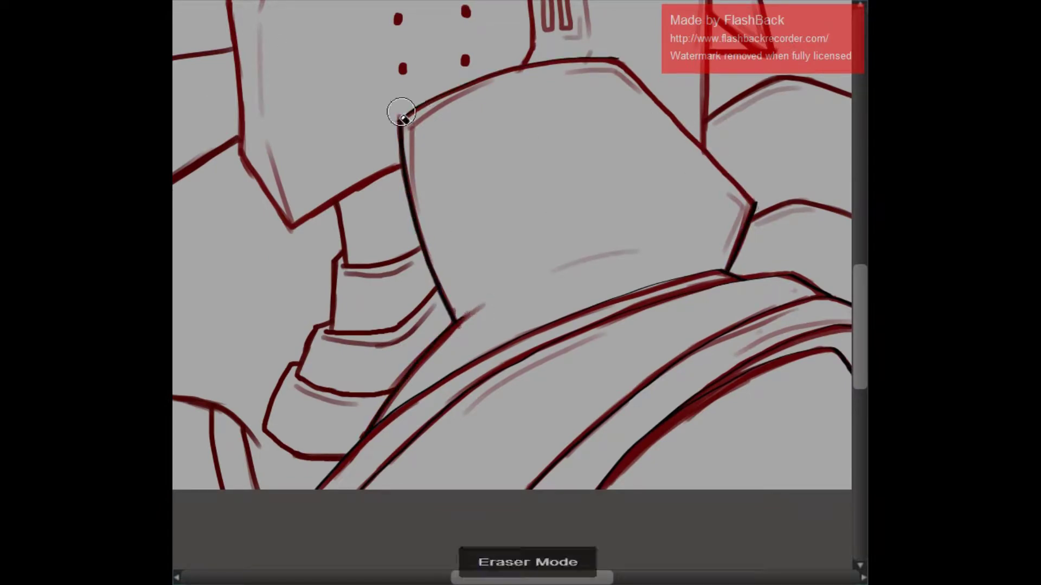
pyautogui.moveTo(618, 60); pyautogui.dragTo(753, 205)
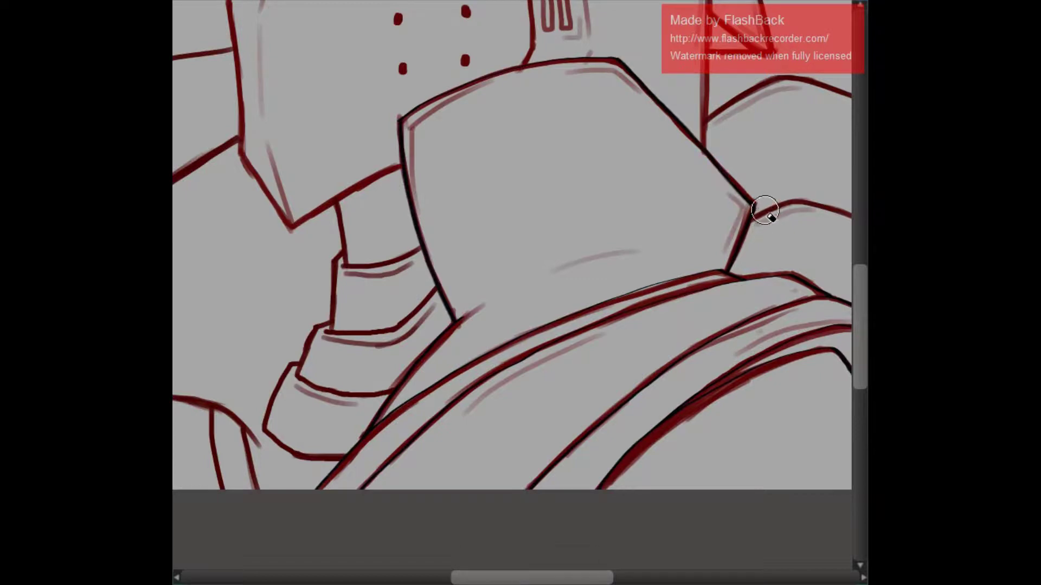
# Ink the mask's side block and its four vent slots in black
pyautogui.scroll(-1, 769, 216)
pyautogui.scroll(1, 504, 293)
pyautogui.moveTo(504, 292)
pyautogui.mouseDown()
pyautogui.moveTo(498, 134)
pyautogui.moveTo(623, 176)
pyautogui.moveTo(684, 220)
pyautogui.moveTo(682, 387)
pyautogui.mouseUp()
pyautogui.press('e')
pyautogui.moveTo(519, 145)
pyautogui.mouseDown()
pyautogui.moveTo(516, 187)
pyautogui.moveTo(531, 186)
pyautogui.mouseUp()
pyautogui.moveTo(520, 222); pyautogui.dragTo(519, 260)
pyautogui.moveTo(537, 219); pyautogui.dragTo(534, 253)
# Ink the faceplate's outline and its round holes in black
pyautogui.moveTo(450, 202); pyautogui.dragTo(637, 169)
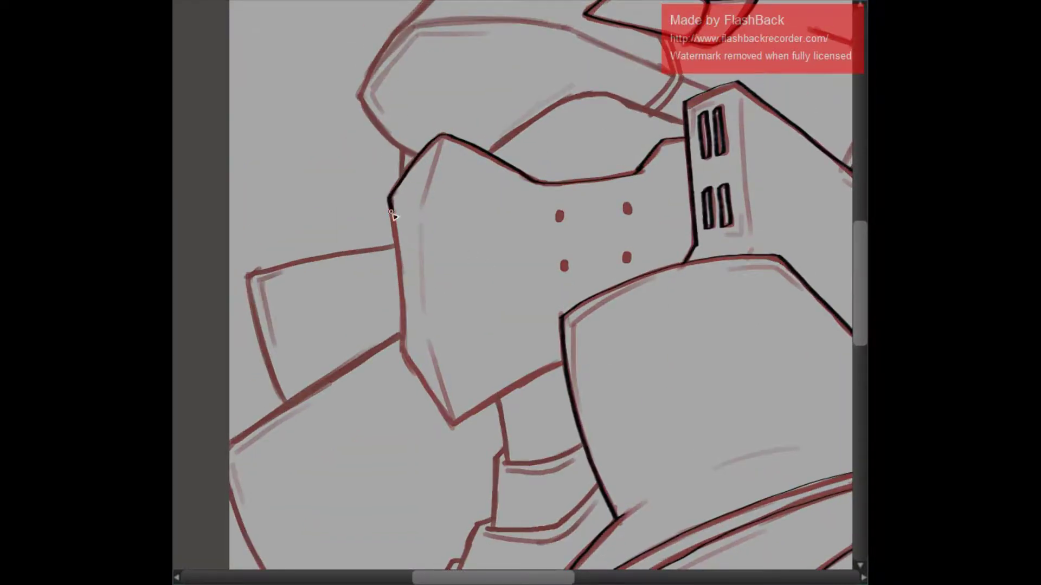
pyautogui.moveTo(391, 213)
pyautogui.mouseDown()
pyautogui.moveTo(401, 336)
pyautogui.moveTo(462, 415)
pyautogui.mouseUp()
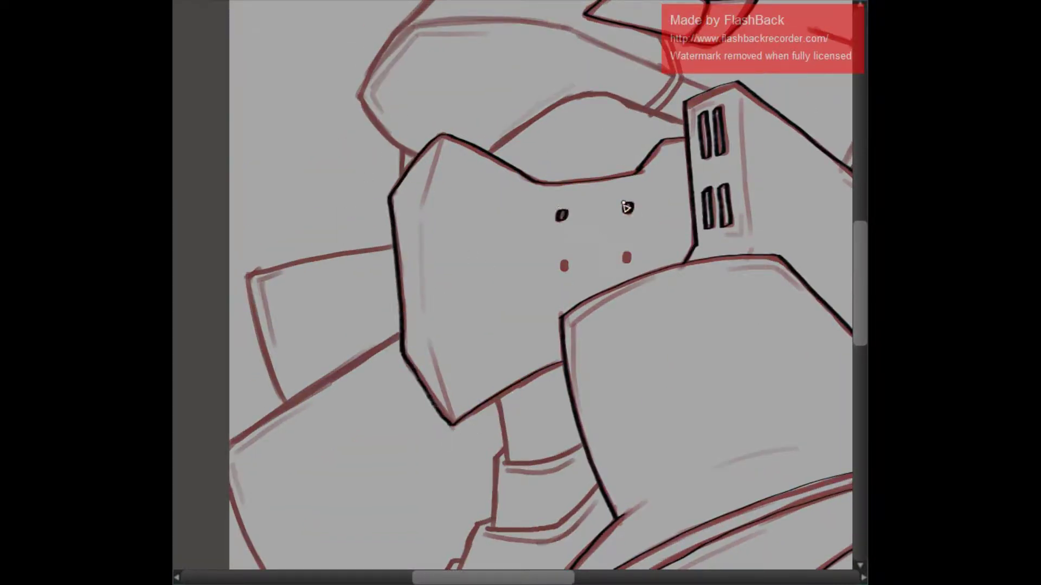
# Ink the segments of the neck hose below the faceplate in black
pyautogui.scroll(-5, 627, 258)
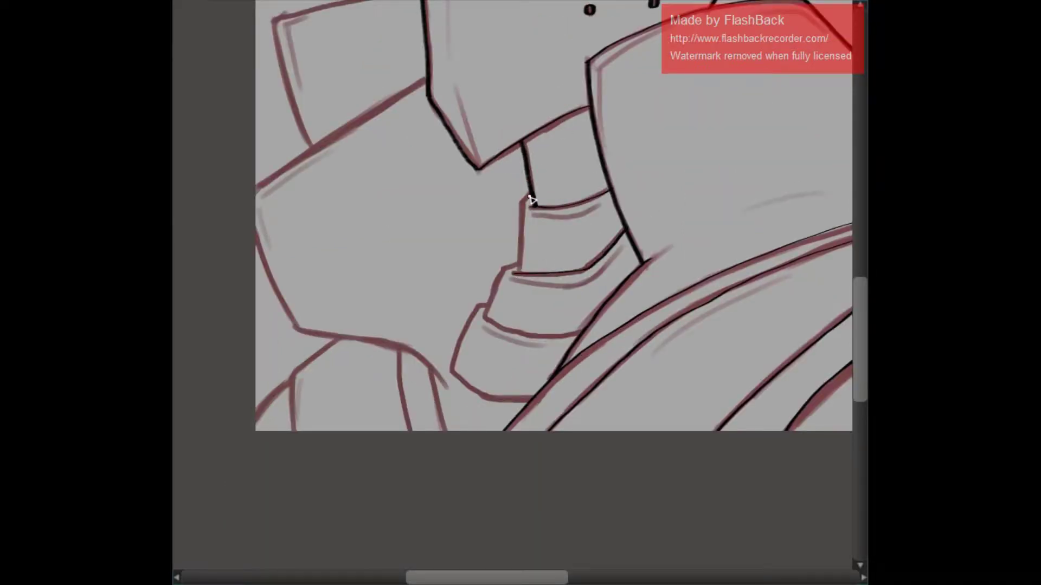
pyautogui.moveTo(531, 199); pyautogui.dragTo(518, 271)
pyautogui.moveTo(505, 267); pyautogui.dragTo(497, 308)
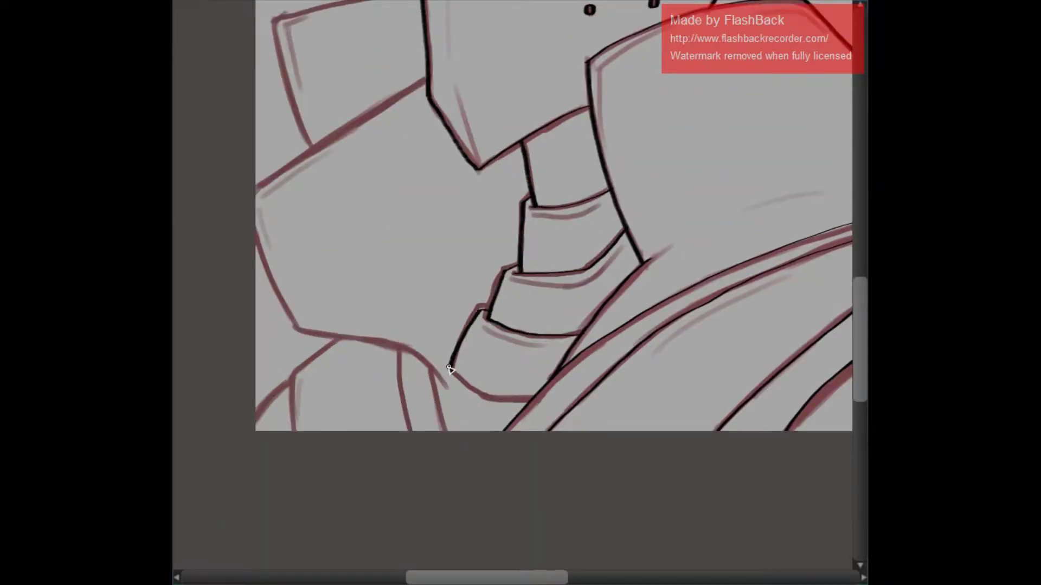
pyautogui.moveTo(449, 368); pyautogui.dragTo(529, 401)
# Ink the neck hose's lower edge and the front collar and shoulder outlines beside it in black
pyautogui.moveTo(529, 401); pyautogui.dragTo(674, 496)
pyautogui.moveTo(572, 171); pyautogui.dragTo(401, 290)
pyautogui.hotkey('ctrl', 'z')
pyautogui.moveTo(401, 331)
pyautogui.mouseDown()
pyautogui.moveTo(440, 426)
pyautogui.moveTo(570, 454)
pyautogui.mouseUp()
pyautogui.moveTo(567, 450)
pyautogui.mouseDown()
pyautogui.moveTo(594, 526)
pyautogui.moveTo(557, 528)
pyautogui.mouseUp()
pyautogui.moveTo(479, 433); pyautogui.dragTo(437, 525)
pyautogui.moveTo(441, 473); pyautogui.dragTo(401, 525)
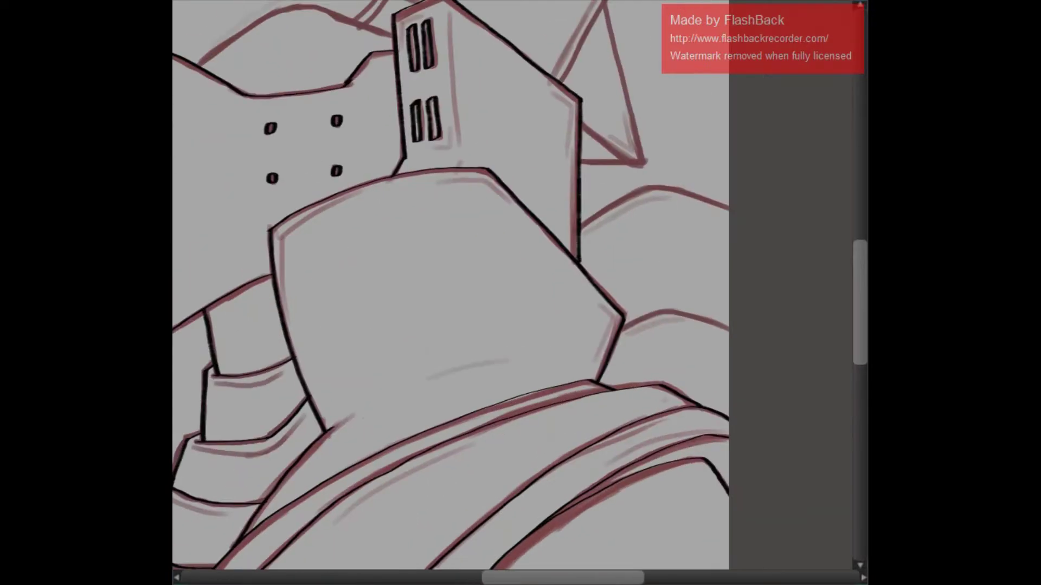
# Ink the collar panel behind the mask and the shoulder curves behind the neck guard in black
pyautogui.moveTo(741, 323); pyautogui.dragTo(284, 421)
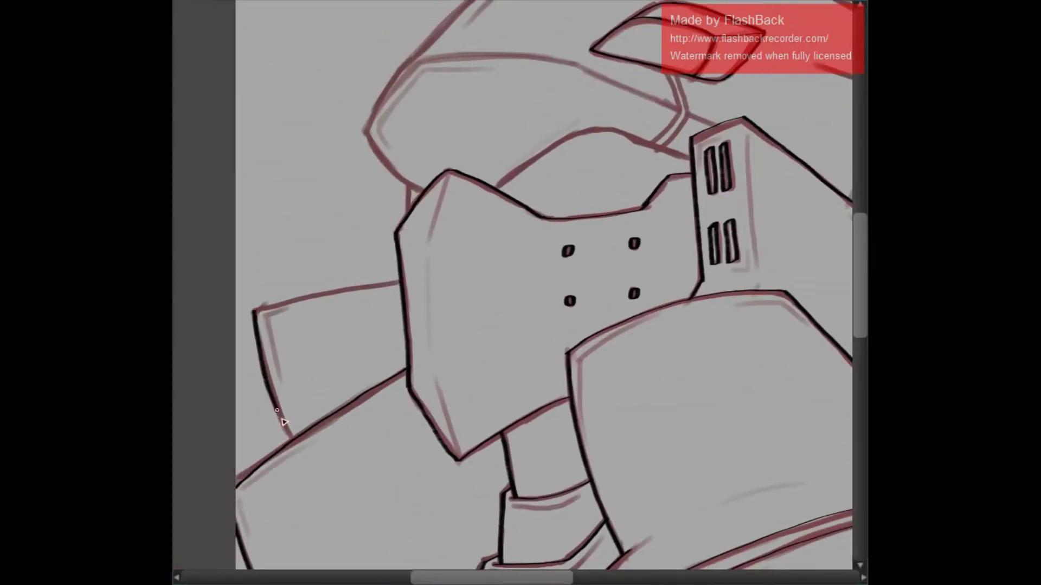
pyautogui.moveTo(253, 310); pyautogui.dragTo(400, 282)
pyautogui.moveTo(337, 406)
pyautogui.mouseDown()
pyautogui.moveTo(620, 324)
pyautogui.moveTo(751, 132)
pyautogui.mouseUp()
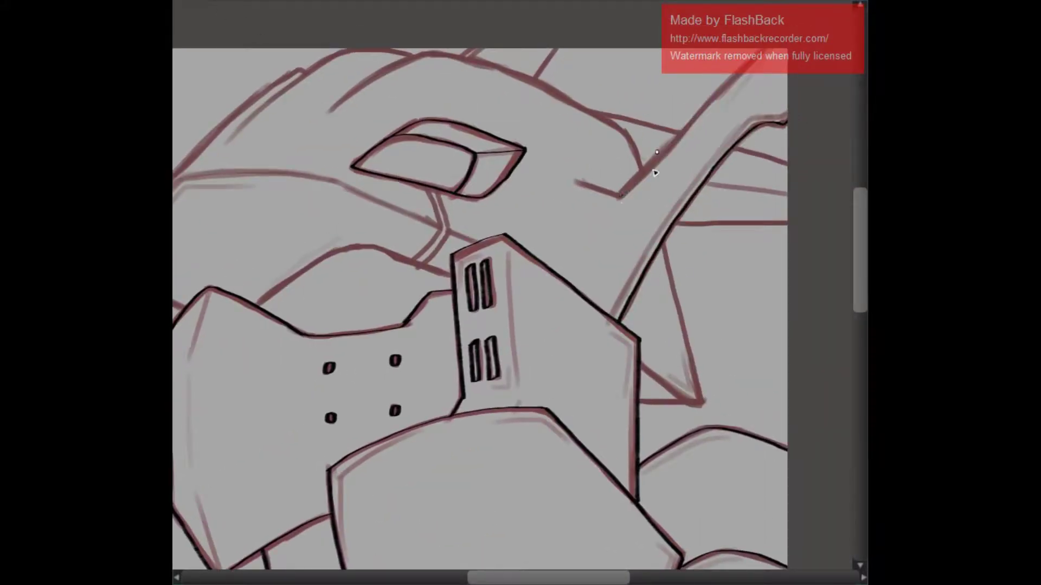
# Ink the helmet's crown, horn, pointed rear fin and visor opening outlines in black
pyautogui.moveTo(577, 182)
pyautogui.mouseDown()
pyautogui.moveTo(618, 195)
pyautogui.moveTo(831, 91)
pyautogui.mouseUp()
pyautogui.moveTo(484, 206)
pyautogui.mouseDown()
pyautogui.moveTo(634, 157)
pyautogui.moveTo(677, 177)
pyautogui.mouseUp()
pyautogui.moveTo(677, 176)
pyautogui.mouseDown()
pyautogui.moveTo(568, 282)
pyautogui.moveTo(506, 277)
pyautogui.mouseUp()
pyautogui.moveTo(720, 245)
pyautogui.mouseDown()
pyautogui.moveTo(709, 373)
pyautogui.moveTo(772, 426)
pyautogui.mouseUp()
pyautogui.moveTo(398, 181)
pyautogui.mouseDown()
pyautogui.moveTo(493, 125)
pyautogui.moveTo(686, 196)
pyautogui.mouseUp()
pyautogui.moveTo(380, 139); pyautogui.dragTo(204, 307)
pyautogui.moveTo(302, 337); pyautogui.dragTo(163, 204)
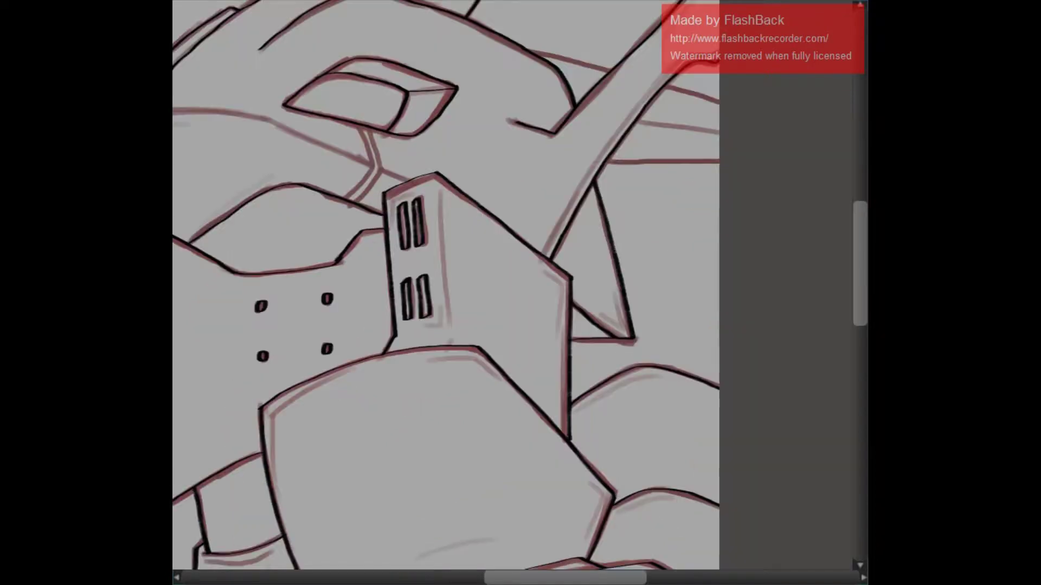
# Ink the helmet's brow edge in black and erase it where it crosses the narrow strip below the eye opening
pyautogui.moveTo(623, 271); pyautogui.dragTo(853, 92)
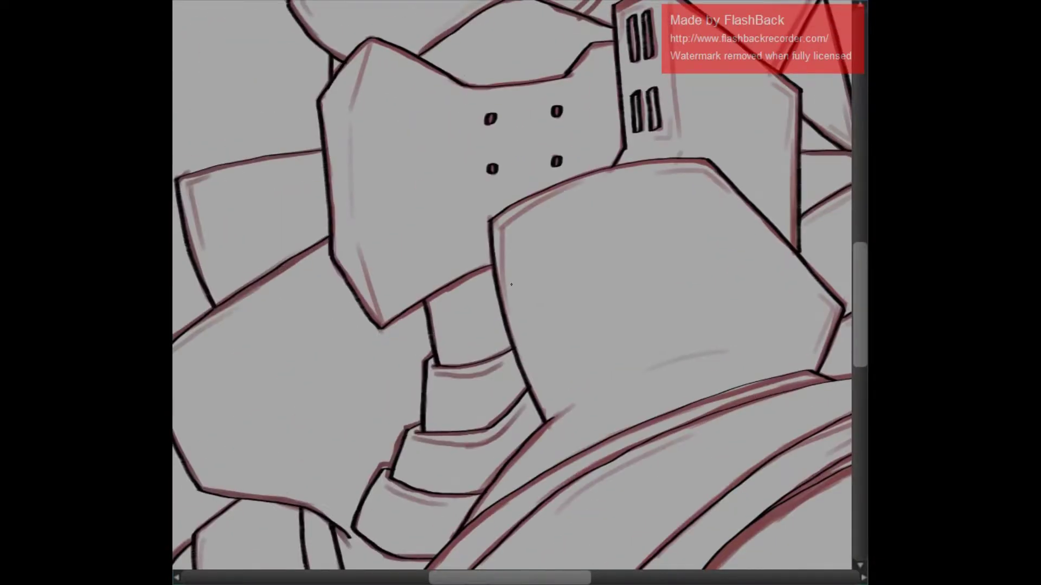
pyautogui.moveTo(511, 284); pyautogui.dragTo(441, 540)
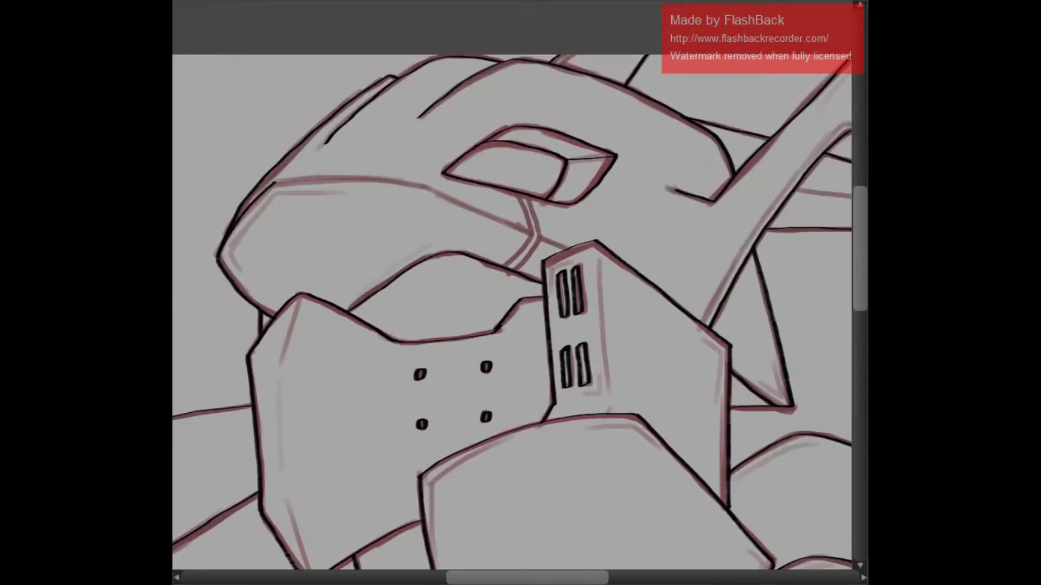
pyautogui.moveTo(287, 182); pyautogui.dragTo(542, 240)
pyautogui.press('e')
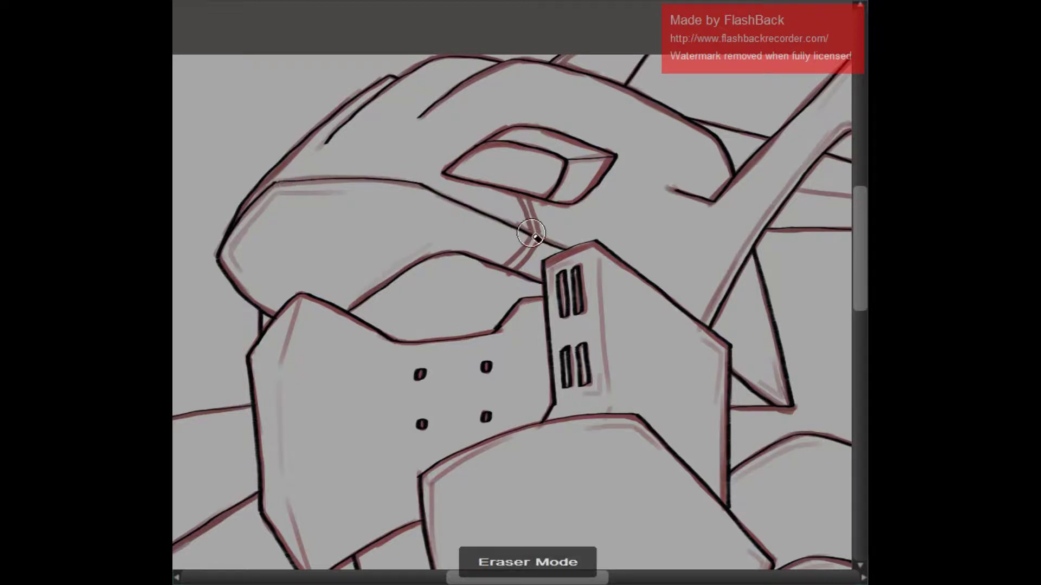
pyautogui.press('e')
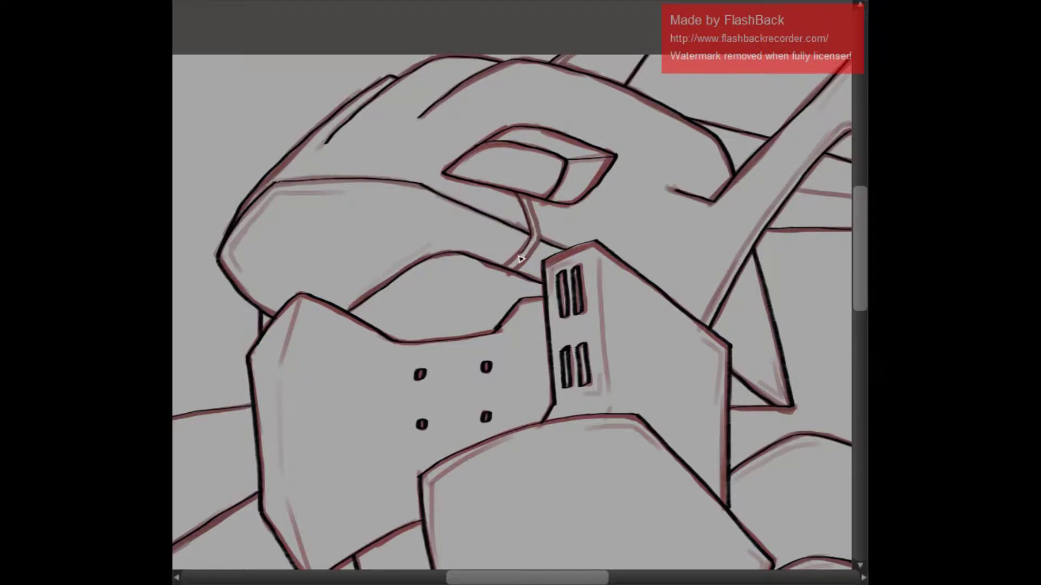
# Ink the narrow strip below the eye opening and the vent block's inner edge and corner lines in black
pyautogui.scroll(2, 515, 270)
pyautogui.moveTo(522, 103)
pyautogui.mouseDown()
pyautogui.moveTo(495, 247)
pyautogui.moveTo(511, 252)
pyautogui.moveTo(417, 109)
pyautogui.mouseUp()
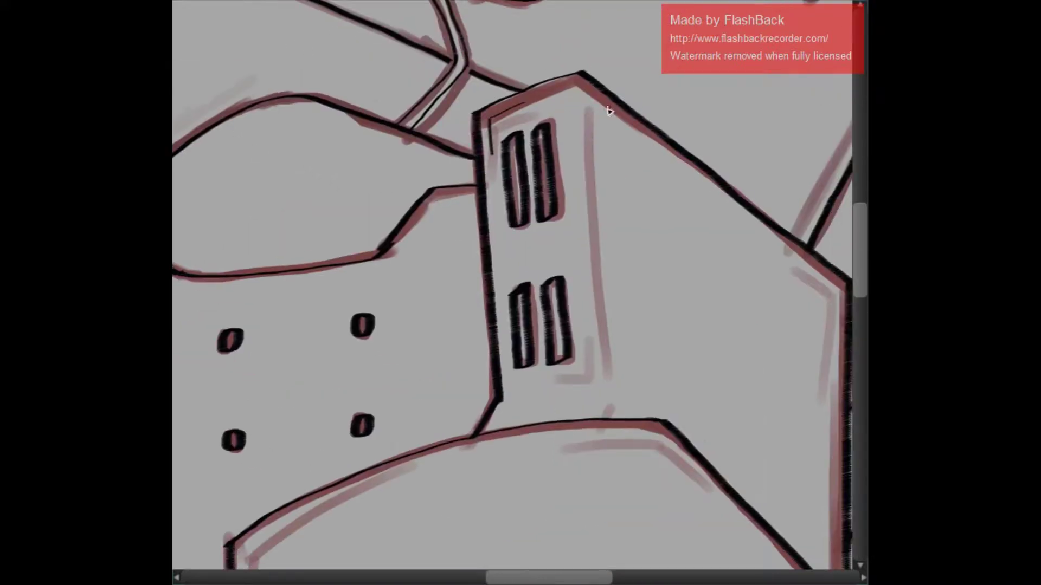
pyautogui.moveTo(584, 93); pyautogui.dragTo(602, 387)
pyautogui.moveTo(593, 339); pyautogui.dragTo(548, 386)
# Add thin black contour lines inside the edges of the faceplate, collar panels and neck guard
pyautogui.scroll(-2, 548, 386)
pyautogui.moveTo(244, 411); pyautogui.dragTo(401, 329)
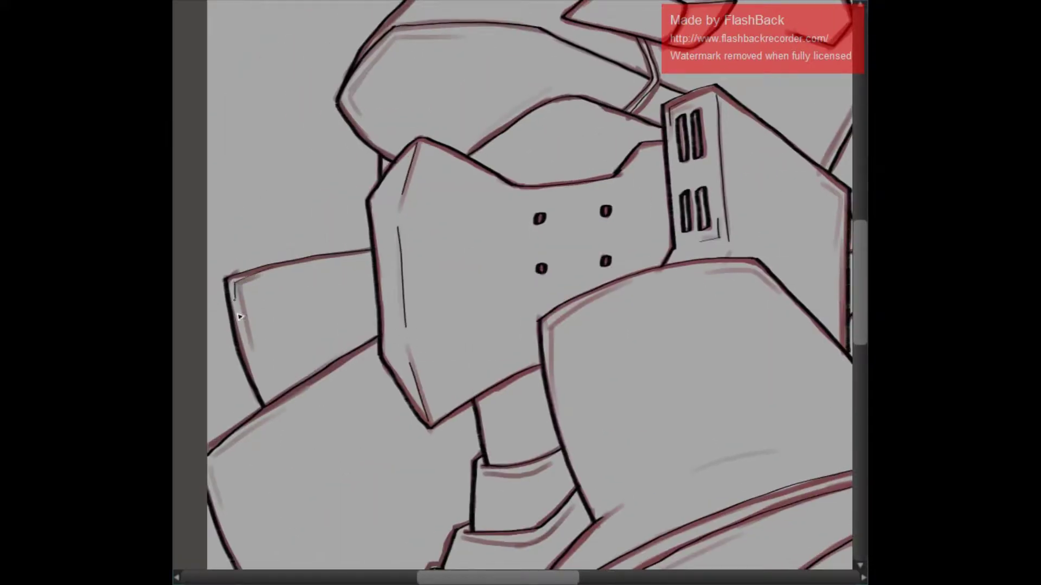
pyautogui.moveTo(264, 363); pyautogui.dragTo(370, 258)
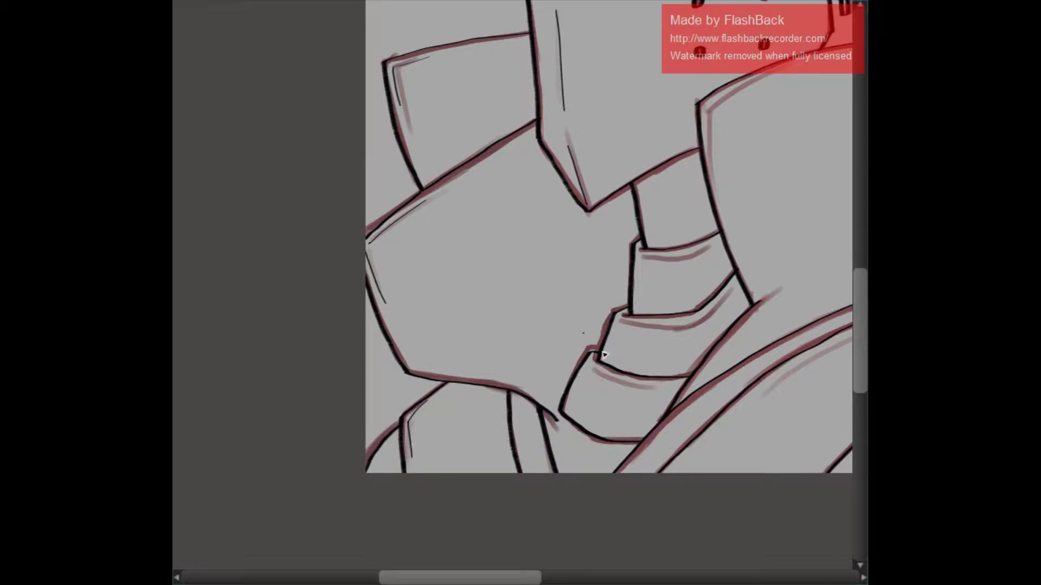
pyautogui.moveTo(670, 261); pyautogui.dragTo(340, 197)
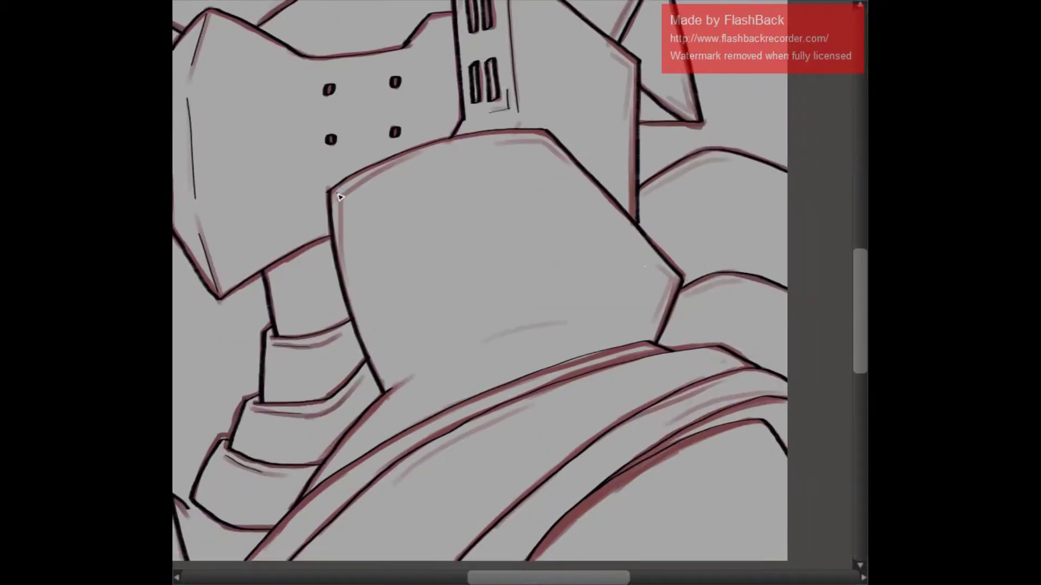
pyautogui.moveTo(567, 324); pyautogui.dragTo(481, 341)
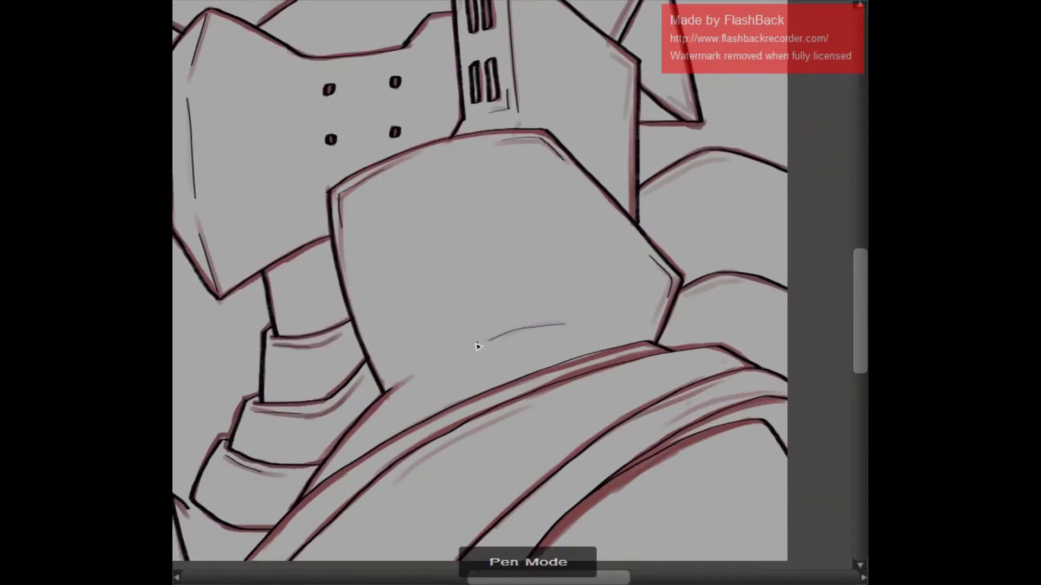
# Add thin black contour lines to the shoulder bands, the rear shoulder curves and the pointed fin
pyautogui.moveTo(705, 422); pyautogui.dragTo(621, 265)
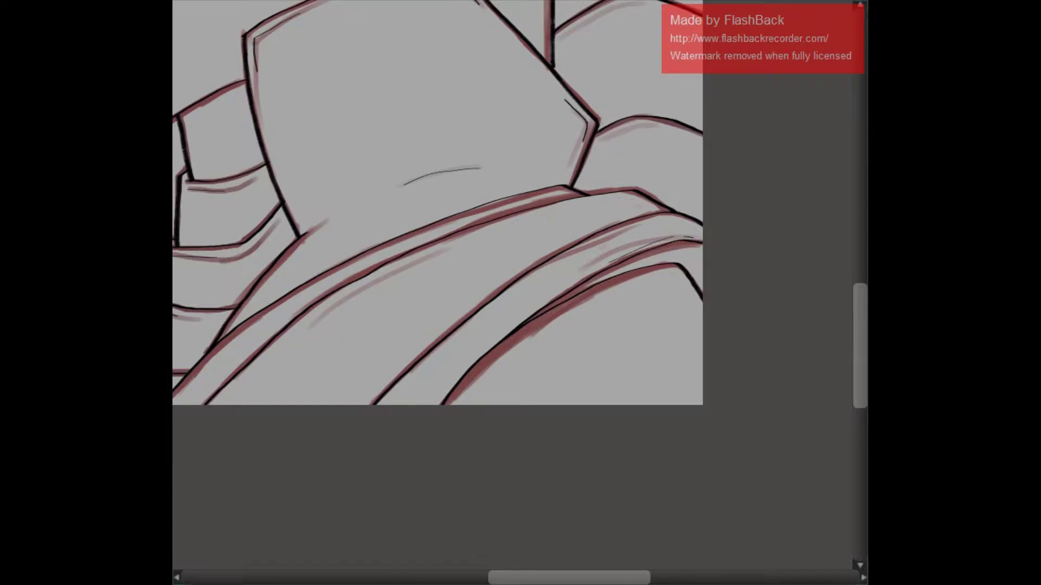
pyautogui.moveTo(346, 287); pyautogui.dragTo(260, 466)
pyautogui.moveTo(542, 228); pyautogui.dragTo(542, 415)
pyautogui.moveTo(519, 325); pyautogui.dragTo(518, 337)
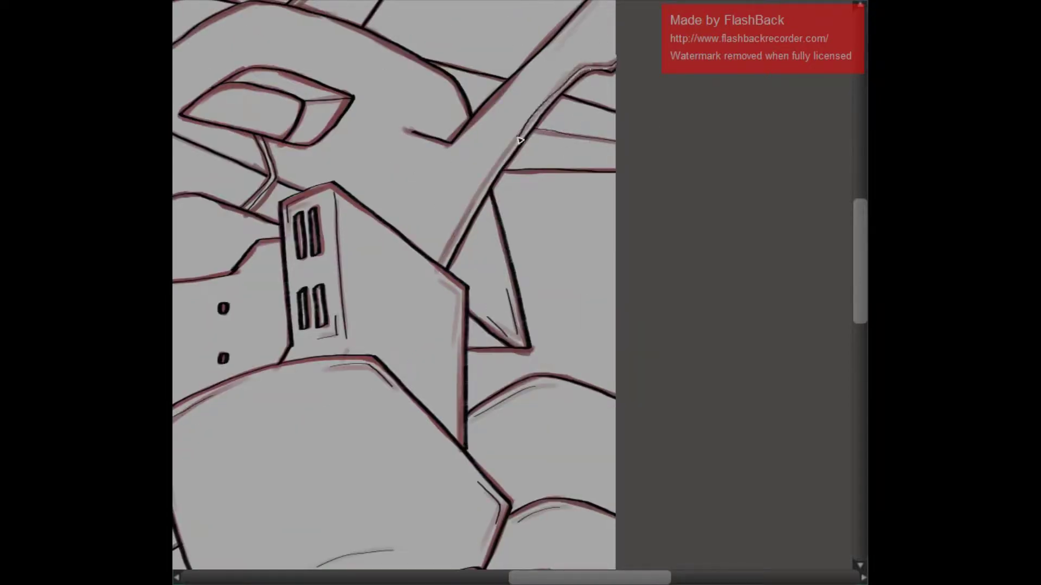
# Ink a thin black contour line along the horn's lower edge, undoing and redrawing stray strokes
pyautogui.moveTo(520, 141); pyautogui.dragTo(444, 259)
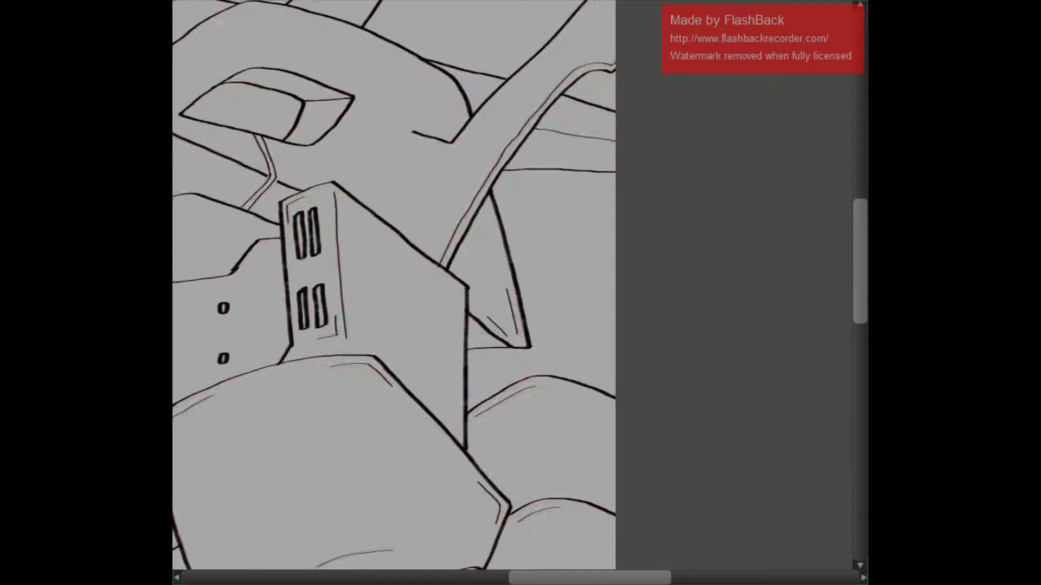
pyautogui.moveTo(557, 91); pyautogui.dragTo(438, 264)
pyautogui.moveTo(545, 100); pyautogui.dragTo(438, 263)
pyautogui.hotkey('ctrl', 'z')
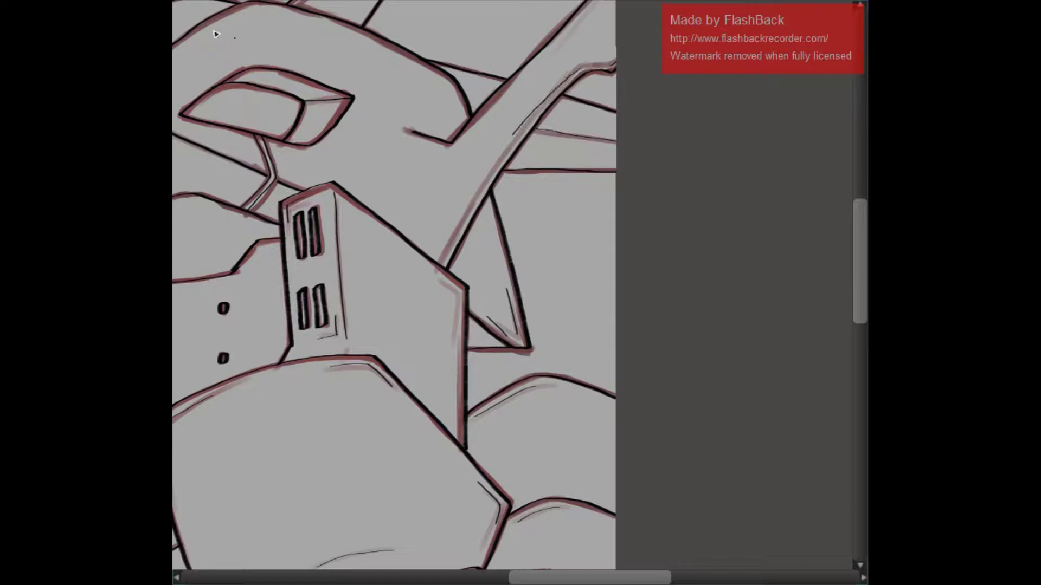
pyautogui.moveTo(588, 64)
pyautogui.mouseDown()
pyautogui.moveTo(518, 141)
pyautogui.moveTo(439, 270)
pyautogui.mouseUp()
pyautogui.moveTo(596, 90)
pyautogui.mouseDown()
pyautogui.moveTo(439, 269)
pyautogui.moveTo(569, 96)
pyautogui.moveTo(440, 265)
pyautogui.mouseUp()
pyautogui.hotkey('ctrl', 'z')
# Add thin black contour lines to the helmet's front and visor edges, and hide the dark red line layer
pyautogui.moveTo(261, 143); pyautogui.dragTo(598, 188)
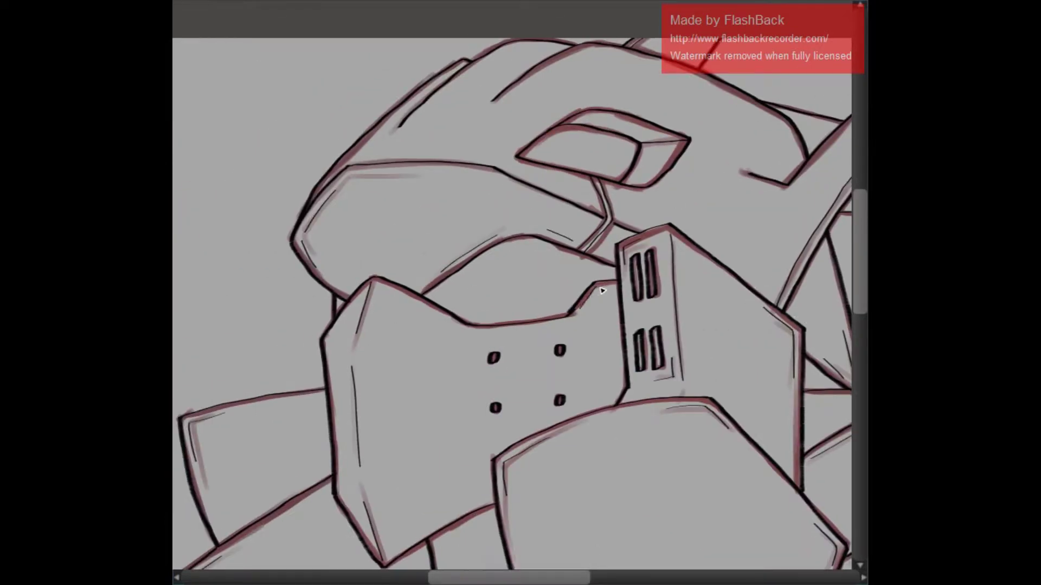
pyautogui.scroll(-5, 599, 288)
pyautogui.hscroll(2, 599, 288)
pyautogui.press('-')
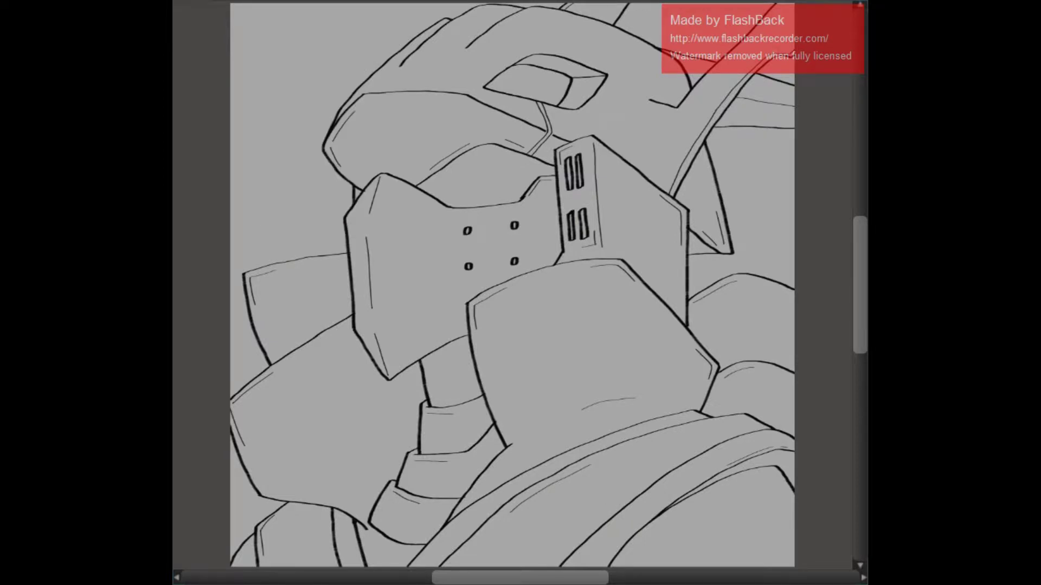
pyautogui.press('-')
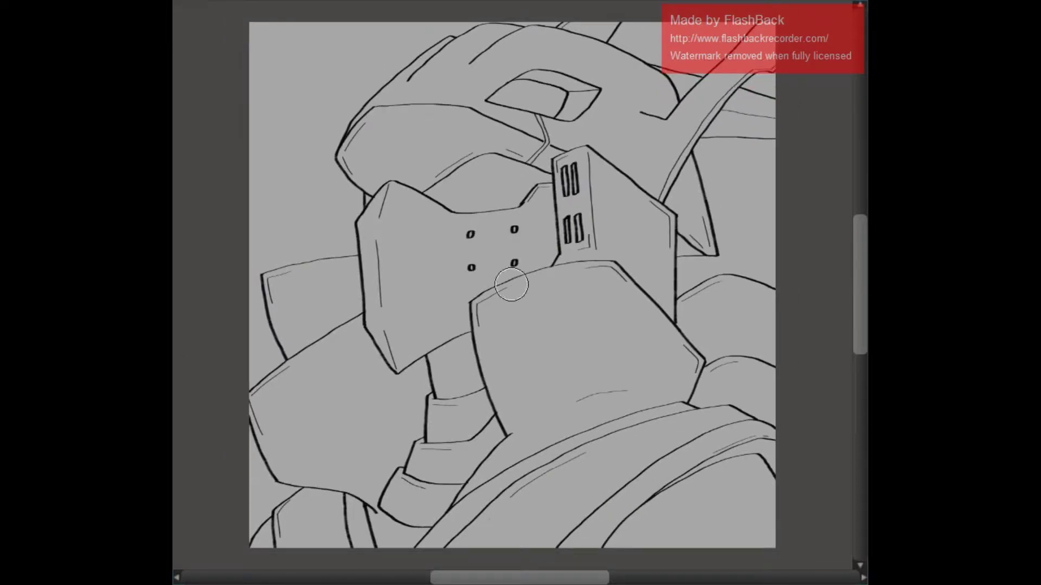
# Paint a flat lavender base under the line art of the body, collar and mask up to the outer contour
pyautogui.moveTo(465, 413)
pyautogui.mouseDown()
pyautogui.moveTo(372, 414)
pyautogui.moveTo(300, 519)
pyautogui.moveTo(272, 411)
pyautogui.moveTo(324, 395)
pyautogui.moveTo(341, 401)
pyautogui.moveTo(342, 439)
pyautogui.moveTo(391, 168)
pyautogui.moveTo(566, 35)
pyautogui.moveTo(705, 109)
pyautogui.moveTo(685, 237)
pyautogui.moveTo(765, 328)
pyautogui.moveTo(762, 564)
pyautogui.mouseUp()
pyautogui.moveTo(515, 447)
pyautogui.mouseDown()
pyautogui.moveTo(651, 453)
pyautogui.moveTo(722, 318)
pyautogui.moveTo(651, 481)
pyautogui.moveTo(570, 533)
pyautogui.moveTo(495, 545)
pyautogui.moveTo(401, 363)
pyautogui.moveTo(453, 411)
pyautogui.moveTo(477, 335)
pyautogui.moveTo(597, 288)
pyautogui.moveTo(569, 353)
pyautogui.moveTo(572, 181)
pyautogui.moveTo(501, 315)
pyautogui.moveTo(579, 174)
pyautogui.moveTo(512, 63)
pyautogui.moveTo(737, 113)
pyautogui.mouseUp()
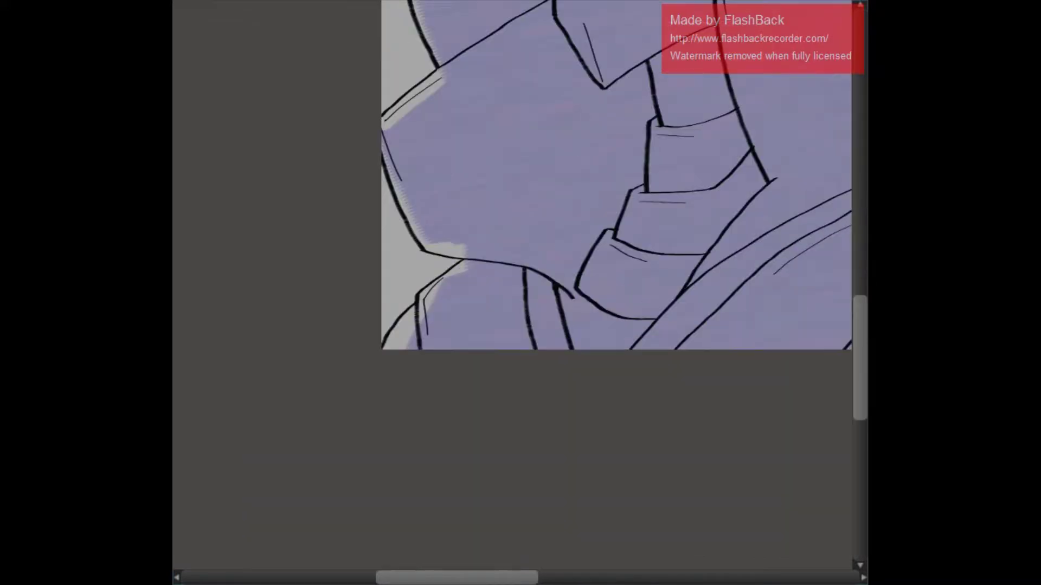
pyautogui.moveTo(402, 326)
pyautogui.mouseDown()
pyautogui.moveTo(412, 325)
pyautogui.moveTo(418, 216)
pyautogui.moveTo(459, 269)
pyautogui.mouseUp()
pyautogui.moveTo(385, 127)
pyautogui.mouseDown()
pyautogui.moveTo(448, 84)
pyautogui.moveTo(529, 328)
pyautogui.mouseUp()
pyautogui.moveTo(482, 195)
pyautogui.mouseDown()
pyautogui.moveTo(620, 172)
pyautogui.moveTo(667, 74)
pyautogui.moveTo(522, 346)
pyautogui.mouseUp()
pyautogui.moveTo(450, 303)
pyautogui.mouseDown()
pyautogui.moveTo(509, 206)
pyautogui.moveTo(604, 135)
pyautogui.moveTo(628, 102)
pyautogui.moveTo(642, 105)
pyautogui.moveTo(635, 128)
pyautogui.mouseUp()
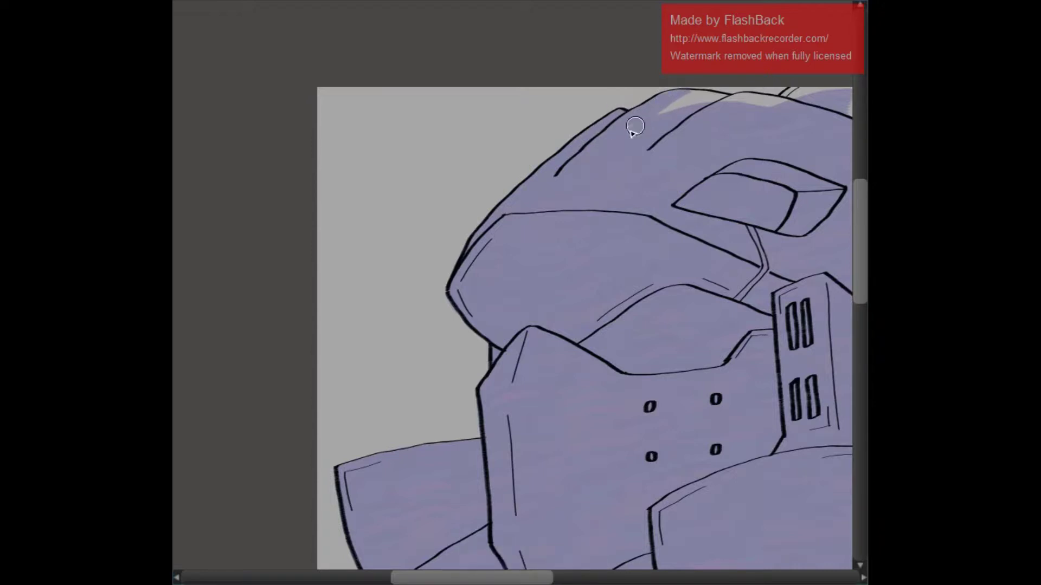
# Complete the lavender base along the helmet's crown, horn, fin and rear shoulder, keeping the background clear
pyautogui.moveTo(669, 91); pyautogui.dragTo(338, 172)
pyautogui.moveTo(495, 167)
pyautogui.mouseDown()
pyautogui.moveTo(369, 185)
pyautogui.moveTo(441, 194)
pyautogui.mouseUp()
pyautogui.moveTo(518, 209)
pyautogui.mouseDown()
pyautogui.moveTo(661, 261)
pyautogui.moveTo(756, 177)
pyautogui.moveTo(774, 239)
pyautogui.moveTo(769, 268)
pyautogui.mouseUp()
pyautogui.moveTo(661, 325)
pyautogui.mouseDown()
pyautogui.moveTo(674, 341)
pyautogui.moveTo(792, 356)
pyautogui.moveTo(727, 280)
pyautogui.mouseUp()
pyautogui.moveTo(669, 434); pyautogui.dragTo(542, 141)
pyautogui.moveTo(542, 146)
pyautogui.mouseDown()
pyautogui.moveTo(535, 77)
pyautogui.moveTo(558, 228)
pyautogui.moveTo(552, 219)
pyautogui.mouseUp()
pyautogui.moveTo(574, 271)
pyautogui.mouseDown()
pyautogui.moveTo(512, 298)
pyautogui.moveTo(600, 272)
pyautogui.mouseUp()
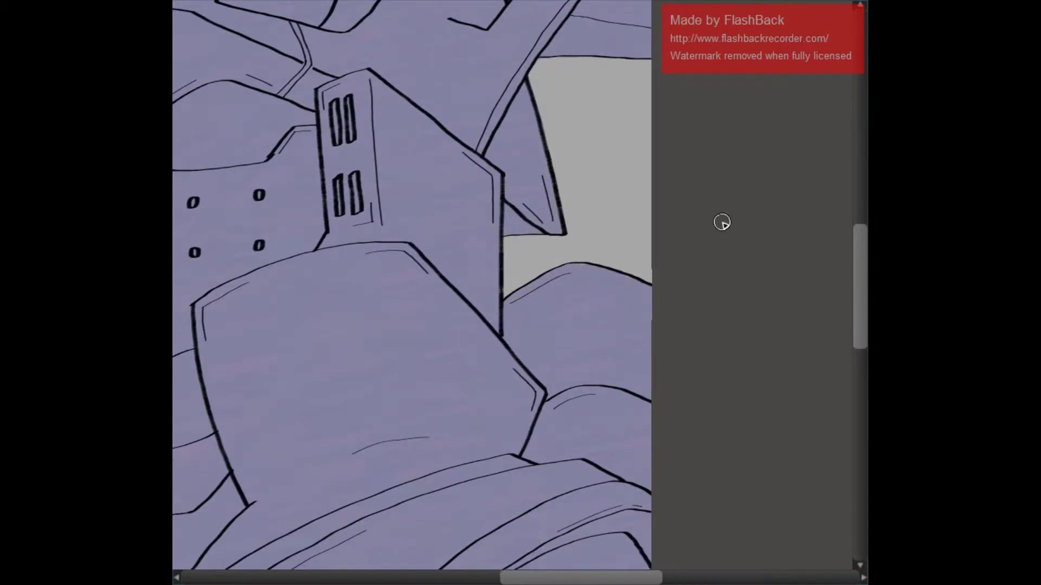
pyautogui.scroll(-1, 722, 222)
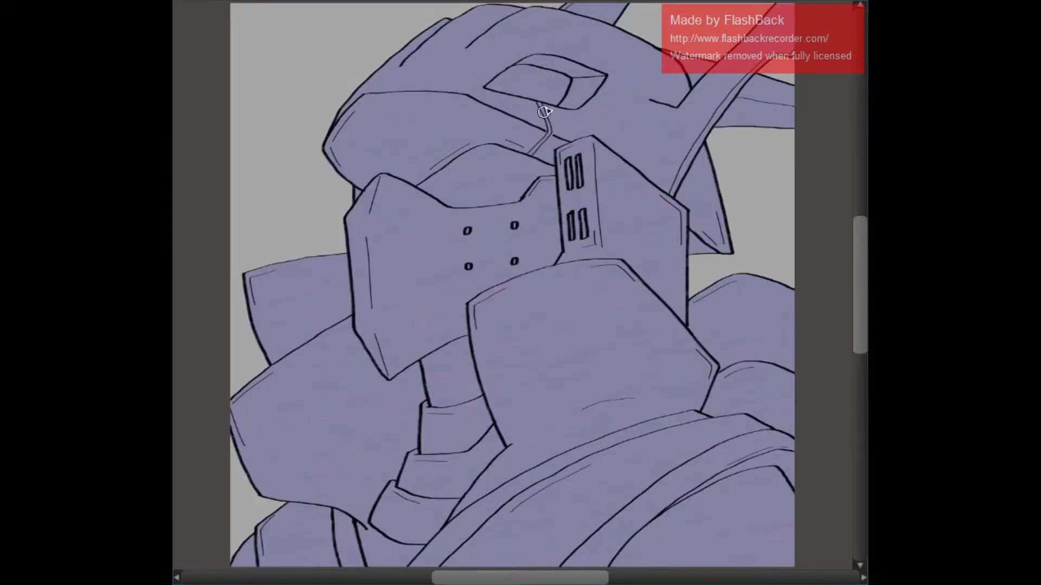
# Paint the upper part of the helmet's eye opening in dark navy
pyautogui.moveTo(544, 112); pyautogui.dragTo(523, 81)
pyautogui.scroll(4, 544, 111)
pyautogui.moveTo(528, 190)
pyautogui.mouseDown()
pyautogui.moveTo(213, 205)
pyautogui.moveTo(267, 216)
pyautogui.moveTo(467, 163)
pyautogui.moveTo(480, 133)
pyautogui.mouseUp()
pyautogui.press('e')
pyautogui.moveTo(558, 297)
pyautogui.mouseDown()
pyautogui.moveTo(586, 332)
pyautogui.moveTo(611, 317)
pyautogui.moveTo(595, 337)
pyautogui.mouseUp()
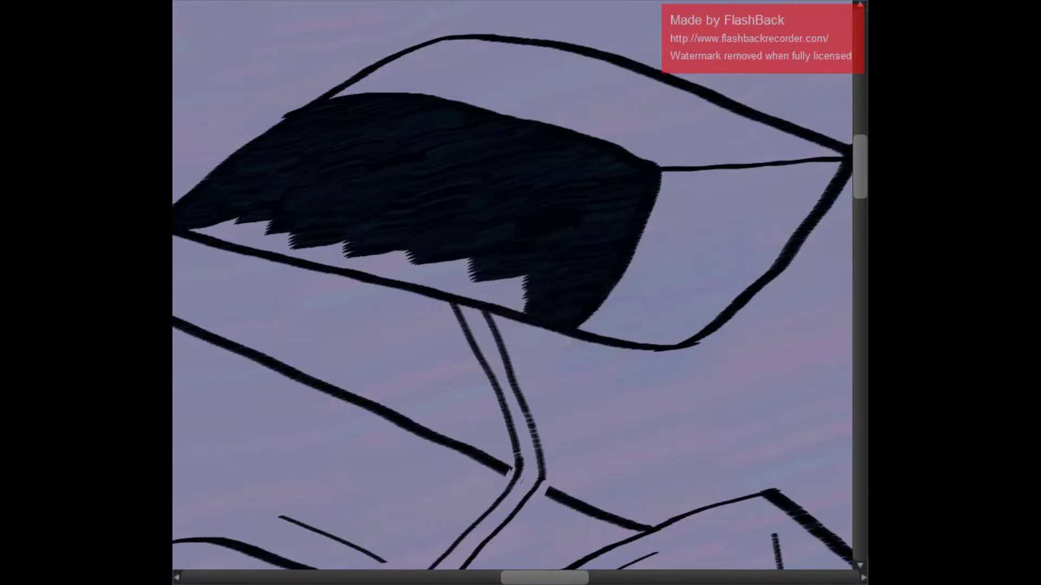
pyautogui.moveTo(285, 173); pyautogui.dragTo(361, 184)
pyautogui.press('Escape')
pyautogui.moveTo(515, 292); pyautogui.dragTo(564, 297)
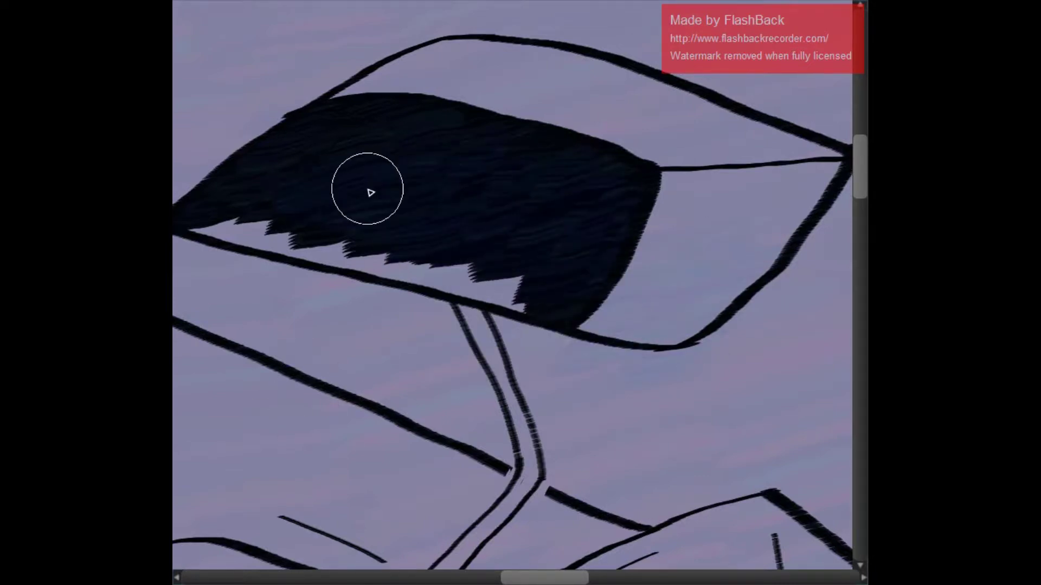
# Fill the rest of the eye opening with dark navy and clean up the paint spilling past its lower corner
pyautogui.moveTo(368, 108)
pyautogui.mouseDown()
pyautogui.moveTo(459, 150)
pyautogui.moveTo(553, 304)
pyautogui.moveTo(612, 313)
pyautogui.mouseUp()
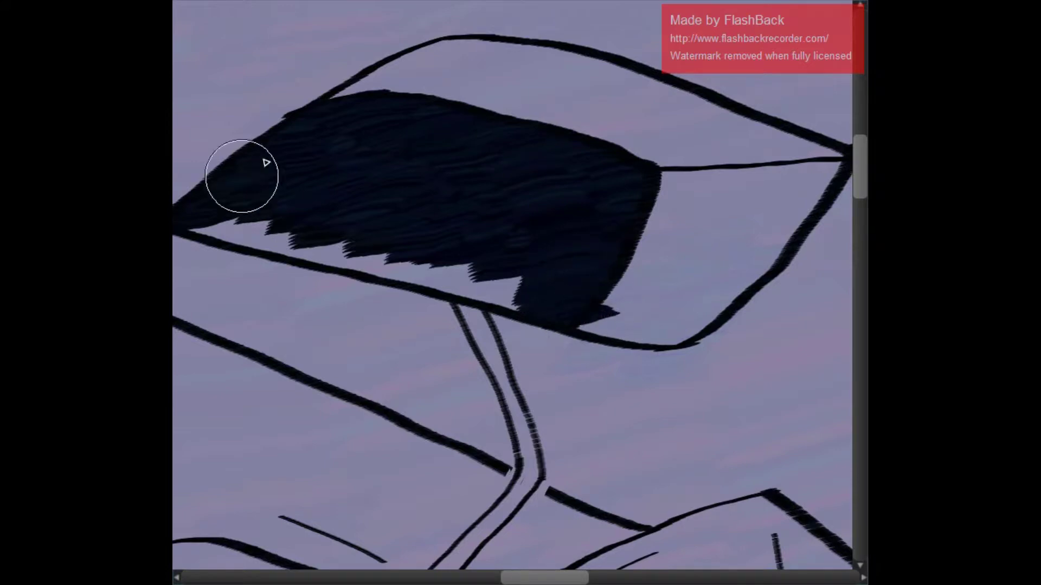
pyautogui.moveTo(239, 177); pyautogui.dragTo(412, 271)
pyautogui.hscroll(-3, 268, 223)
pyautogui.moveTo(268, 223); pyautogui.dragTo(325, 238)
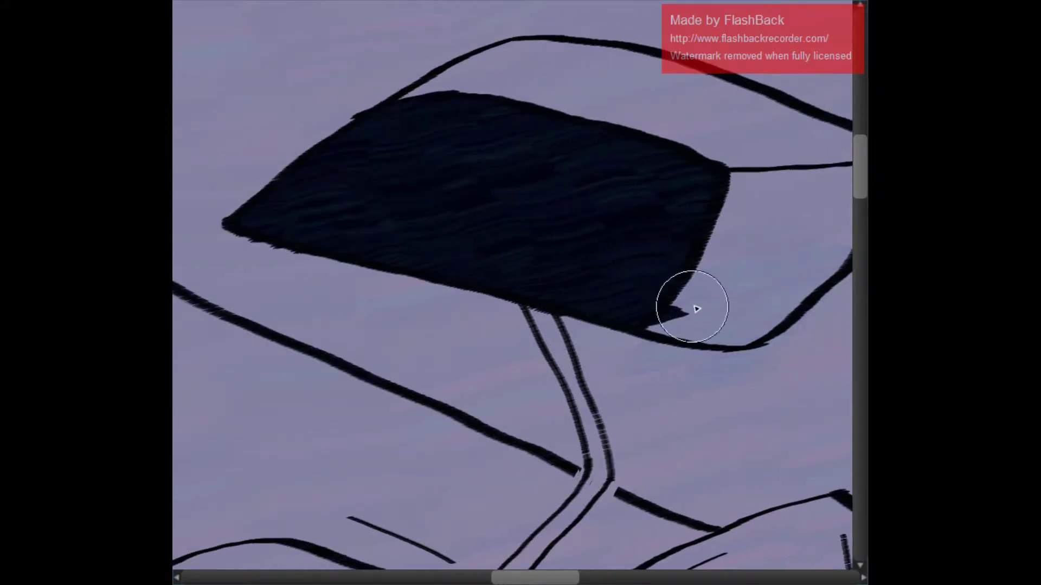
pyautogui.moveTo(690, 302); pyautogui.dragTo(769, 244)
pyautogui.scroll(-4, 592, 98)
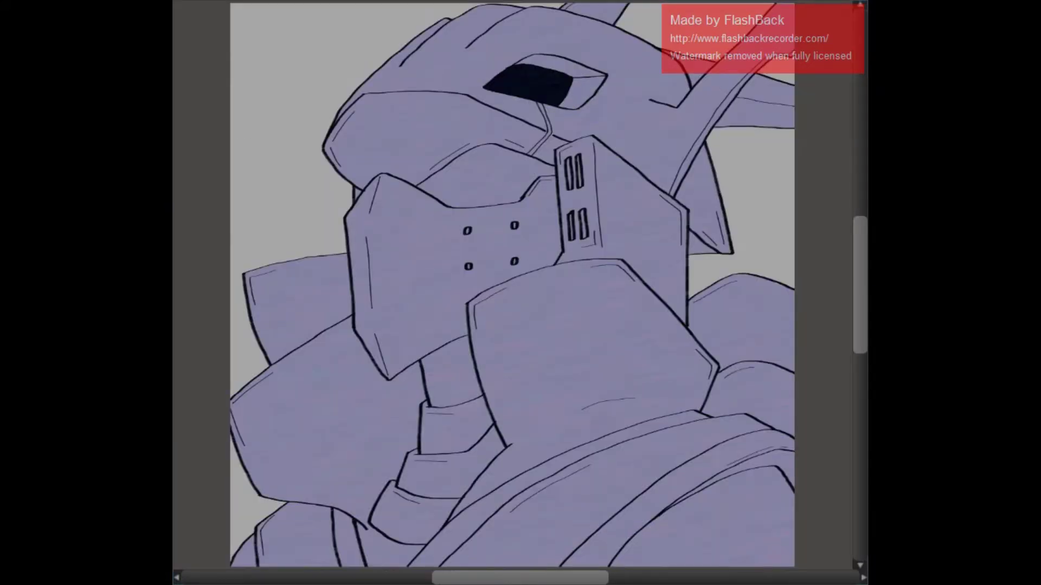
# Fill the visor opening, the four vent slots and the faceplate's four holes with dark navy
pyautogui.scroll(4, 582, 154)
pyautogui.moveTo(252, 355)
pyautogui.mouseDown()
pyautogui.moveTo(418, 249)
pyautogui.moveTo(539, 209)
pyautogui.moveTo(748, 302)
pyautogui.moveTo(414, 251)
pyautogui.moveTo(451, 242)
pyautogui.moveTo(280, 357)
pyautogui.moveTo(655, 355)
pyautogui.moveTo(404, 428)
pyautogui.moveTo(619, 415)
pyautogui.mouseUp()
pyautogui.moveTo(759, 314)
pyautogui.mouseDown()
pyautogui.moveTo(580, 192)
pyautogui.moveTo(570, 113)
pyautogui.moveTo(617, 190)
pyautogui.mouseUp()
pyautogui.moveTo(577, 250)
pyautogui.mouseDown()
pyautogui.moveTo(583, 354)
pyautogui.moveTo(630, 281)
pyautogui.mouseUp()
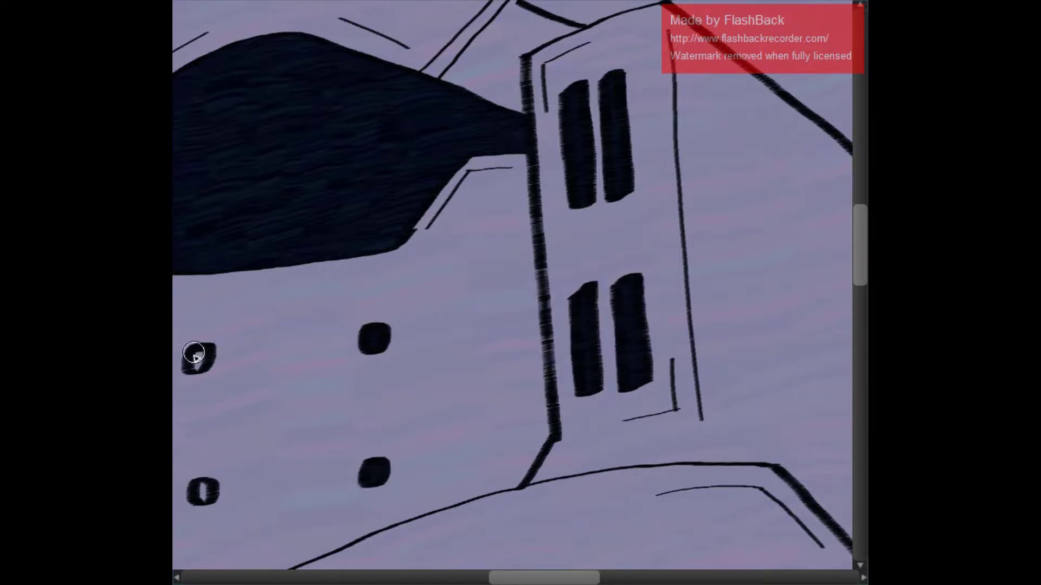
pyautogui.moveTo(198, 495)
pyautogui.mouseDown()
pyautogui.moveTo(304, 173)
pyautogui.moveTo(343, 314)
pyautogui.moveTo(286, 314)
pyautogui.moveTo(569, 181)
pyautogui.moveTo(585, 284)
pyautogui.moveTo(296, 112)
pyautogui.moveTo(432, 74)
pyautogui.moveTo(575, 88)
pyautogui.moveTo(342, 107)
pyautogui.moveTo(274, 355)
pyautogui.moveTo(320, 441)
pyautogui.moveTo(360, 379)
pyautogui.moveTo(591, 315)
pyautogui.mouseUp()
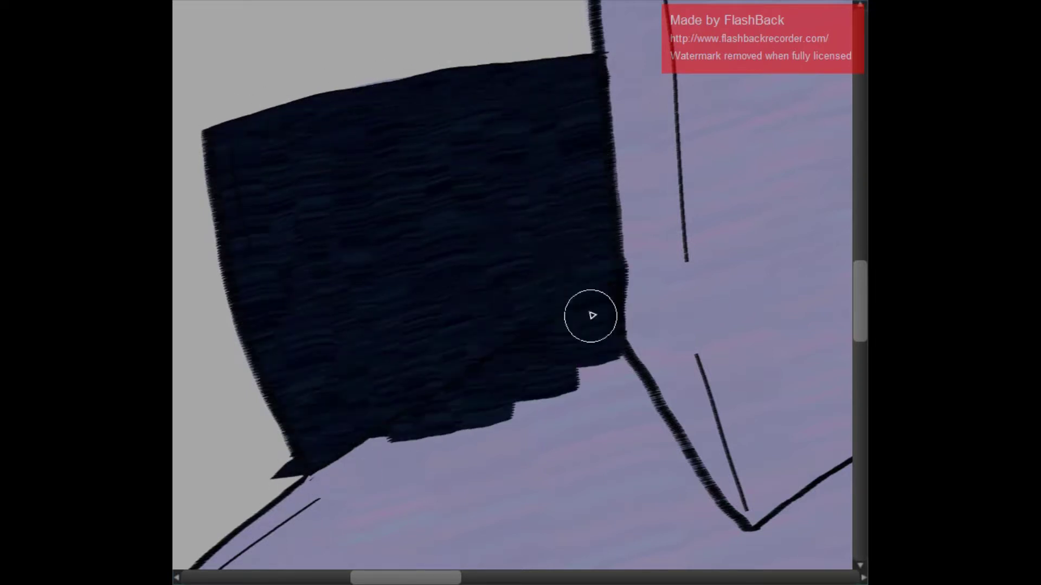
# Fill the collar panels behind the mask and the top hose segment with dark navy, erasing spill outside the outline
pyautogui.scroll(-5, 551, 151)
pyautogui.hscroll(2, 550, 151)
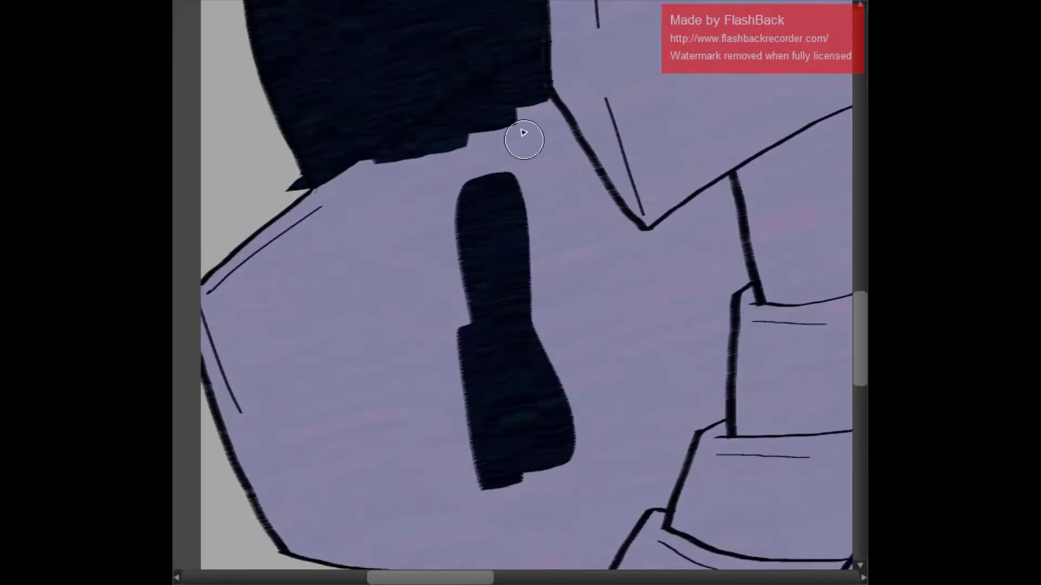
pyautogui.press('e')
pyautogui.scroll(-1, 302, 193)
pyautogui.moveTo(302, 193)
pyautogui.mouseDown()
pyautogui.moveTo(406, 232)
pyautogui.moveTo(300, 216)
pyautogui.moveTo(286, 413)
pyautogui.moveTo(395, 425)
pyautogui.moveTo(440, 412)
pyautogui.mouseUp()
pyautogui.moveTo(583, 206)
pyautogui.mouseDown()
pyautogui.moveTo(644, 158)
pyautogui.moveTo(666, 262)
pyautogui.moveTo(705, 239)
pyautogui.moveTo(668, 240)
pyautogui.mouseUp()
pyautogui.moveTo(676, 138)
pyautogui.mouseDown()
pyautogui.moveTo(638, 197)
pyautogui.moveTo(446, 136)
pyautogui.moveTo(463, 163)
pyautogui.moveTo(468, 374)
pyautogui.moveTo(596, 234)
pyautogui.moveTo(566, 283)
pyautogui.moveTo(576, 349)
pyautogui.moveTo(549, 371)
pyautogui.mouseUp()
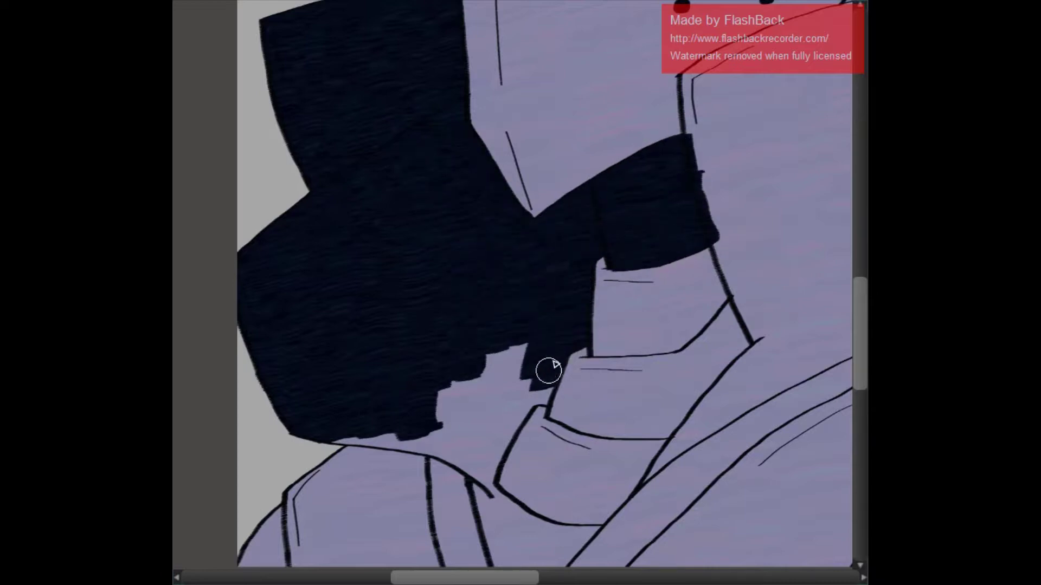
# Fill the gap beneath the neck hose and the area inside the lower shoulder band with dark navy
pyautogui.moveTo(506, 438); pyautogui.dragTo(467, 429)
pyautogui.moveTo(383, 435)
pyautogui.mouseDown()
pyautogui.moveTo(425, 314)
pyautogui.moveTo(526, 330)
pyautogui.moveTo(544, 434)
pyautogui.moveTo(634, 409)
pyautogui.mouseUp()
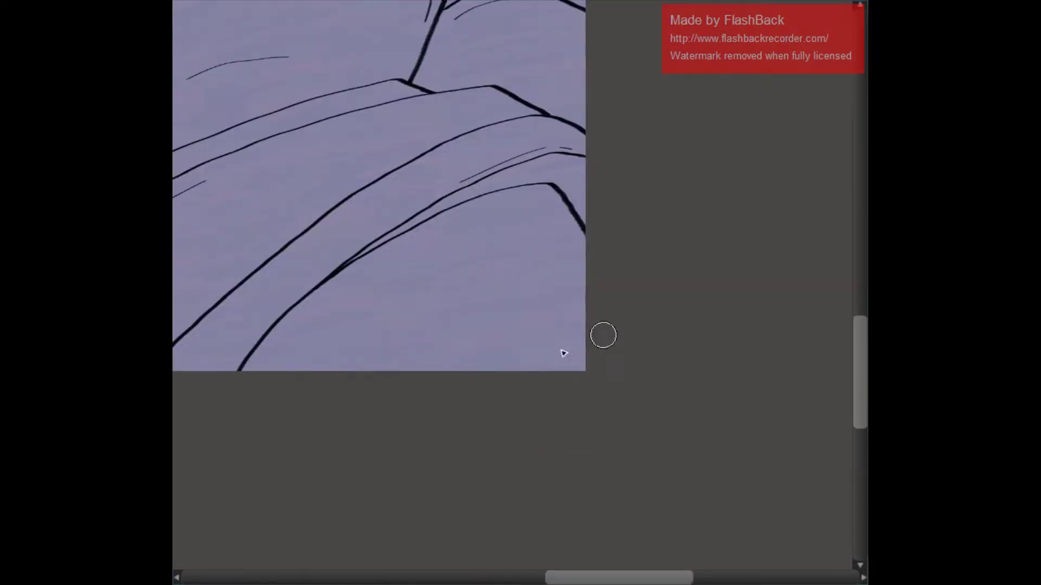
pyautogui.moveTo(602, 335)
pyautogui.mouseDown()
pyautogui.moveTo(367, 365)
pyautogui.moveTo(288, 328)
pyautogui.moveTo(539, 188)
pyautogui.moveTo(461, 228)
pyautogui.moveTo(539, 191)
pyautogui.moveTo(564, 228)
pyautogui.mouseUp()
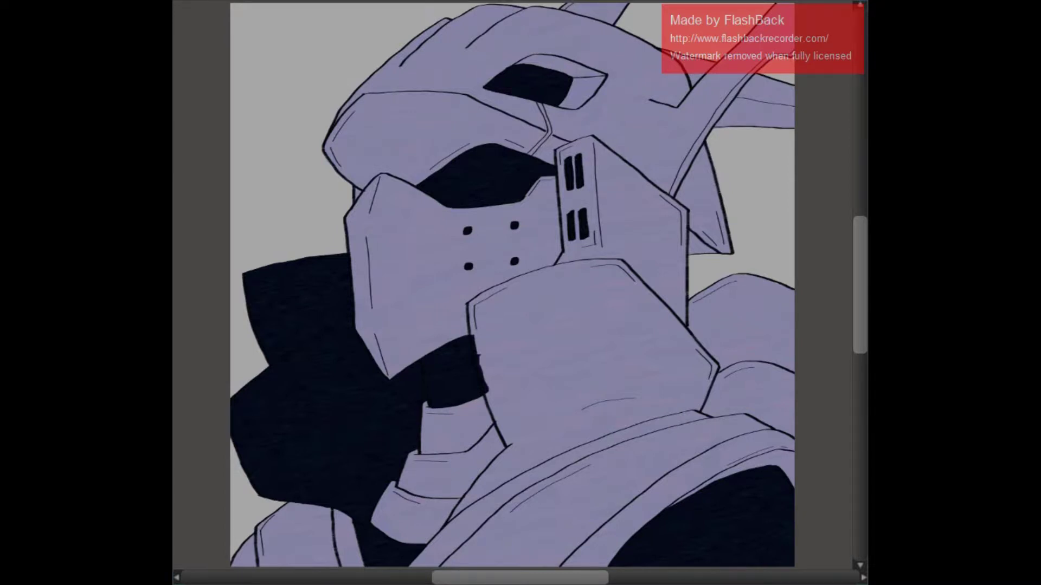
# Fill the large collar panel in front of the mask with dark navy and bring the fill down to the shoulder band
pyautogui.moveTo(505, 378)
pyautogui.mouseDown()
pyautogui.moveTo(544, 418)
pyautogui.moveTo(603, 400)
pyautogui.moveTo(481, 355)
pyautogui.moveTo(525, 454)
pyautogui.moveTo(602, 382)
pyautogui.moveTo(487, 315)
pyautogui.moveTo(549, 284)
pyautogui.moveTo(689, 351)
pyautogui.moveTo(627, 363)
pyautogui.moveTo(630, 343)
pyautogui.moveTo(681, 374)
pyautogui.mouseUp()
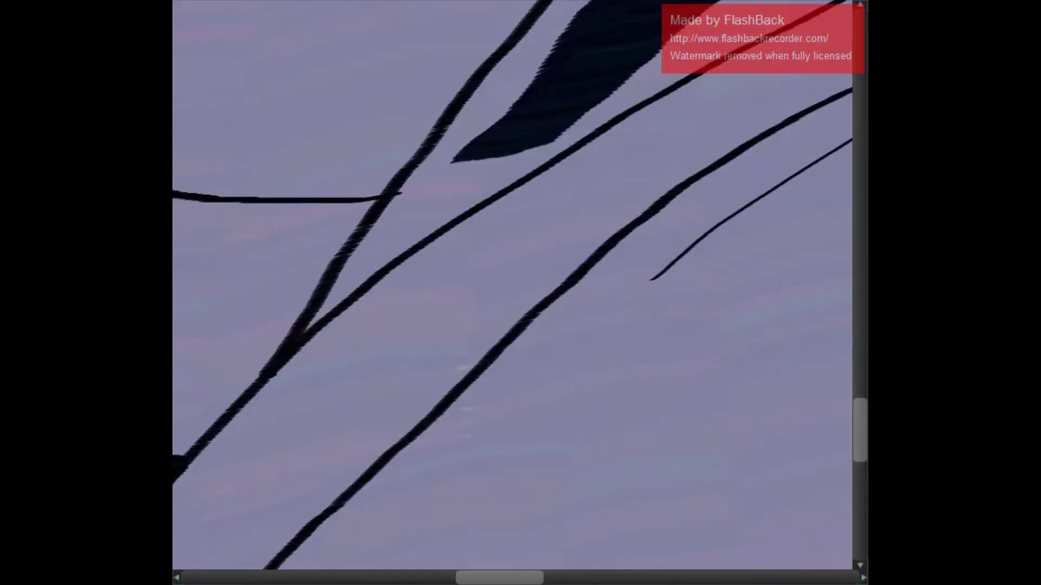
pyautogui.moveTo(456, 146)
pyautogui.mouseDown()
pyautogui.moveTo(332, 297)
pyautogui.moveTo(453, 168)
pyautogui.moveTo(623, 87)
pyautogui.mouseUp()
pyautogui.moveTo(391, 358)
pyautogui.mouseDown()
pyautogui.moveTo(436, 437)
pyautogui.moveTo(453, 349)
pyautogui.moveTo(646, 293)
pyautogui.moveTo(495, 418)
pyautogui.moveTo(651, 341)
pyautogui.moveTo(813, 282)
pyautogui.mouseUp()
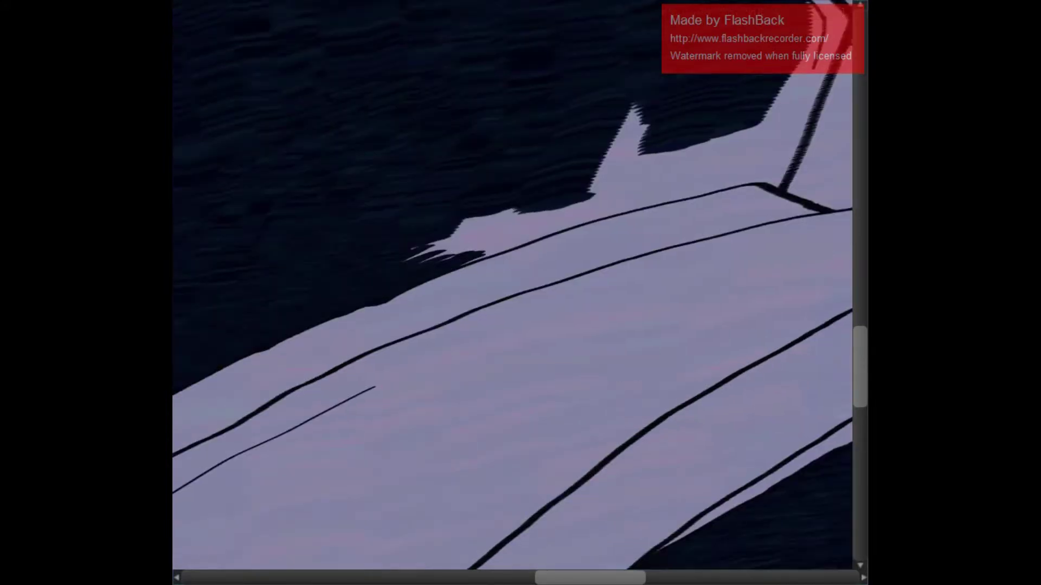
pyautogui.moveTo(423, 255)
pyautogui.mouseDown()
pyautogui.moveTo(537, 203)
pyautogui.moveTo(465, 262)
pyautogui.moveTo(518, 226)
pyautogui.mouseUp()
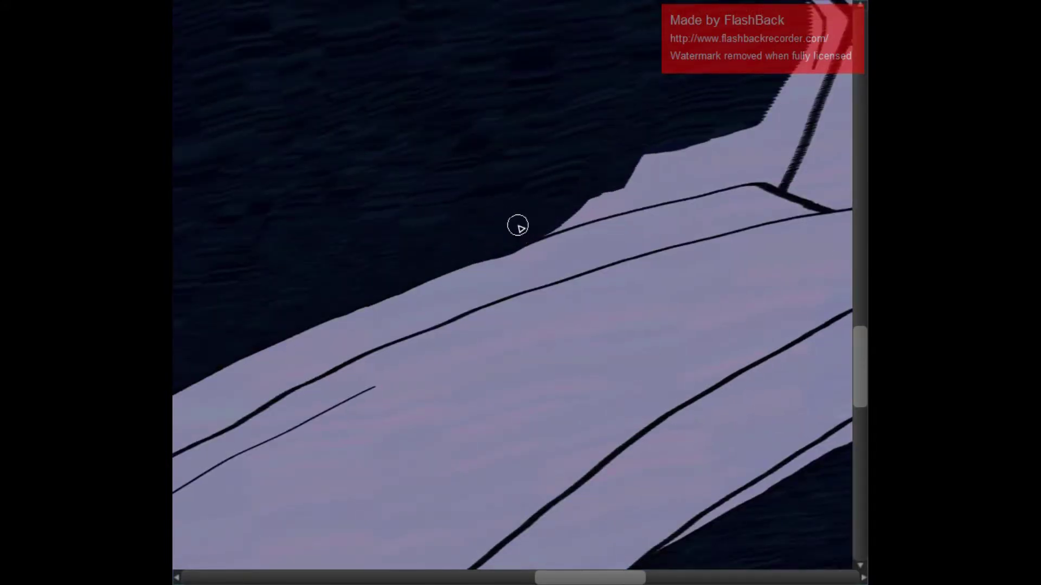
# Extend the collar panel's navy fill to its outer corner, its sloping side and the outline under the faceplate
pyautogui.moveTo(780, 168)
pyautogui.mouseDown()
pyautogui.moveTo(796, 109)
pyautogui.moveTo(709, 147)
pyautogui.moveTo(695, 212)
pyautogui.moveTo(726, 135)
pyautogui.mouseUp()
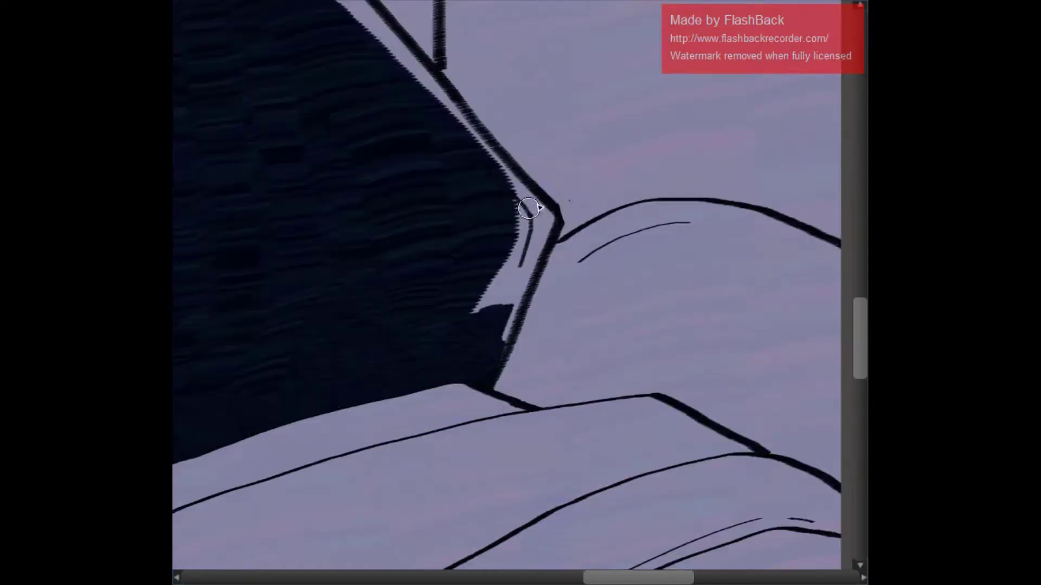
pyautogui.moveTo(534, 210)
pyautogui.mouseDown()
pyautogui.moveTo(524, 191)
pyautogui.moveTo(521, 208)
pyautogui.mouseUp()
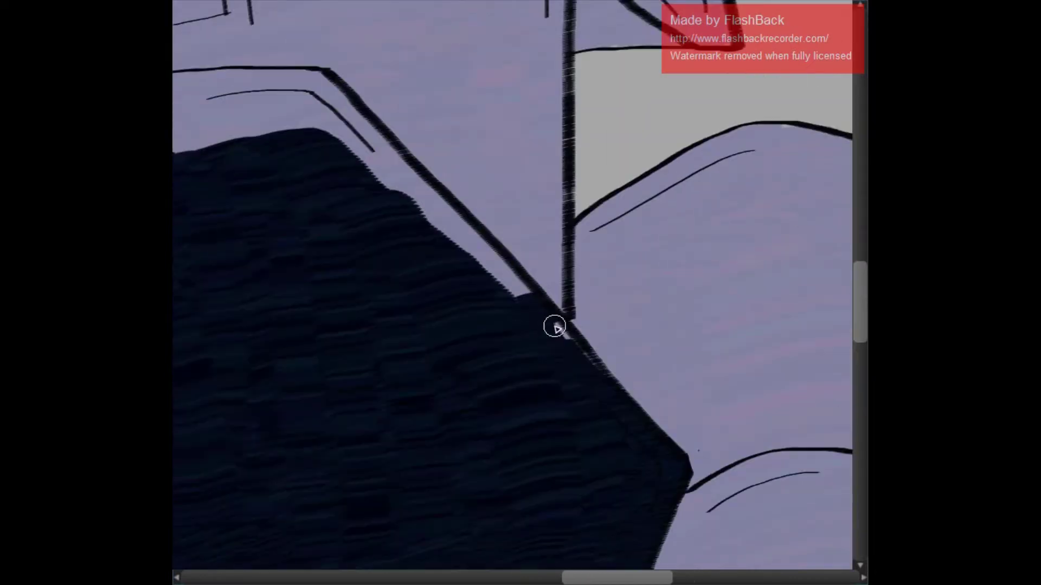
pyautogui.moveTo(558, 325)
pyautogui.mouseDown()
pyautogui.moveTo(441, 221)
pyautogui.moveTo(499, 271)
pyautogui.mouseUp()
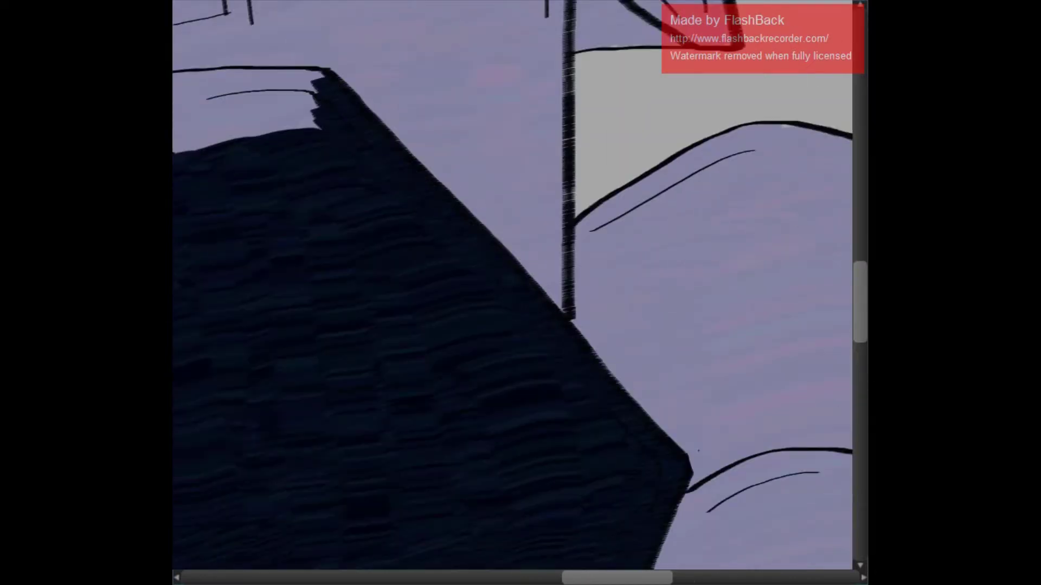
pyautogui.moveTo(574, 228)
pyautogui.mouseDown()
pyautogui.moveTo(639, 220)
pyautogui.moveTo(608, 190)
pyautogui.moveTo(536, 201)
pyautogui.moveTo(499, 241)
pyautogui.mouseUp()
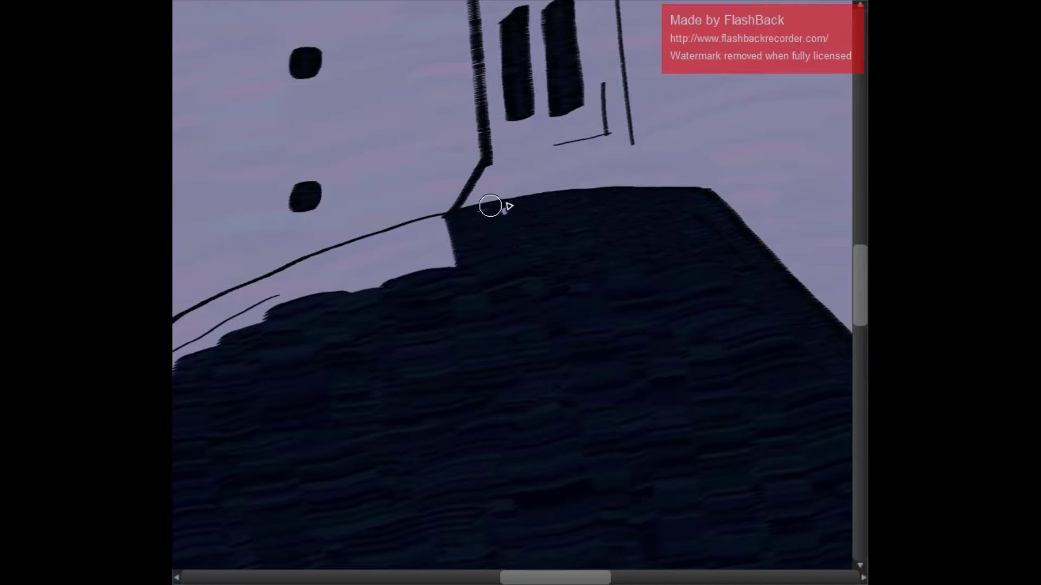
pyautogui.moveTo(491, 206)
pyautogui.mouseDown()
pyautogui.moveTo(370, 273)
pyautogui.moveTo(386, 247)
pyautogui.moveTo(497, 213)
pyautogui.moveTo(484, 238)
pyautogui.moveTo(507, 188)
pyautogui.moveTo(585, 207)
pyautogui.moveTo(627, 193)
pyautogui.moveTo(663, 156)
pyautogui.mouseUp()
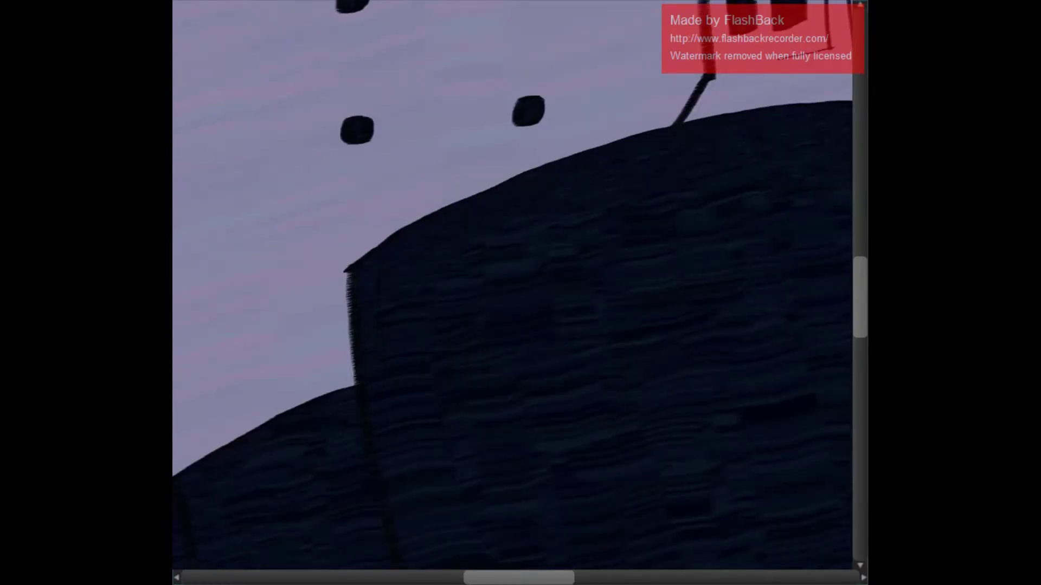
# Fill the two panels behind the collar with a near-black tone, working it up to the side and upper outlines
pyautogui.scroll(-3, 520, 293)
pyautogui.moveTo(372, 204)
pyautogui.mouseDown()
pyautogui.moveTo(449, 355)
pyautogui.moveTo(530, 93)
pyautogui.moveTo(573, 315)
pyautogui.moveTo(464, 399)
pyautogui.moveTo(596, 434)
pyautogui.mouseUp()
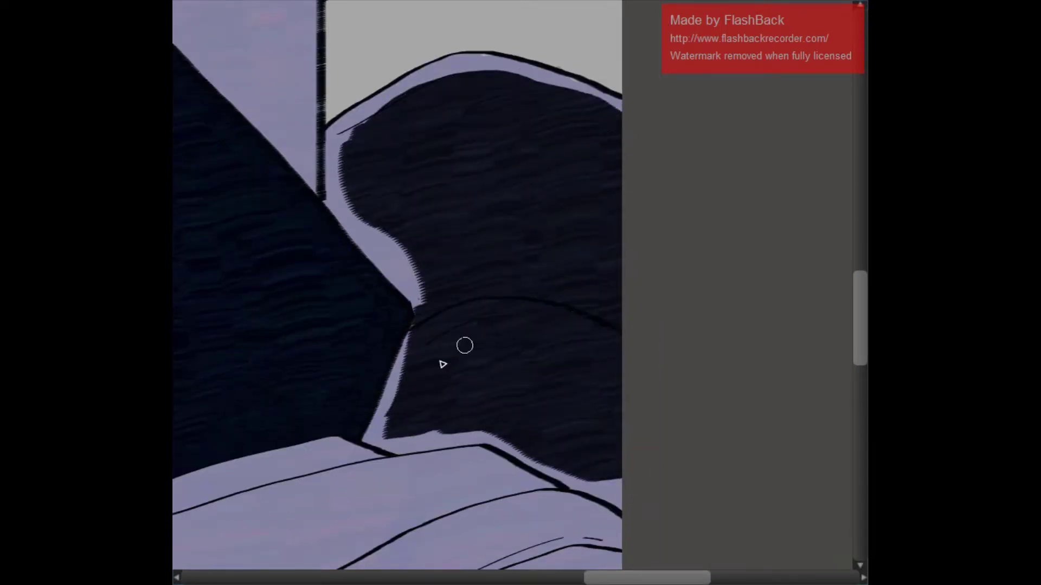
pyautogui.moveTo(443, 365); pyautogui.dragTo(379, 441)
pyautogui.scroll(3, 378, 441)
pyautogui.moveTo(433, 184)
pyautogui.mouseDown()
pyautogui.moveTo(429, 325)
pyautogui.moveTo(454, 229)
pyautogui.moveTo(436, 184)
pyautogui.moveTo(536, 132)
pyautogui.moveTo(585, 83)
pyautogui.moveTo(629, 83)
pyautogui.mouseUp()
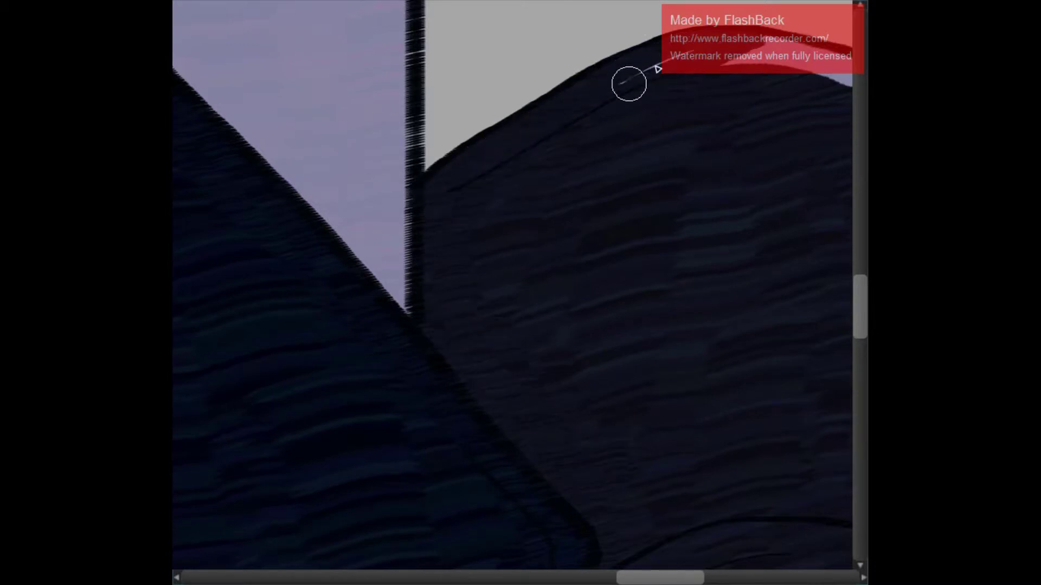
pyautogui.scroll(-3, 425, 81)
pyautogui.moveTo(425, 81); pyautogui.dragTo(535, 121)
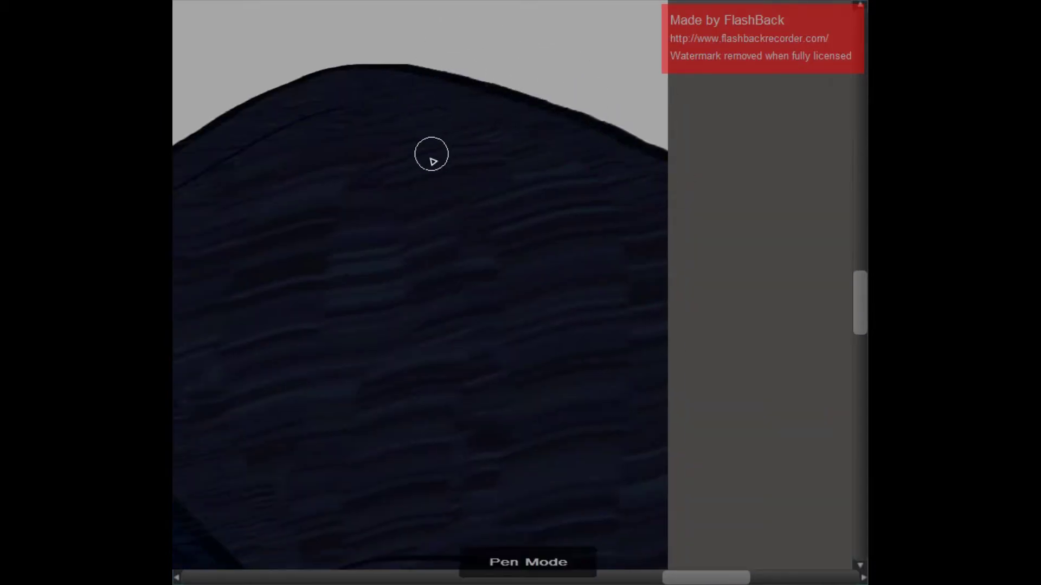
# Extend the near-black fill of the rear panels down to the shoulder band and tidy the edge along its outline
pyautogui.scroll(3, 629, 324)
pyautogui.moveTo(629, 323); pyautogui.dragTo(613, 350)
pyautogui.moveTo(175, 220)
pyautogui.mouseDown()
pyautogui.moveTo(381, 311)
pyautogui.moveTo(426, 343)
pyautogui.mouseUp()
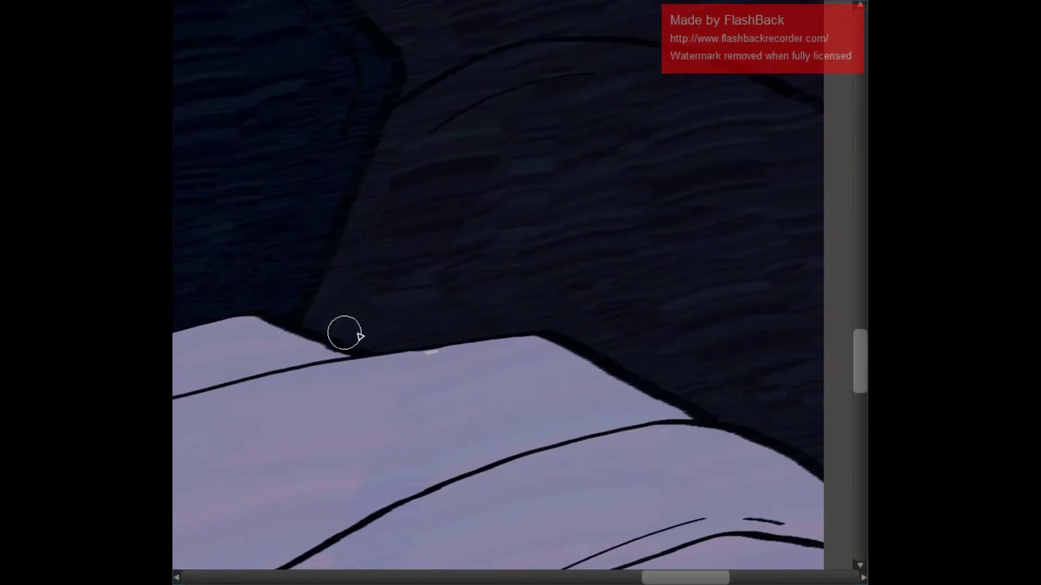
pyautogui.hotkey('ctrl', '-')
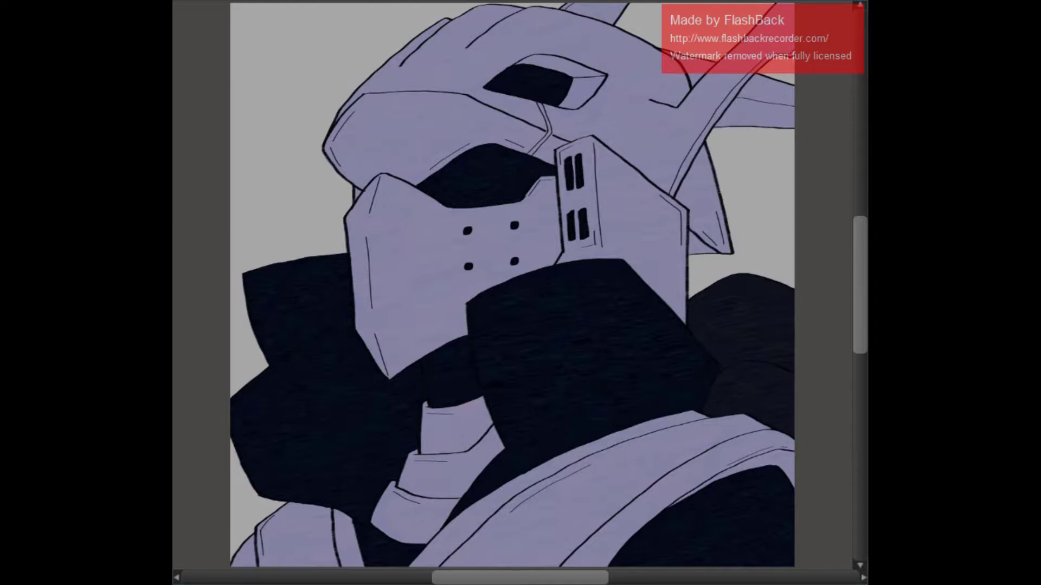
# Paint a pale grey-white highlight over the helmet's crown and trim it along the brow line
pyautogui.moveTo(444, 52)
pyautogui.mouseDown()
pyautogui.moveTo(492, 20)
pyautogui.moveTo(457, 12)
pyautogui.moveTo(360, 92)
pyautogui.mouseUp()
pyautogui.moveTo(504, 62)
pyautogui.mouseDown()
pyautogui.moveTo(552, 14)
pyautogui.moveTo(474, 52)
pyautogui.moveTo(571, 27)
pyautogui.moveTo(568, 10)
pyautogui.moveTo(611, 22)
pyautogui.moveTo(500, 69)
pyautogui.moveTo(551, 35)
pyautogui.moveTo(469, 93)
pyautogui.moveTo(492, 83)
pyautogui.moveTo(478, 92)
pyautogui.moveTo(459, 98)
pyautogui.moveTo(485, 52)
pyautogui.moveTo(400, 67)
pyautogui.moveTo(423, 89)
pyautogui.moveTo(367, 97)
pyautogui.mouseUp()
pyautogui.press('e')
pyautogui.press('e')
pyautogui.press('e')
pyautogui.scroll(2, 366, 98)
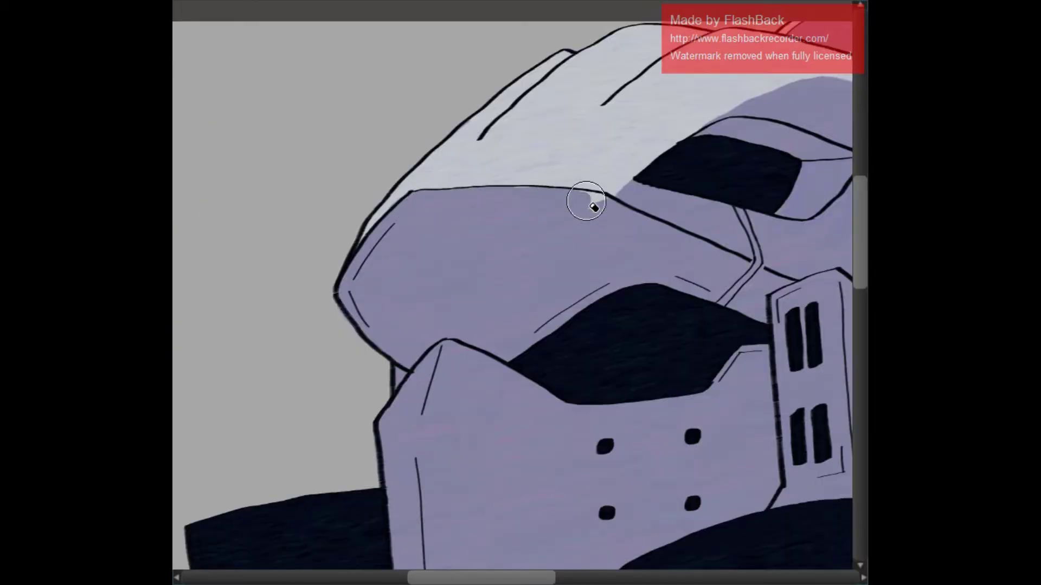
# Add a pale highlight along the brow plate's front edge and fill the small gap beneath it with dark navy
pyautogui.press('e')
pyautogui.moveTo(336, 293); pyautogui.dragTo(402, 197)
pyautogui.moveTo(328, 297); pyautogui.dragTo(363, 302)
pyautogui.press('e')
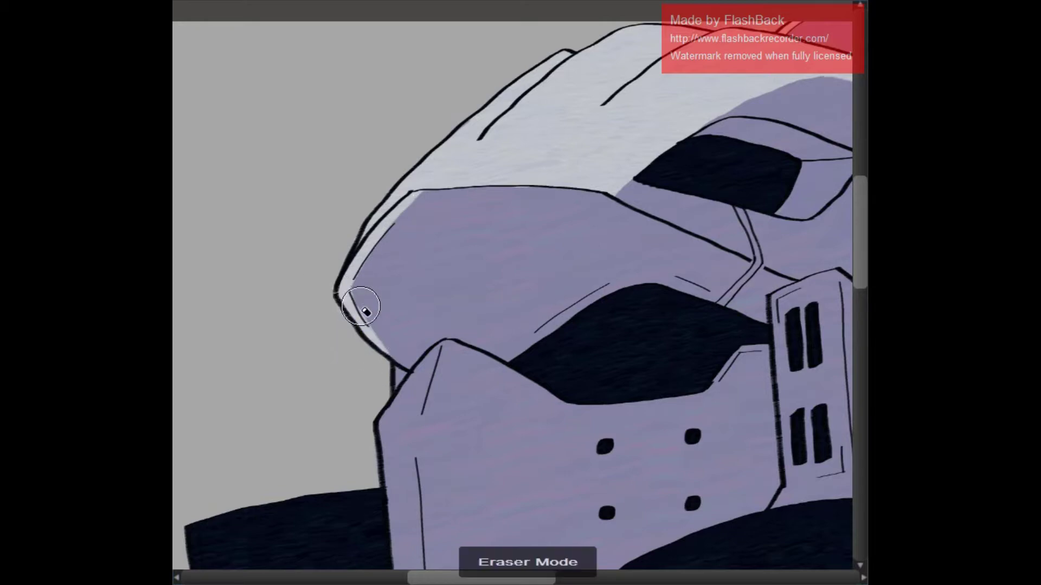
pyautogui.press('e')
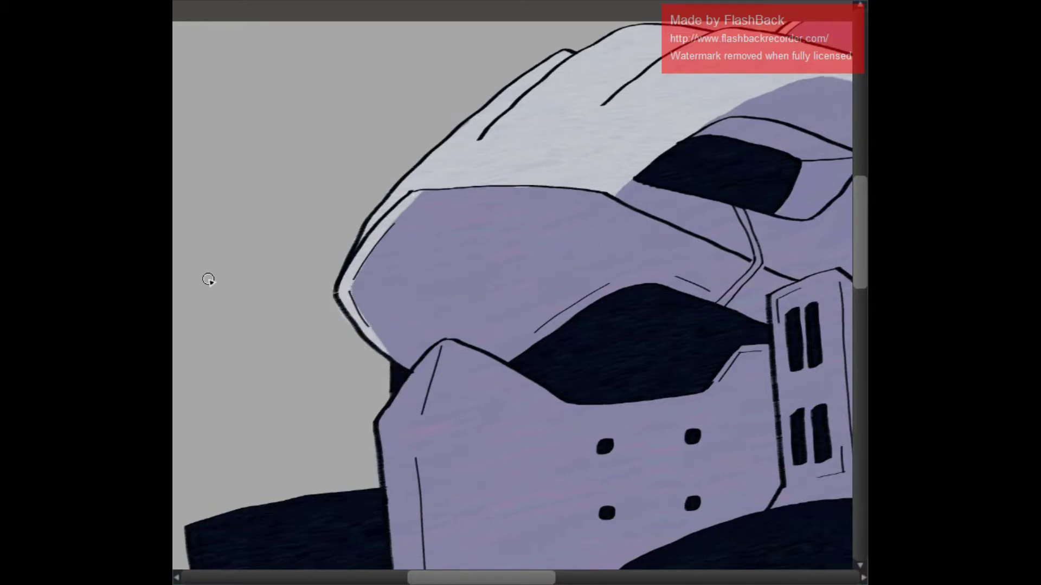
# Paint pale highlights on the eye socket's rear rim, the vent plate and the notched edge of the visor opening
pyautogui.moveTo(372, 210); pyautogui.dragTo(79, 68)
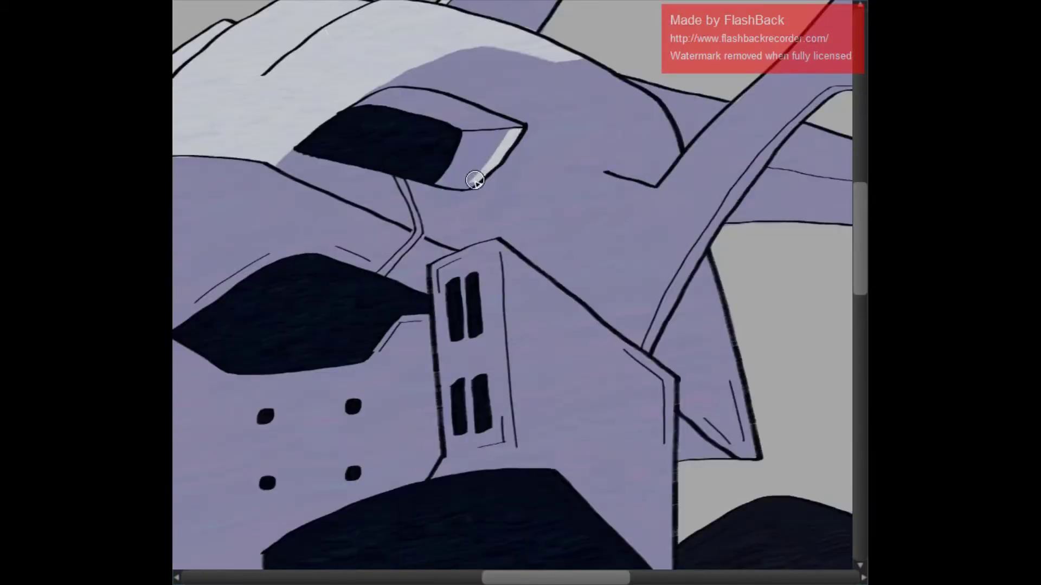
pyautogui.press('e')
pyautogui.moveTo(488, 154)
pyautogui.mouseDown()
pyautogui.moveTo(496, 337)
pyautogui.moveTo(556, 332)
pyautogui.moveTo(505, 261)
pyautogui.moveTo(516, 197)
pyautogui.moveTo(543, 227)
pyautogui.moveTo(552, 329)
pyautogui.mouseUp()
pyautogui.moveTo(526, 139); pyautogui.dragTo(537, 163)
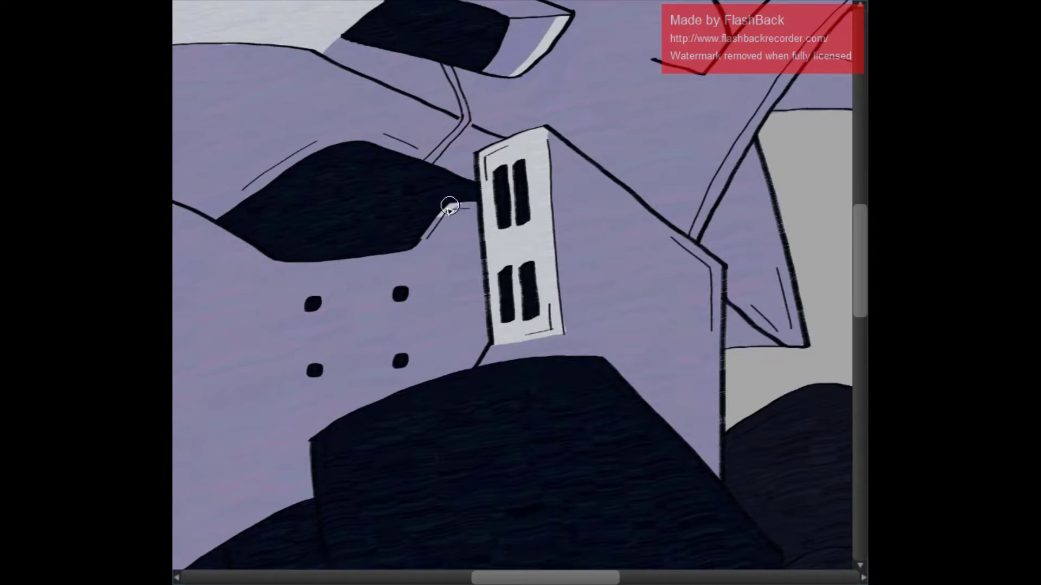
pyautogui.moveTo(471, 206)
pyautogui.mouseDown()
pyautogui.moveTo(449, 213)
pyautogui.moveTo(425, 252)
pyautogui.mouseUp()
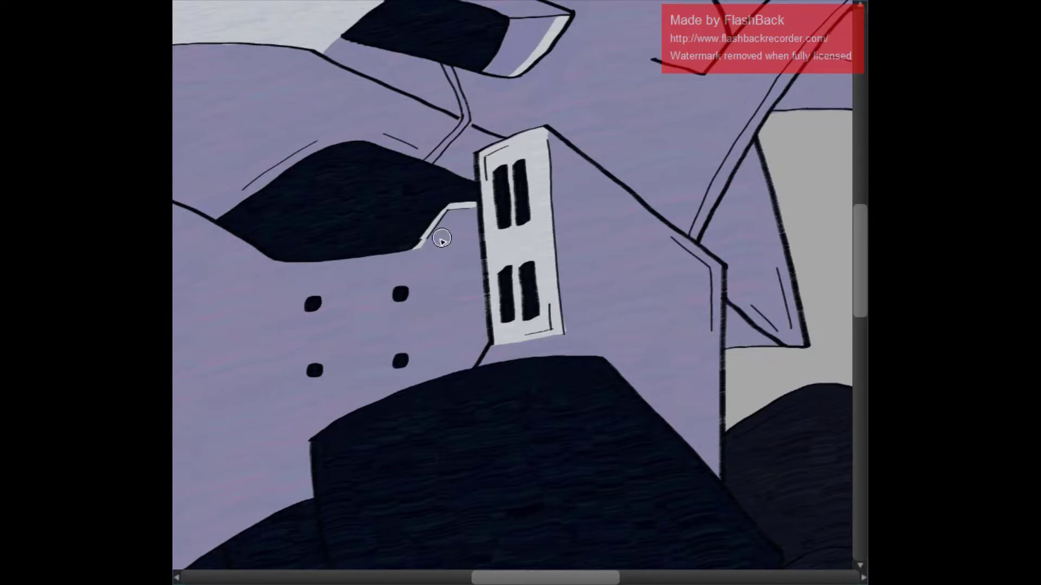
# Paint a pale highlight along the horn's upper edge and the short crease at its base
pyautogui.scroll(3, 441, 237)
pyautogui.hscroll(5, 551, 232)
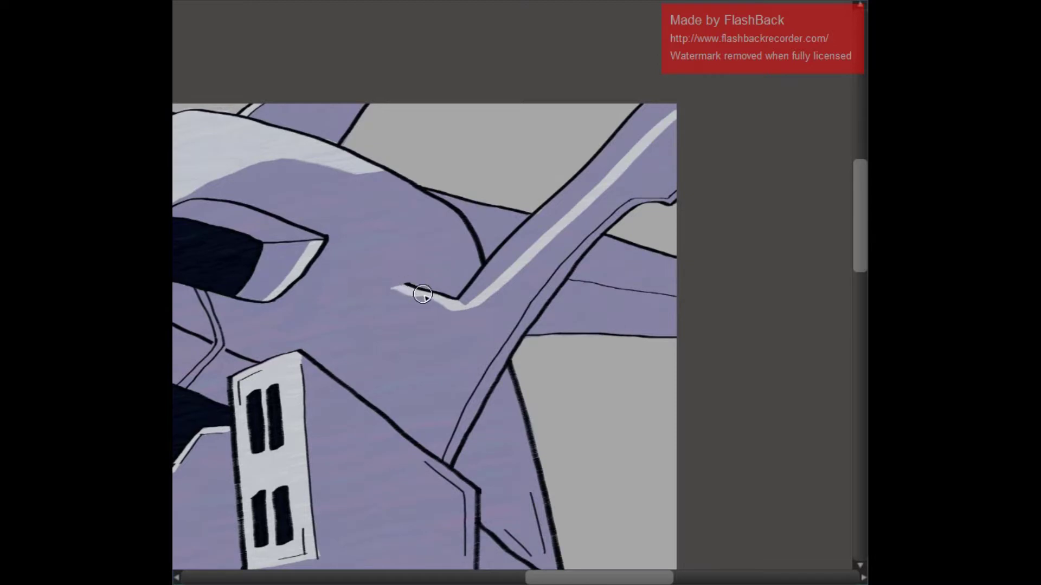
pyautogui.moveTo(505, 265)
pyautogui.mouseDown()
pyautogui.moveTo(519, 232)
pyautogui.moveTo(649, 127)
pyautogui.mouseUp()
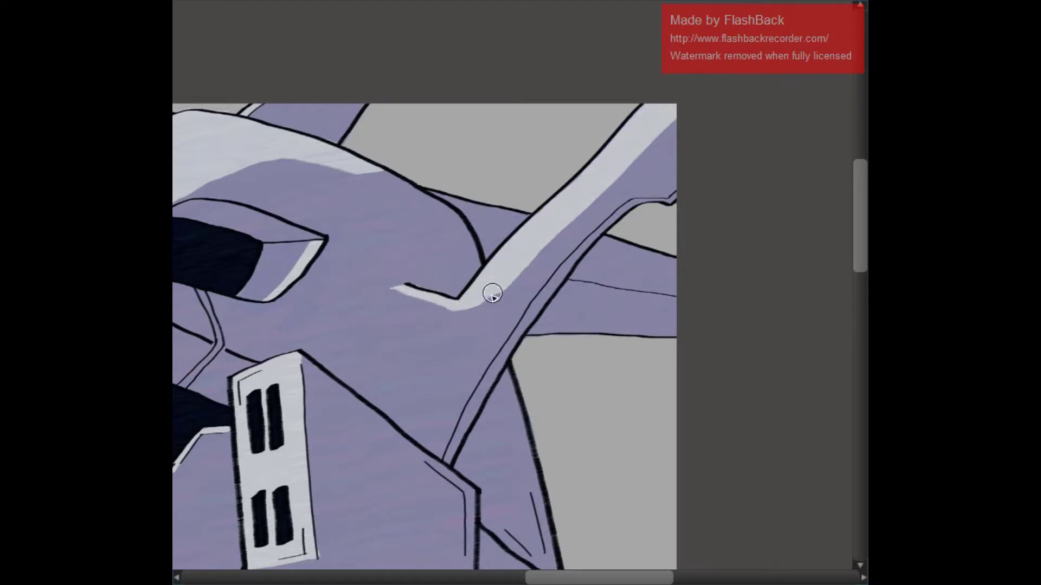
# Paint pale highlights on the small edge below the vent plate and along the faceplate's front bevel
pyautogui.press('e')
pyautogui.scroll(-5, 446, 314)
pyautogui.hscroll(-8, 446, 314)
pyautogui.press('e')
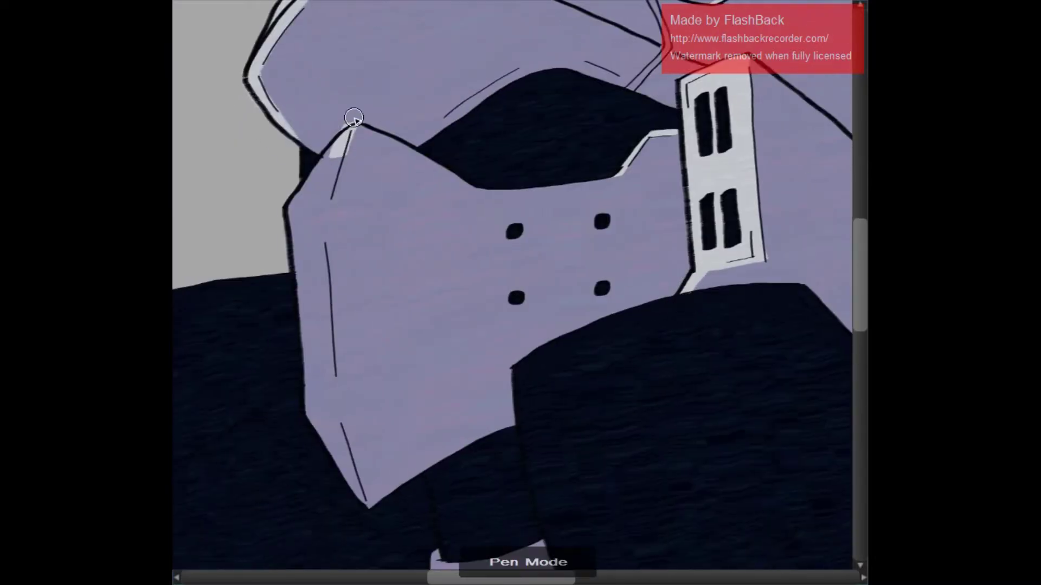
pyautogui.moveTo(354, 118)
pyautogui.mouseDown()
pyautogui.moveTo(299, 233)
pyautogui.moveTo(327, 435)
pyautogui.moveTo(318, 193)
pyautogui.mouseUp()
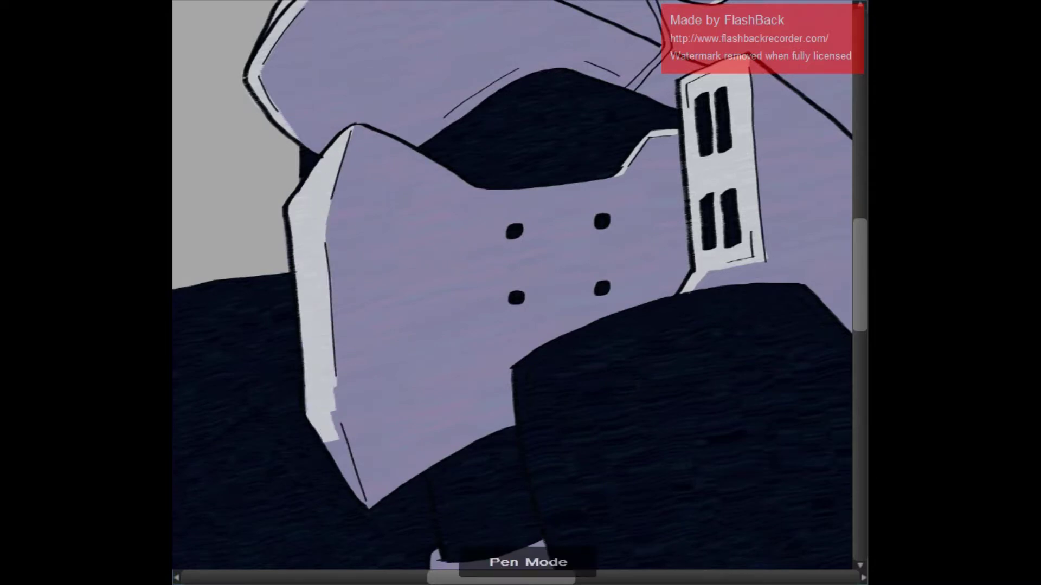
# Paint pale highlights on the far shoulder plate's outer section, front edge and vertical seam
pyautogui.scroll(-3, 551, 318)
pyautogui.hscroll(-4, 550, 319)
pyautogui.scroll(-7, 576, 355)
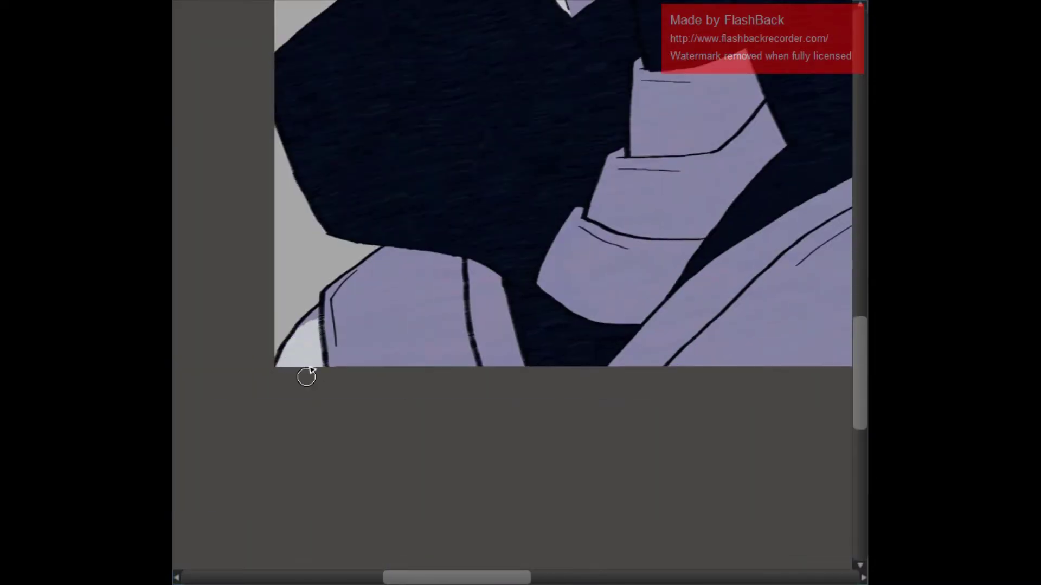
pyautogui.moveTo(334, 285); pyautogui.dragTo(331, 366)
pyautogui.moveTo(469, 261); pyautogui.dragTo(486, 366)
# Paint pale highlights along the upper and front edges of the three neck hose segments, erasing the spill outside them
pyautogui.press('e')
pyautogui.moveTo(638, 59); pyautogui.dragTo(640, 143)
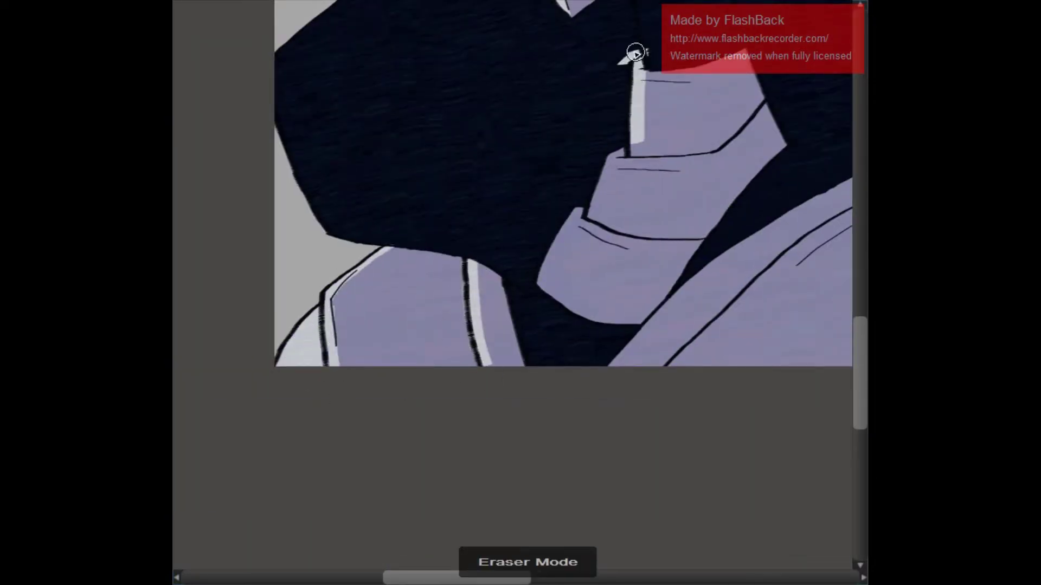
pyautogui.press('e')
pyautogui.press('e')
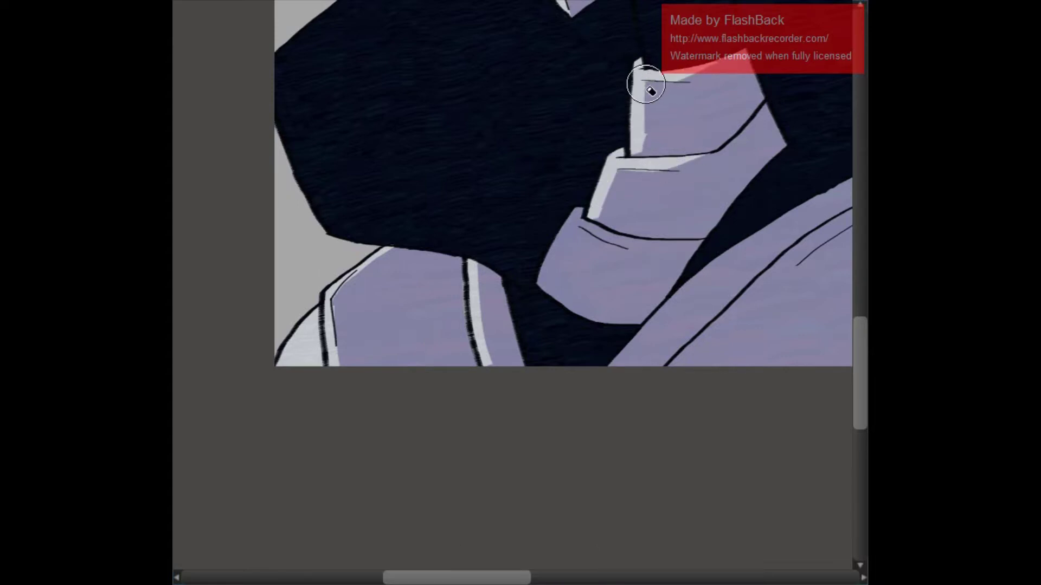
pyautogui.press('e')
pyautogui.press('e')
pyautogui.press('e')
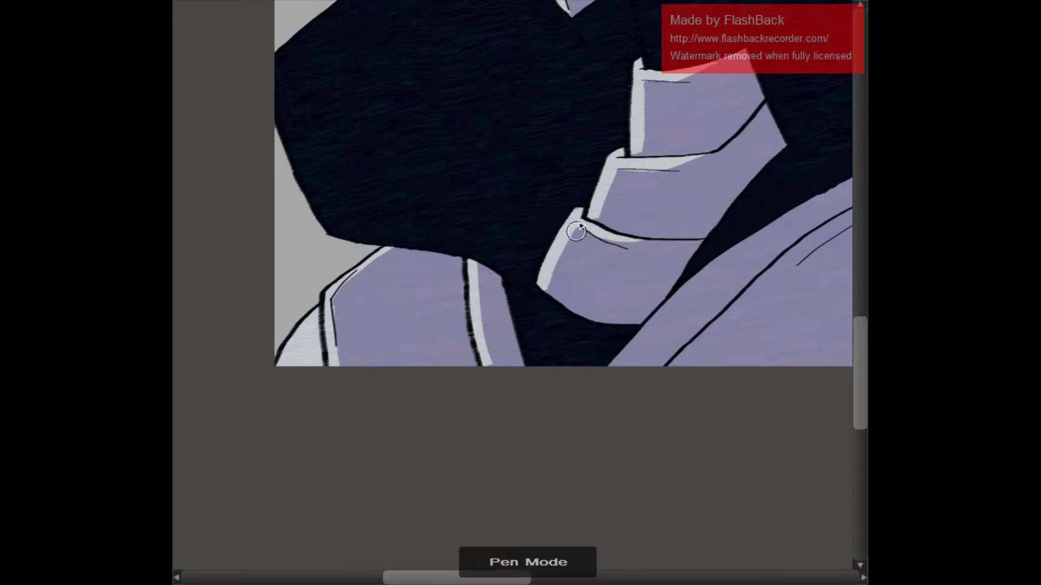
# Paint a pale highlight along the shoulder band's upper rim and clean up its edges
pyautogui.moveTo(564, 273); pyautogui.dragTo(250, 319)
pyautogui.moveTo(824, 130)
pyautogui.mouseDown()
pyautogui.moveTo(306, 417)
pyautogui.moveTo(384, 324)
pyautogui.moveTo(584, 211)
pyautogui.moveTo(694, 167)
pyautogui.mouseUp()
pyautogui.press('e')
pyautogui.press('e')
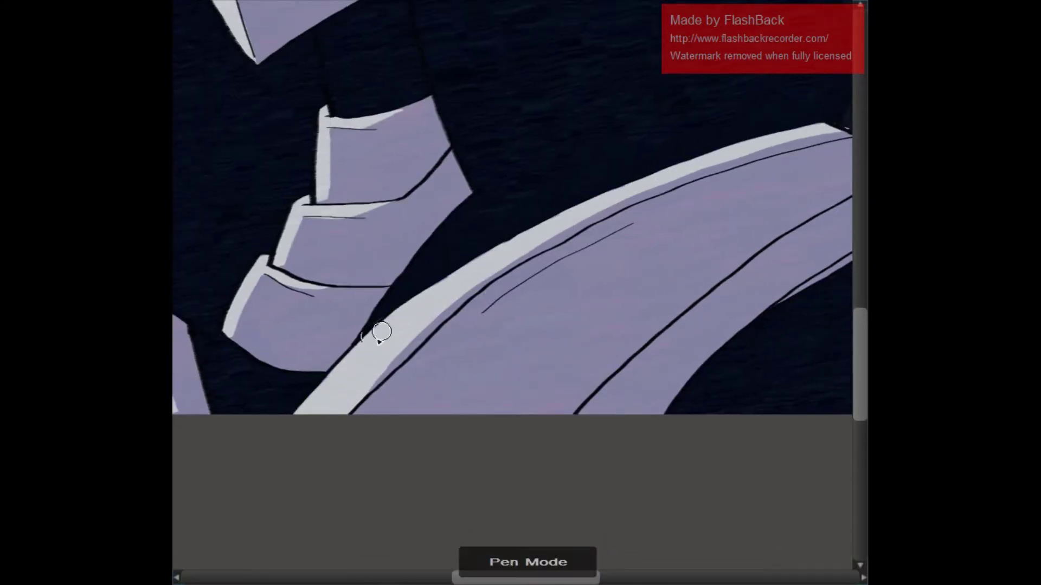
# Paint pale highlights along the upper edges of the shoulder's middle band and its lower band
pyautogui.scroll(-2, 649, 232)
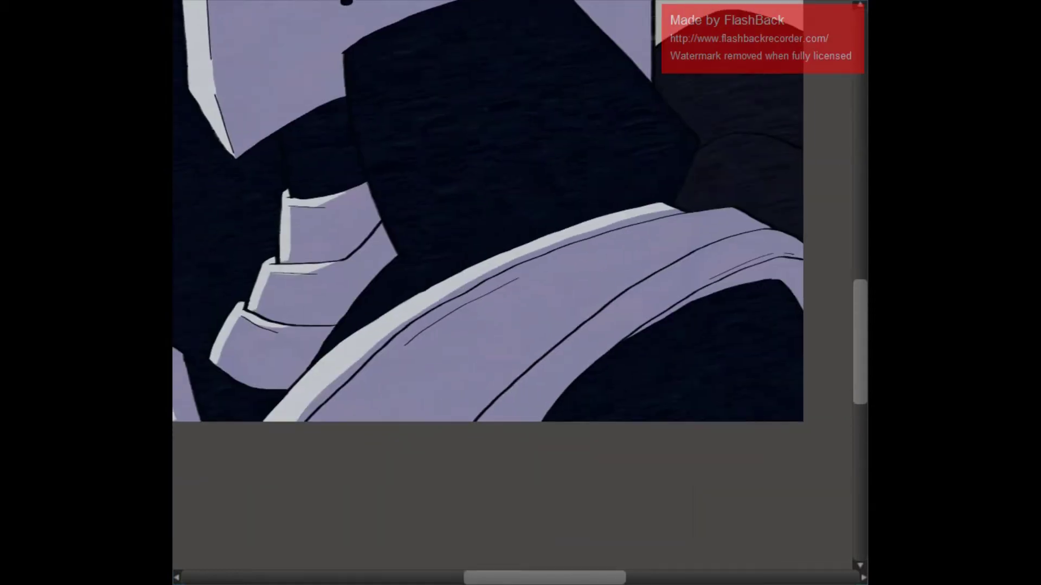
pyautogui.moveTo(504, 283); pyautogui.dragTo(317, 441)
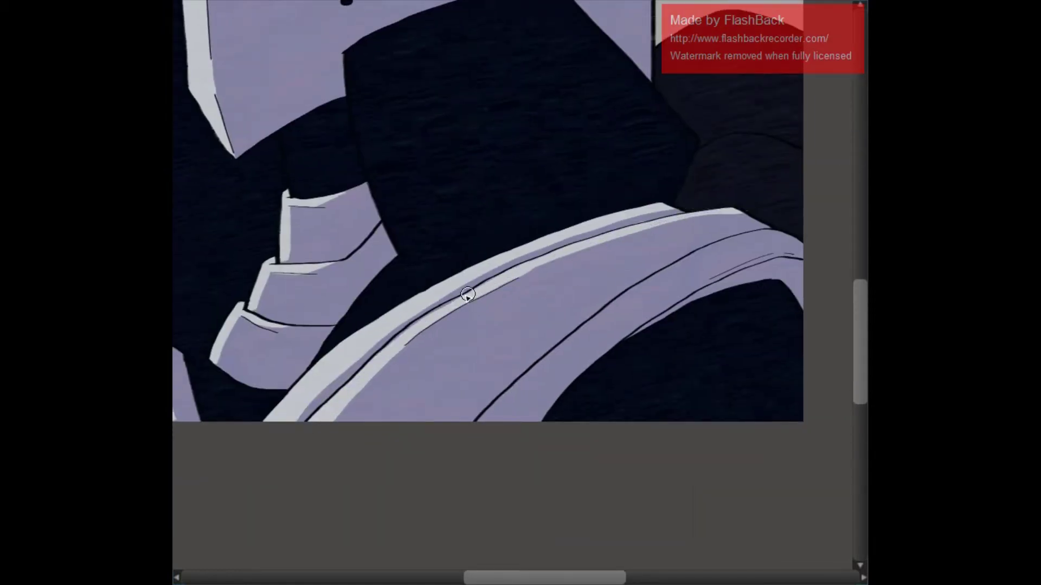
pyautogui.moveTo(764, 232)
pyautogui.mouseDown()
pyautogui.moveTo(727, 239)
pyautogui.moveTo(581, 343)
pyautogui.moveTo(499, 420)
pyautogui.mouseUp()
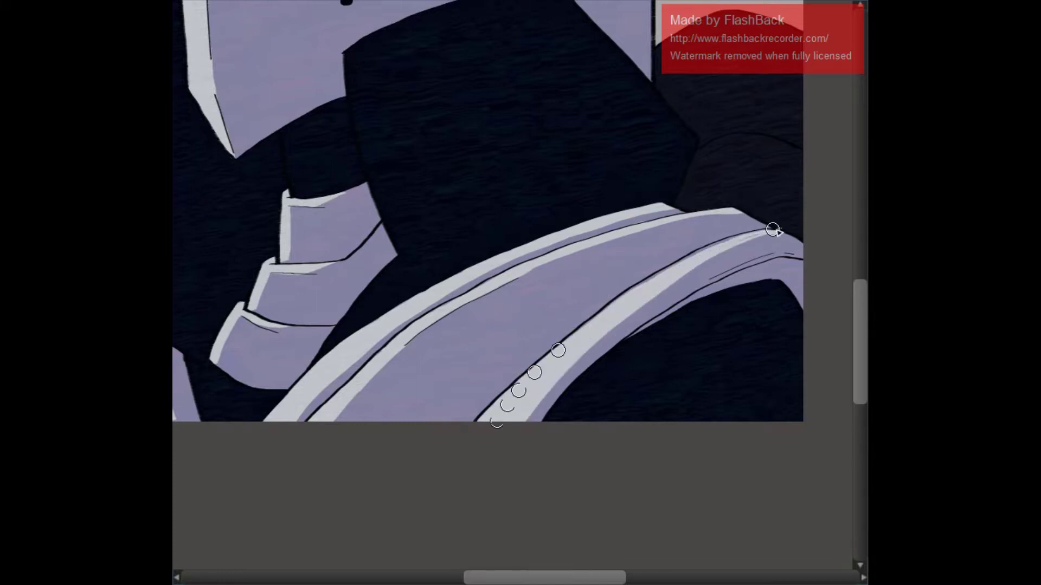
pyautogui.press('e')
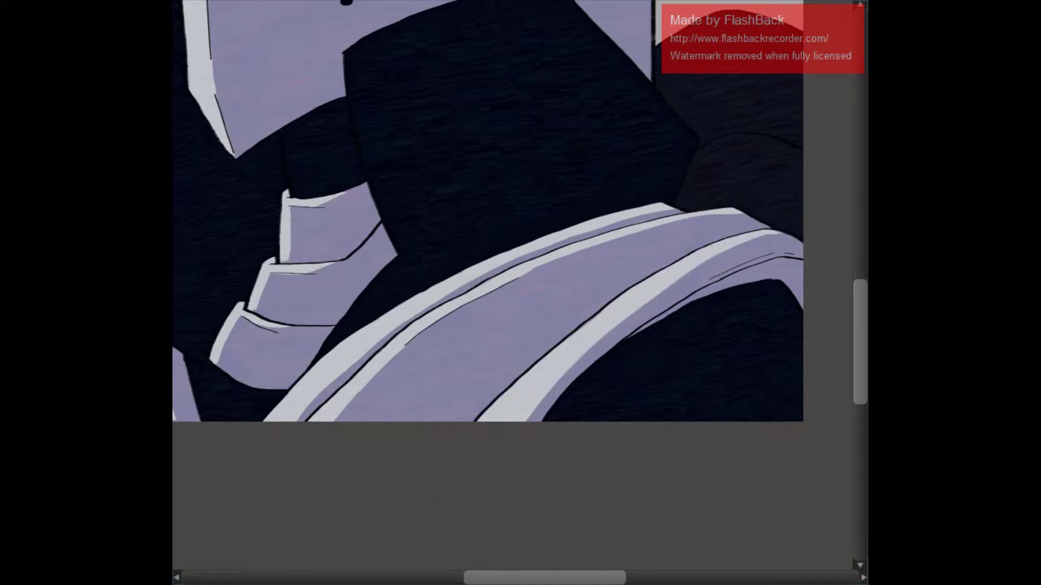
# Add muted blue accents at the rear of the dark eye opening and in the gap between brow and faceplate
pyautogui.moveTo(372, 248); pyautogui.dragTo(567, 351)
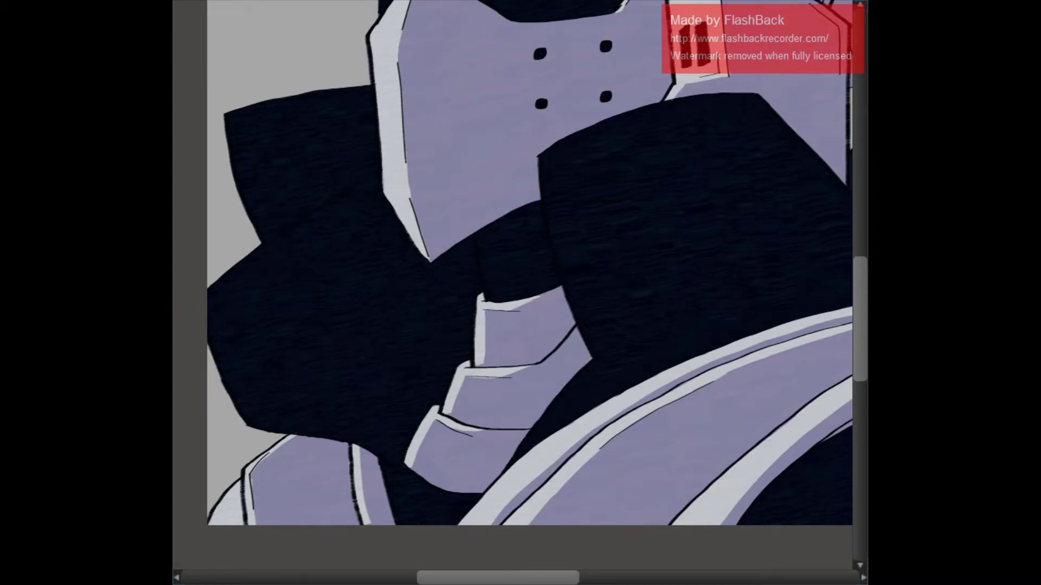
pyautogui.scroll(5, 684, 100)
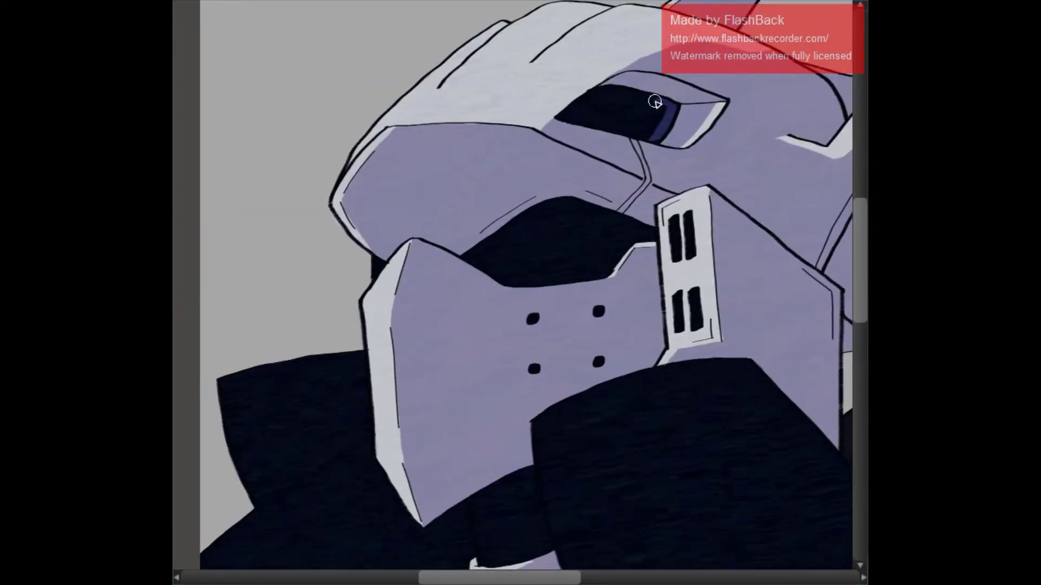
pyautogui.press('e')
pyautogui.press('e')
pyautogui.press('e')
pyautogui.press('e')
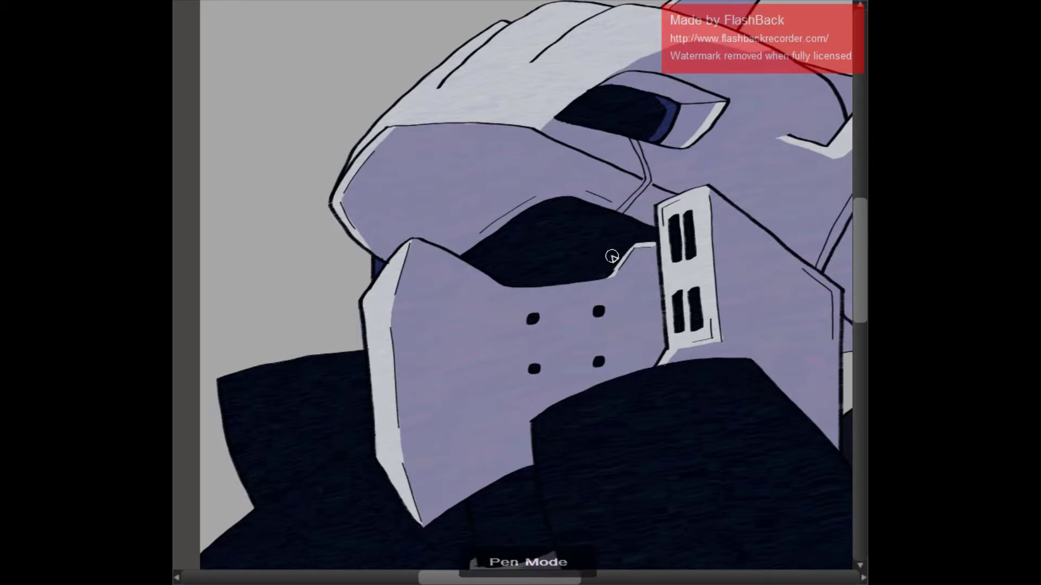
# Paint muted blue rim highlights along the outer edges of the far collar and erase the spill at its notch
pyautogui.scroll(-4, 472, 171)
pyautogui.hscroll(-4, 473, 171)
pyautogui.press('e')
pyautogui.moveTo(502, 295)
pyautogui.mouseDown()
pyautogui.moveTo(601, 233)
pyautogui.moveTo(500, 296)
pyautogui.mouseUp()
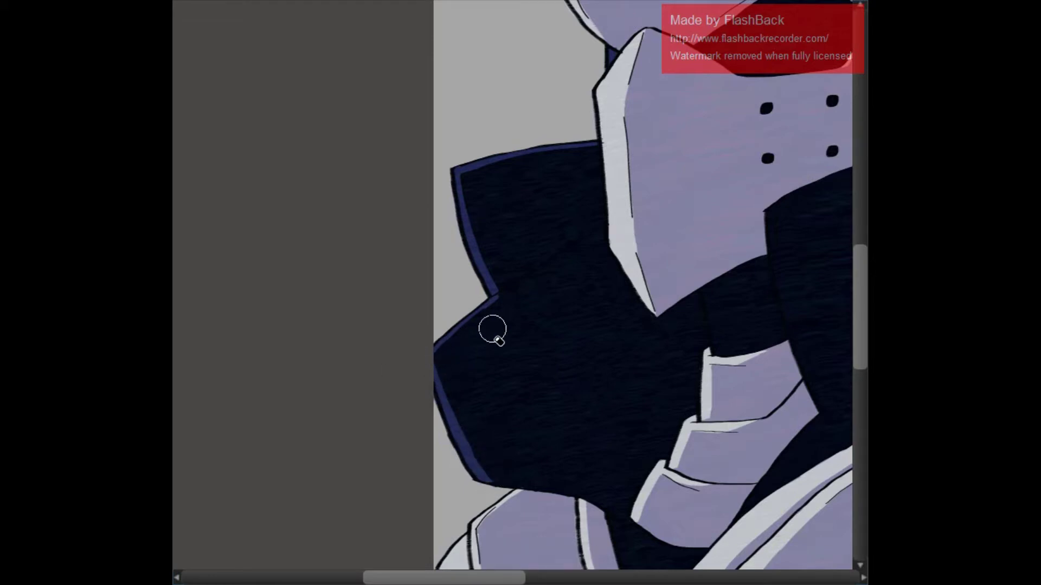
# Paint a blue stripe down the dark neck section under the faceplate and thin blue accents on the dark strip below the far collar
pyautogui.press('e')
pyautogui.hscroll(5, 681, 203)
pyautogui.moveTo(458, 325); pyautogui.dragTo(459, 241)
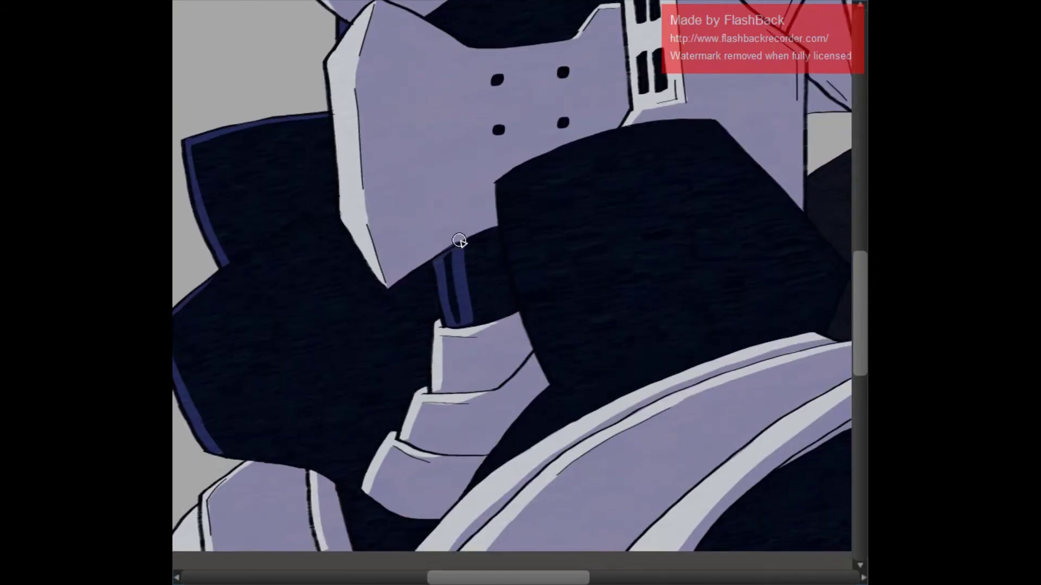
pyautogui.press('e')
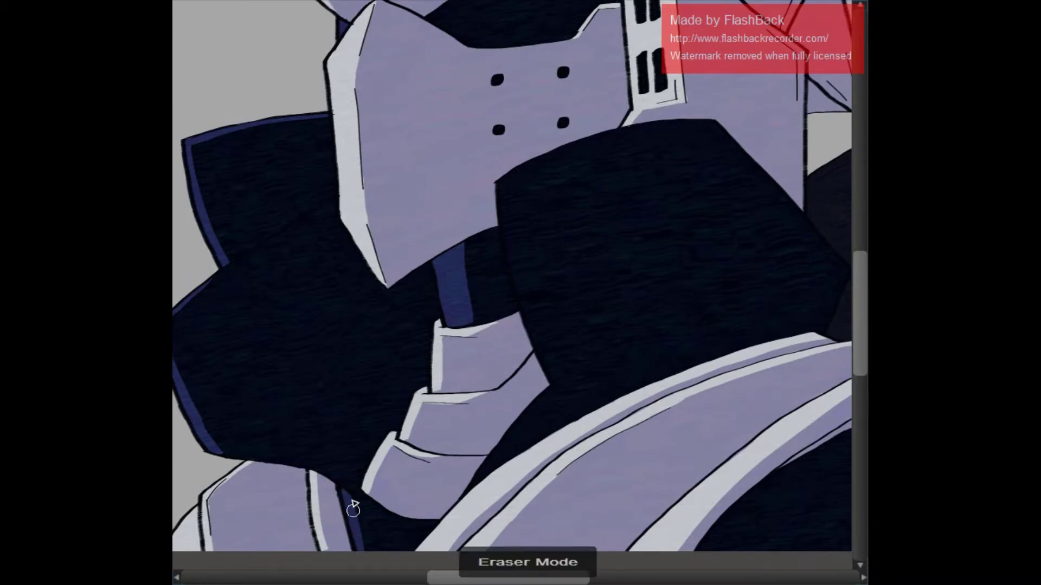
pyautogui.press('e')
pyautogui.moveTo(374, 549)
pyautogui.mouseDown()
pyautogui.moveTo(356, 496)
pyautogui.moveTo(321, 477)
pyautogui.mouseUp()
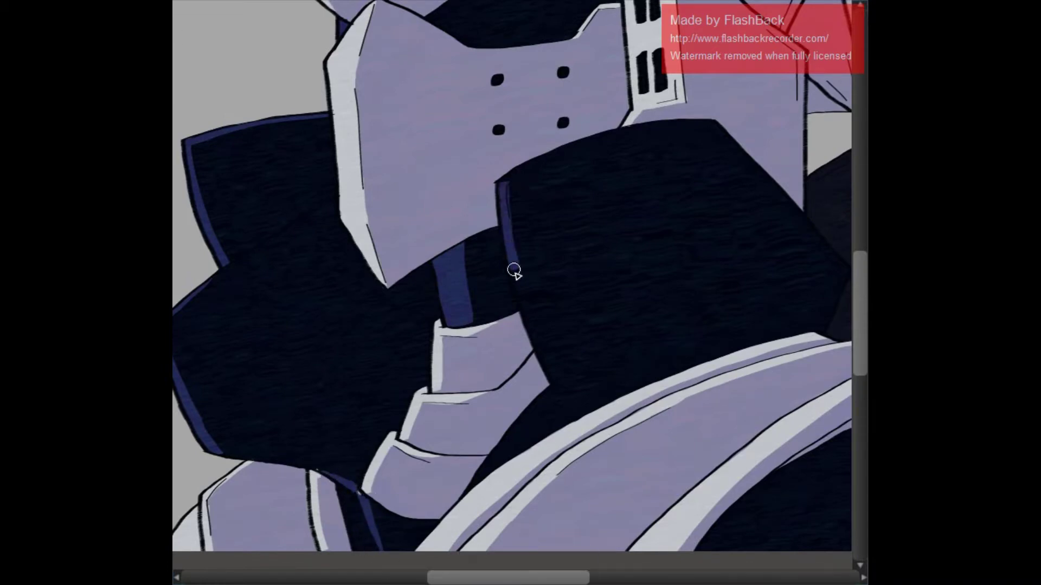
# Paint blue rim highlights along the near collar's front and upper edges and along the fold beneath it
pyautogui.moveTo(513, 270); pyautogui.dragTo(559, 380)
pyautogui.moveTo(629, 345)
pyautogui.mouseDown()
pyautogui.moveTo(564, 376)
pyautogui.moveTo(509, 440)
pyautogui.mouseUp()
pyautogui.press('e')
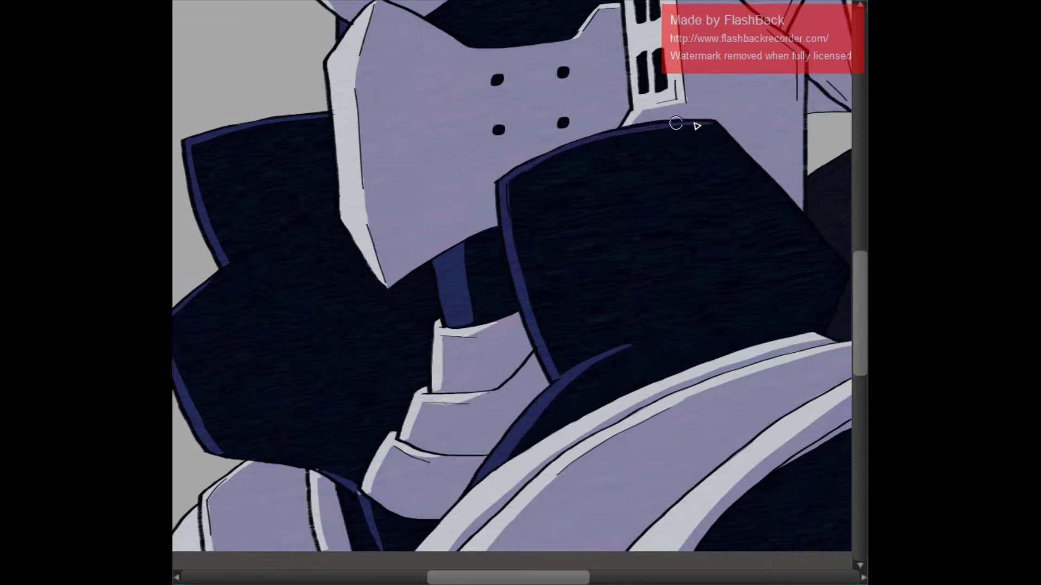
# Fill the inner area of the shoulder's dark panel with muted blue, leaving a dark border around it
pyautogui.press('e')
pyautogui.scroll(-5, 595, 274)
pyautogui.hscroll(5, 594, 274)
pyautogui.moveTo(534, 309)
pyautogui.mouseDown()
pyautogui.moveTo(576, 266)
pyautogui.moveTo(548, 275)
pyautogui.moveTo(557, 326)
pyautogui.moveTo(616, 258)
pyautogui.moveTo(633, 327)
pyautogui.mouseUp()
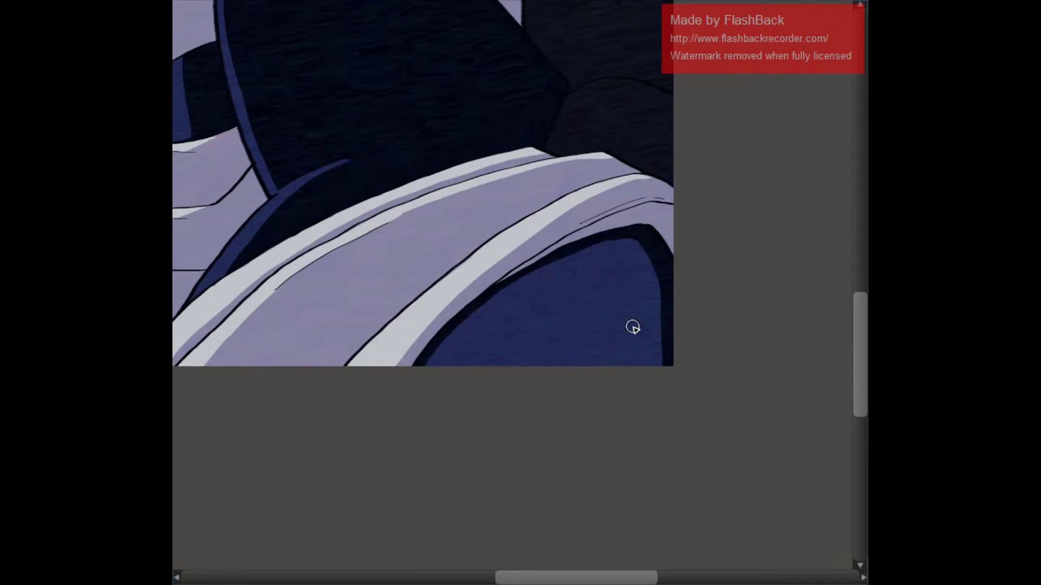
# Add the colour #6C5880 to the palette and paint the upper dark hump behind the collar with it
pyautogui.scroll(3, 632, 327)
pyautogui.hscroll(-5, 633, 327)
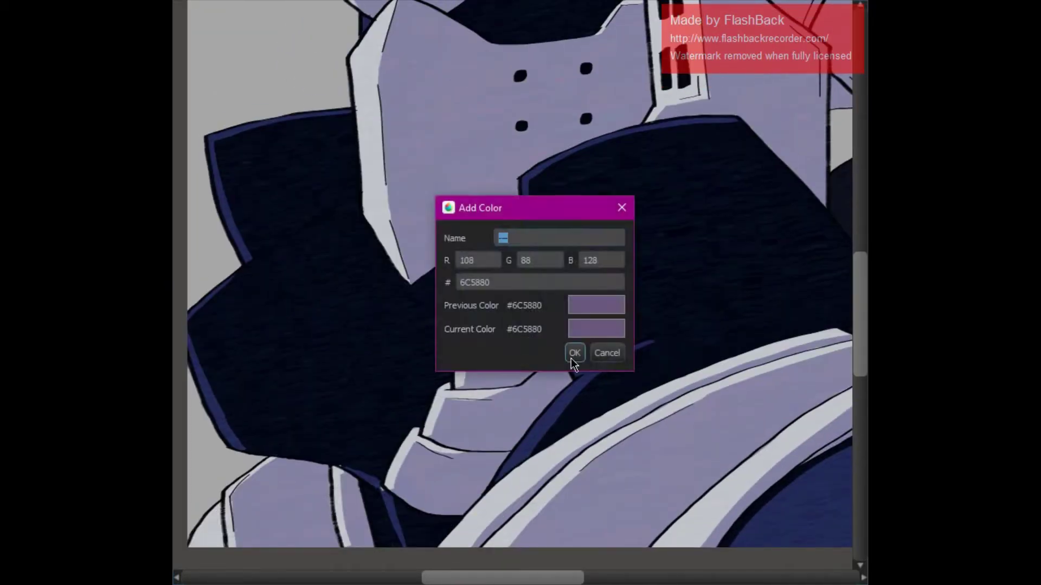
pyautogui.click(572, 360)
pyautogui.hscroll(5, 490, 239)
pyautogui.click(682, 194)
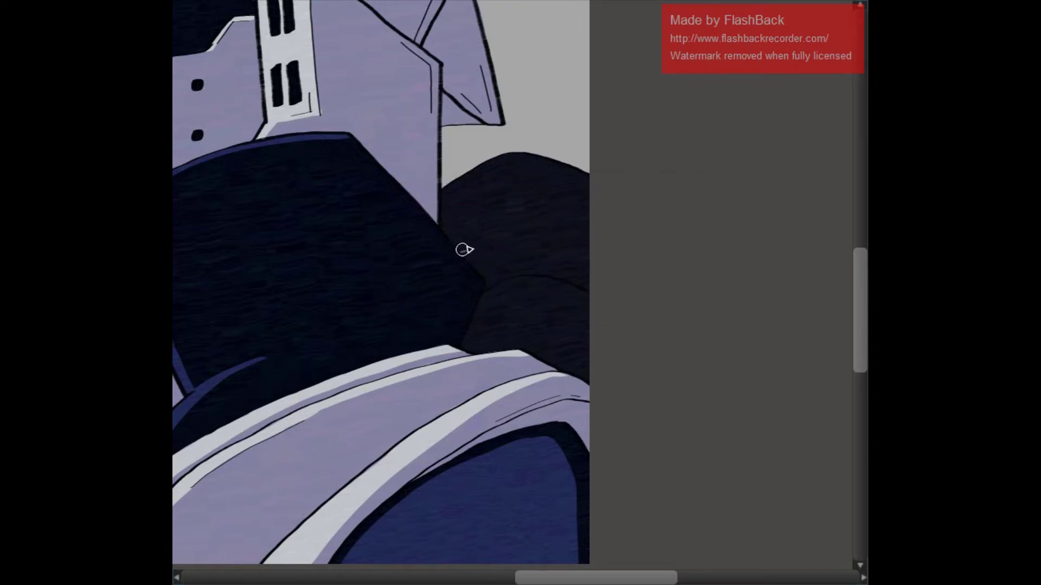
pyautogui.moveTo(458, 266); pyautogui.dragTo(586, 234)
pyautogui.moveTo(502, 179); pyautogui.dragTo(523, 204)
pyautogui.scroll(2, 523, 204)
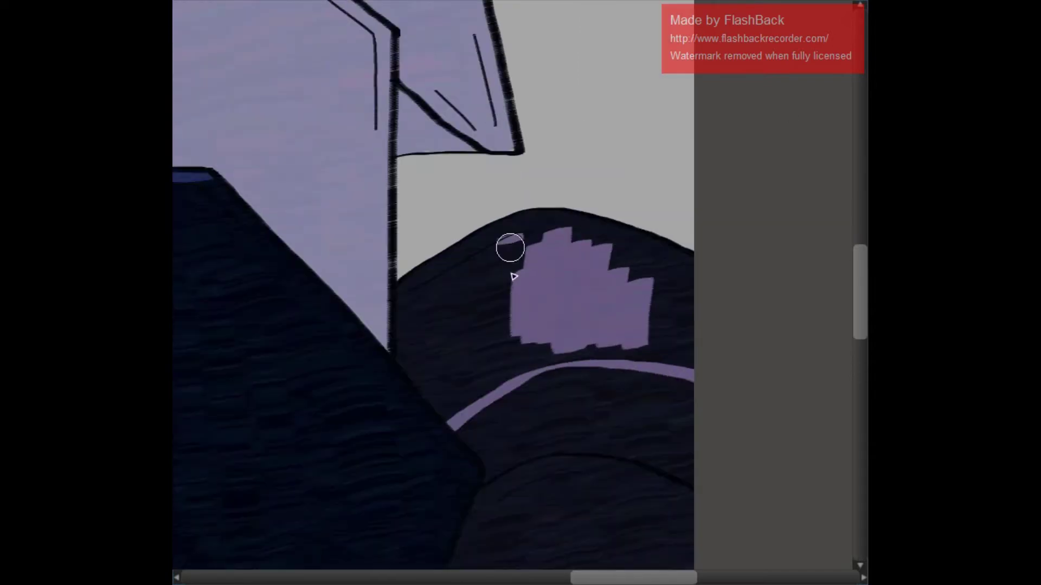
pyautogui.moveTo(511, 244)
pyautogui.mouseDown()
pyautogui.moveTo(553, 365)
pyautogui.moveTo(632, 357)
pyautogui.moveTo(678, 283)
pyautogui.moveTo(674, 309)
pyautogui.moveTo(577, 223)
pyautogui.moveTo(708, 283)
pyautogui.moveTo(556, 205)
pyautogui.moveTo(553, 335)
pyautogui.moveTo(412, 330)
pyautogui.moveTo(416, 322)
pyautogui.moveTo(466, 409)
pyautogui.mouseUp()
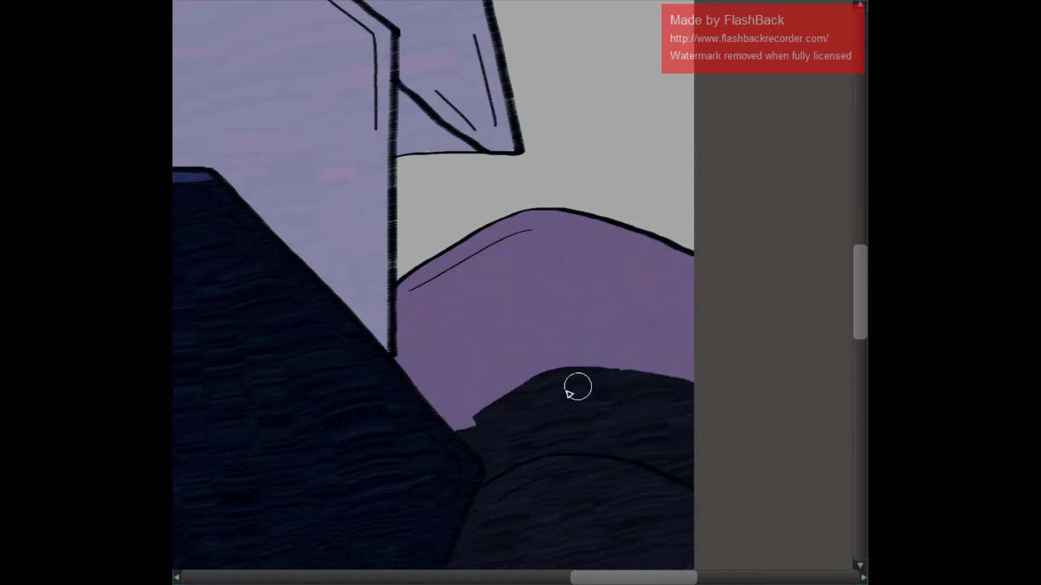
# Paint purple along the top of the lower hump behind the collar and erase it down to a thin curved rim
pyautogui.scroll(-5, 616, 377)
pyautogui.moveTo(620, 286); pyautogui.dragTo(699, 306)
pyautogui.moveTo(565, 162)
pyautogui.mouseDown()
pyautogui.moveTo(679, 184)
pyautogui.moveTo(601, 271)
pyautogui.moveTo(699, 273)
pyautogui.moveTo(677, 278)
pyautogui.moveTo(564, 175)
pyautogui.moveTo(503, 184)
pyautogui.moveTo(473, 250)
pyautogui.moveTo(519, 224)
pyautogui.moveTo(504, 209)
pyautogui.moveTo(528, 190)
pyautogui.moveTo(459, 265)
pyautogui.moveTo(551, 182)
pyautogui.moveTo(593, 186)
pyautogui.mouseUp()
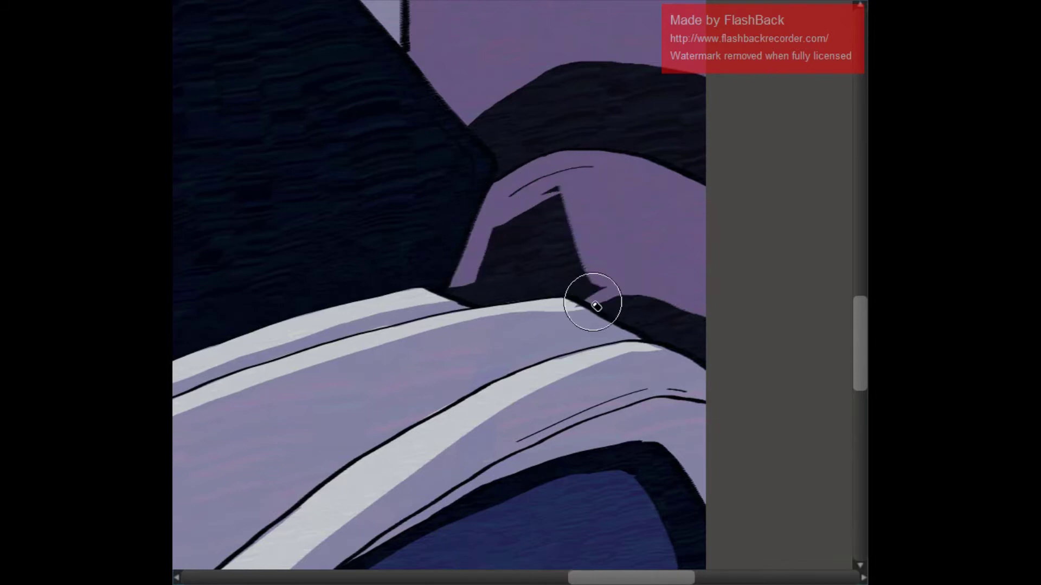
pyautogui.moveTo(593, 301)
pyautogui.mouseDown()
pyautogui.moveTo(588, 230)
pyautogui.moveTo(565, 304)
pyautogui.mouseUp()
pyautogui.press('b')
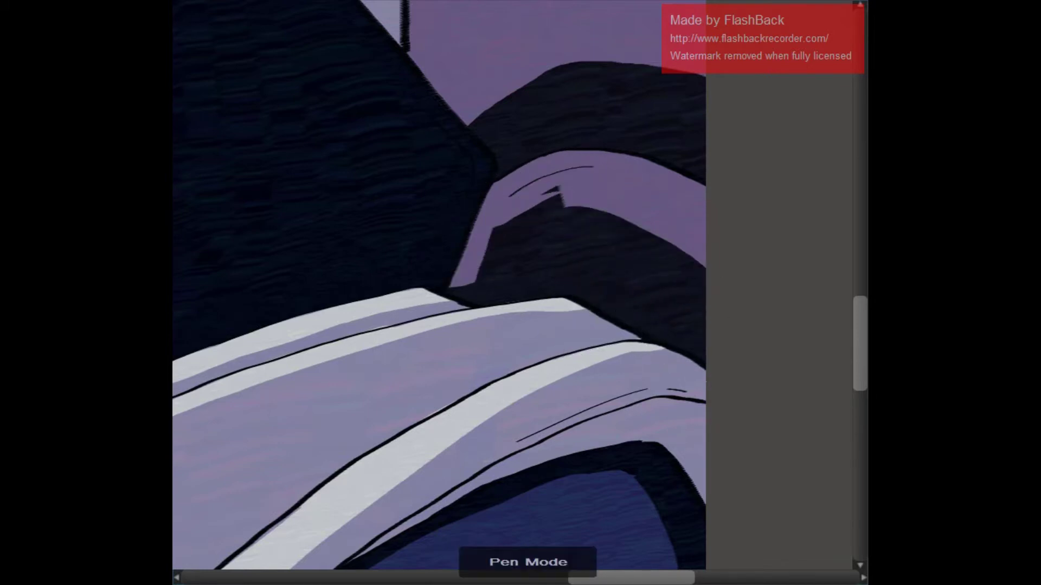
pyautogui.moveTo(557, 174)
pyautogui.mouseDown()
pyautogui.moveTo(453, 268)
pyautogui.moveTo(501, 171)
pyautogui.moveTo(539, 192)
pyautogui.moveTo(581, 177)
pyautogui.moveTo(613, 183)
pyautogui.moveTo(605, 214)
pyautogui.moveTo(637, 181)
pyautogui.moveTo(619, 170)
pyautogui.moveTo(686, 209)
pyautogui.mouseUp()
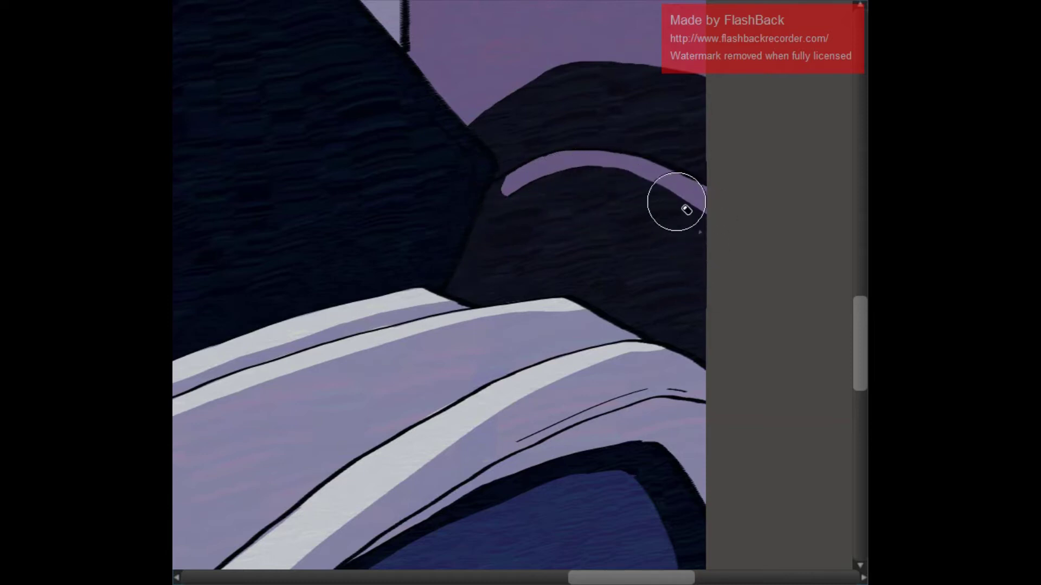
# Erase the purple on the upper rear hump down to a thin rim along its top edge
pyautogui.scroll(4, 781, 160)
pyautogui.moveTo(411, 181)
pyautogui.mouseDown()
pyautogui.moveTo(552, 134)
pyautogui.moveTo(685, 270)
pyautogui.moveTo(418, 293)
pyautogui.moveTo(409, 186)
pyautogui.moveTo(434, 235)
pyautogui.moveTo(499, 154)
pyautogui.moveTo(530, 151)
pyautogui.moveTo(539, 195)
pyautogui.mouseUp()
pyautogui.hscroll(2, 539, 195)
pyautogui.hotkey('ctrl', '-')
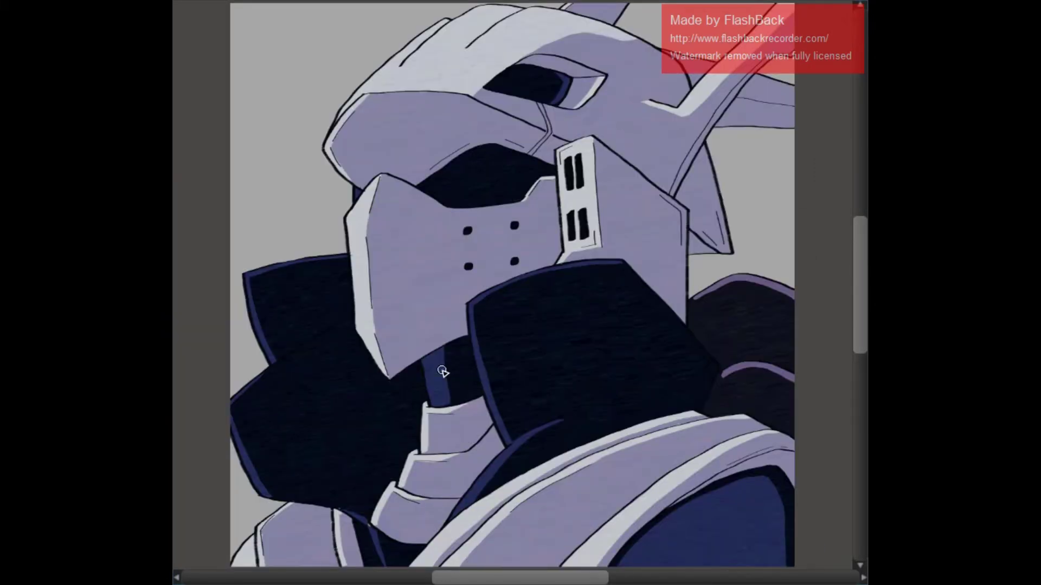
# Paint near-black shadows across the inner areas of the far collar and up to the faceplate, undoing the stray stroke at the chin
pyautogui.hotkey('ctrl', '+')
pyautogui.hotkey('ctrl', '+')
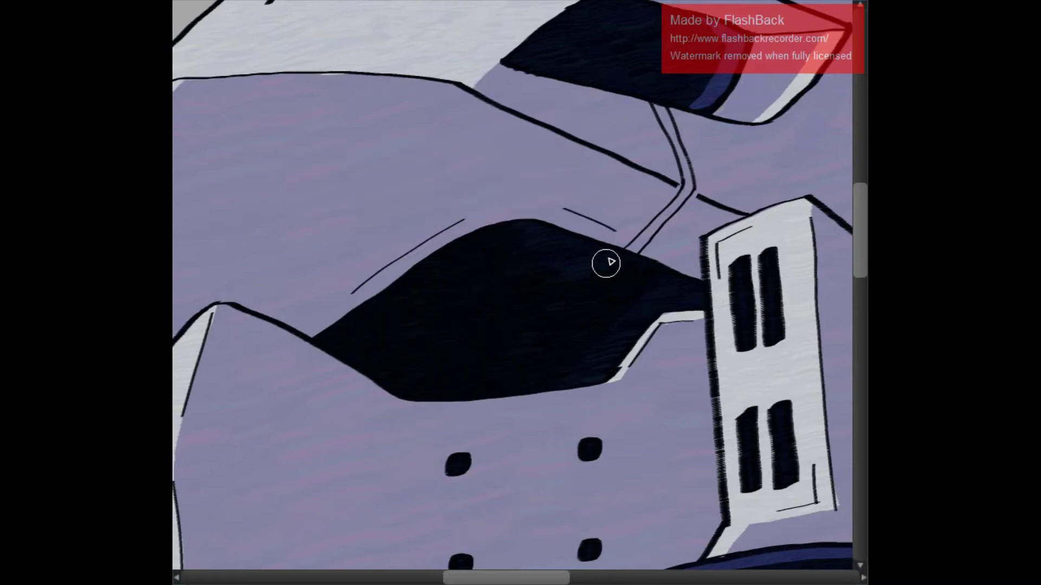
pyautogui.click(577, 352)
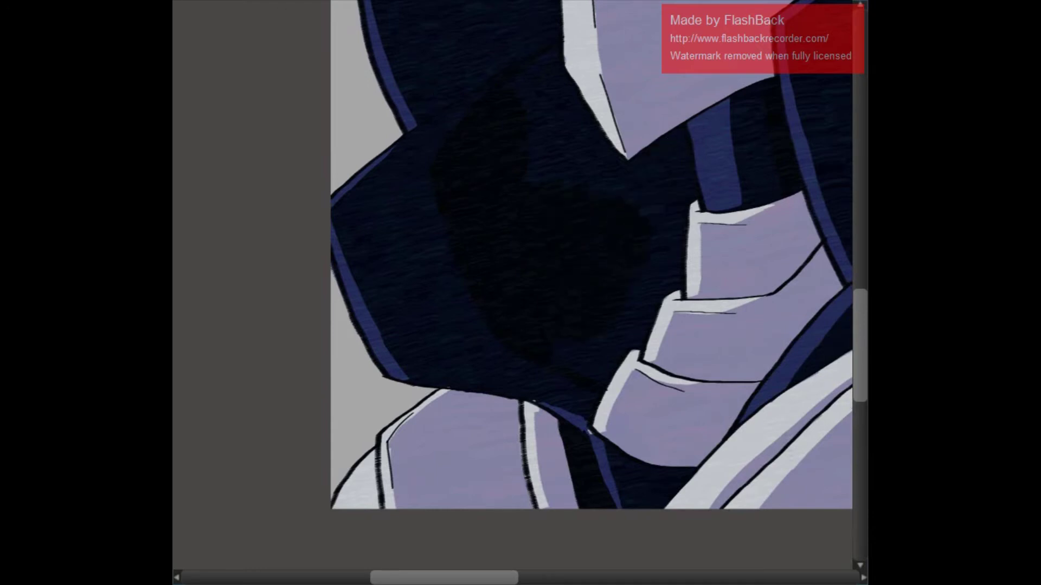
pyautogui.scroll(1, 725, 310)
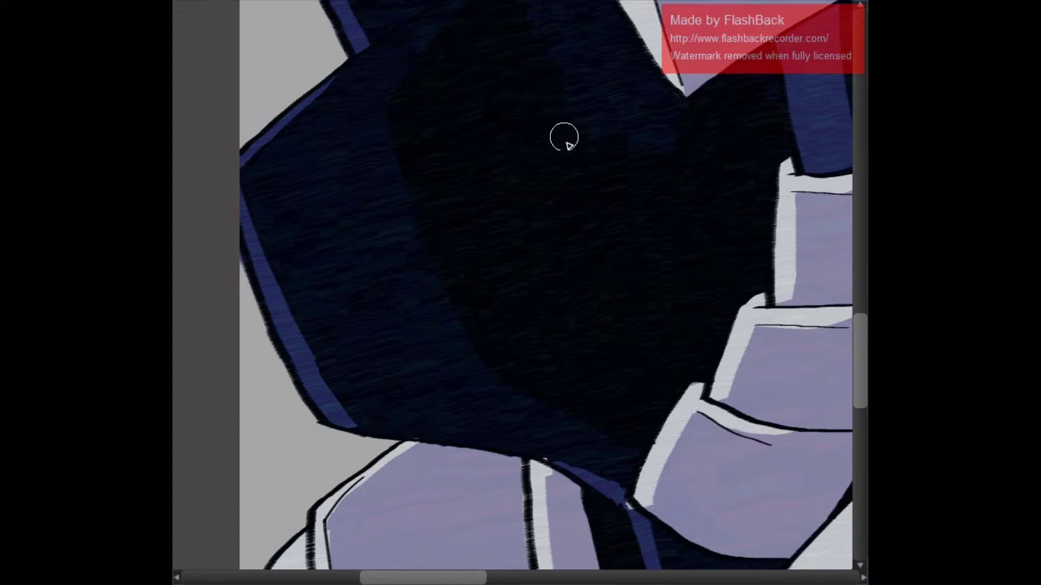
pyautogui.hscroll(3, 520, 292)
pyautogui.scroll(3, 520, 293)
pyautogui.moveTo(467, 172)
pyautogui.mouseDown()
pyautogui.moveTo(520, 257)
pyautogui.moveTo(555, 282)
pyautogui.mouseUp()
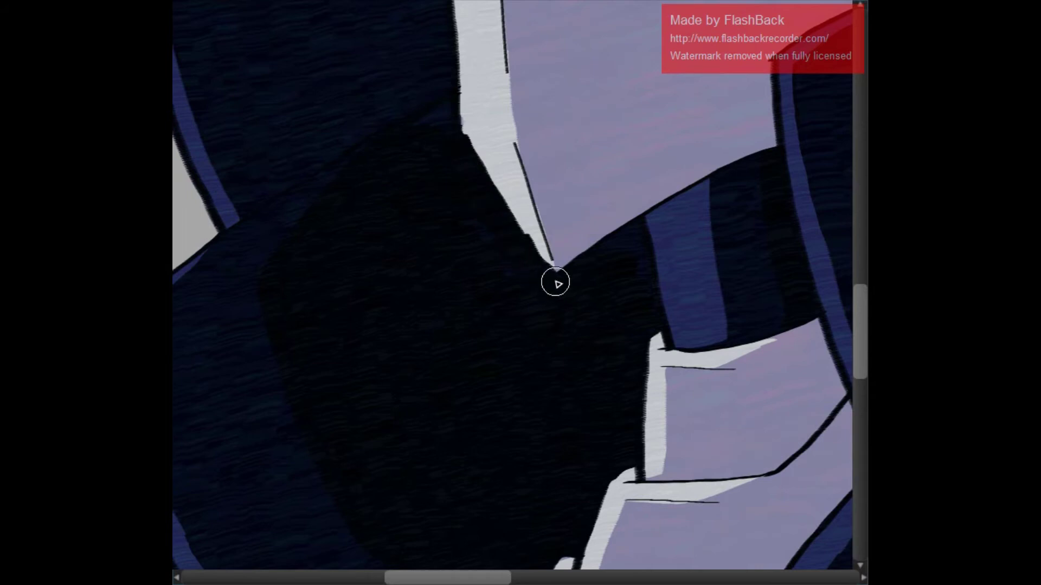
pyautogui.hotkey('ctrl', 'z')
pyautogui.hscroll(-3, 500, 162)
pyautogui.scroll(3, 499, 163)
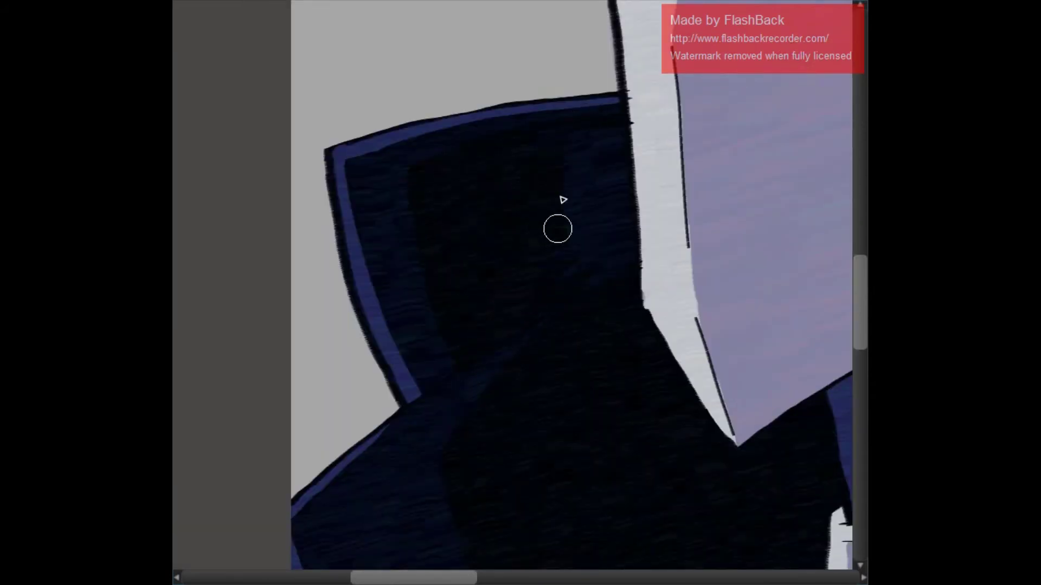
# Paint near-black shadow over the inner area of the near collar, down to the shoulder band
pyautogui.scroll(-5, 553, 144)
pyautogui.hscroll(5, 553, 144)
pyautogui.hscroll(-5, 690, 220)
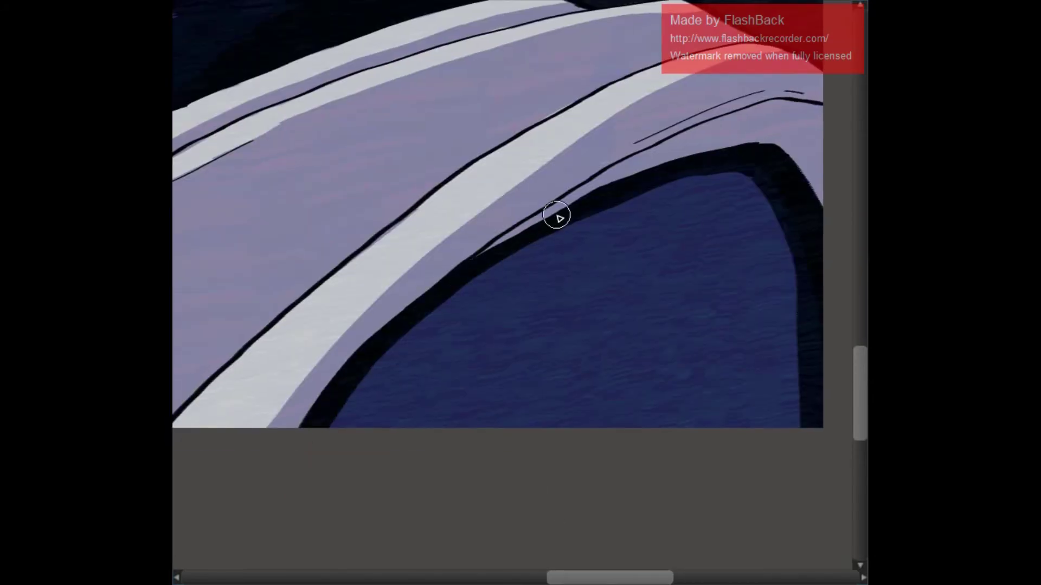
pyautogui.scroll(5, 844, 163)
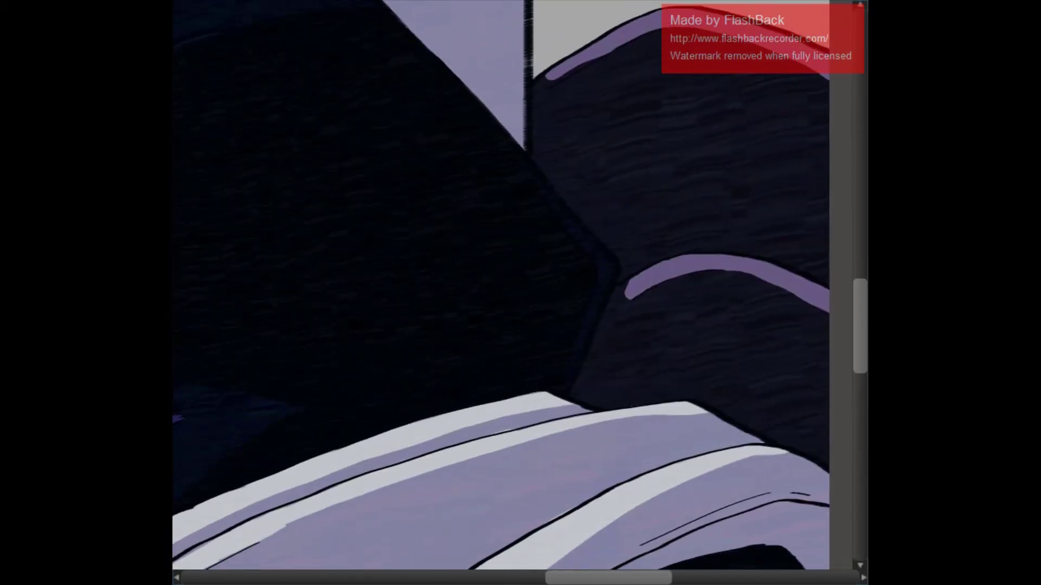
# Paint purple shadows on the undersides of the horns and inside the upper and rear eye rim
pyautogui.scroll(-2, 491, 108)
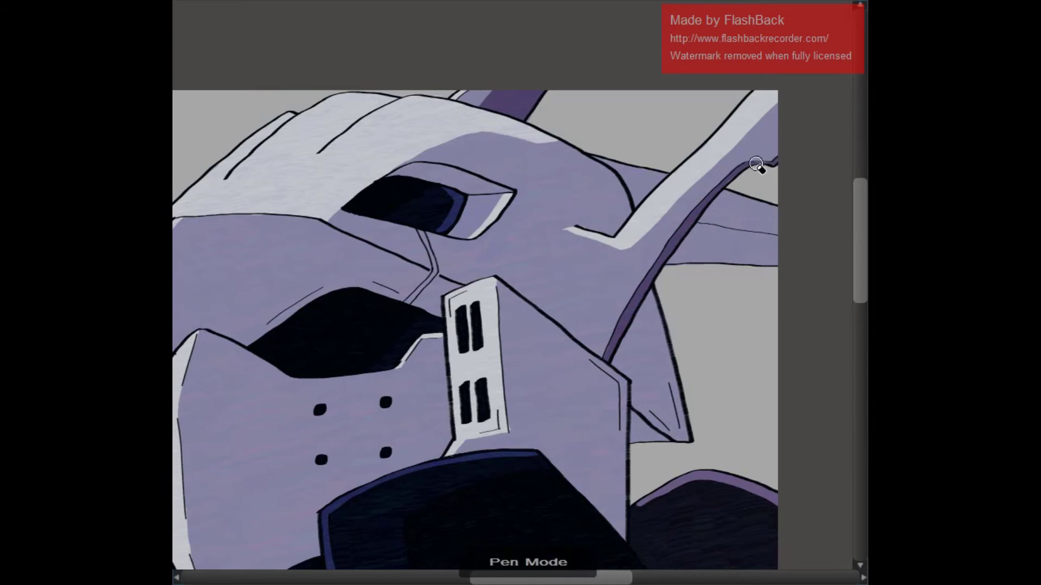
pyautogui.moveTo(757, 234); pyautogui.dragTo(775, 264)
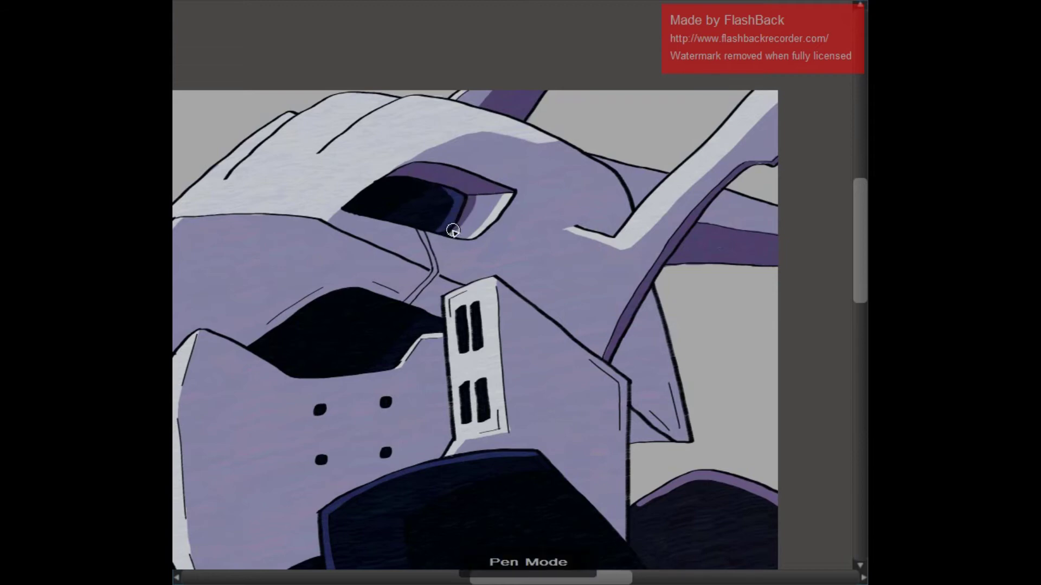
pyautogui.moveTo(453, 230); pyautogui.dragTo(395, 81)
# Paint purple shadows along the rear and lower edges of the fin behind the head and down the cheek plate's rear edge
pyautogui.moveTo(584, 137); pyautogui.dragTo(626, 287)
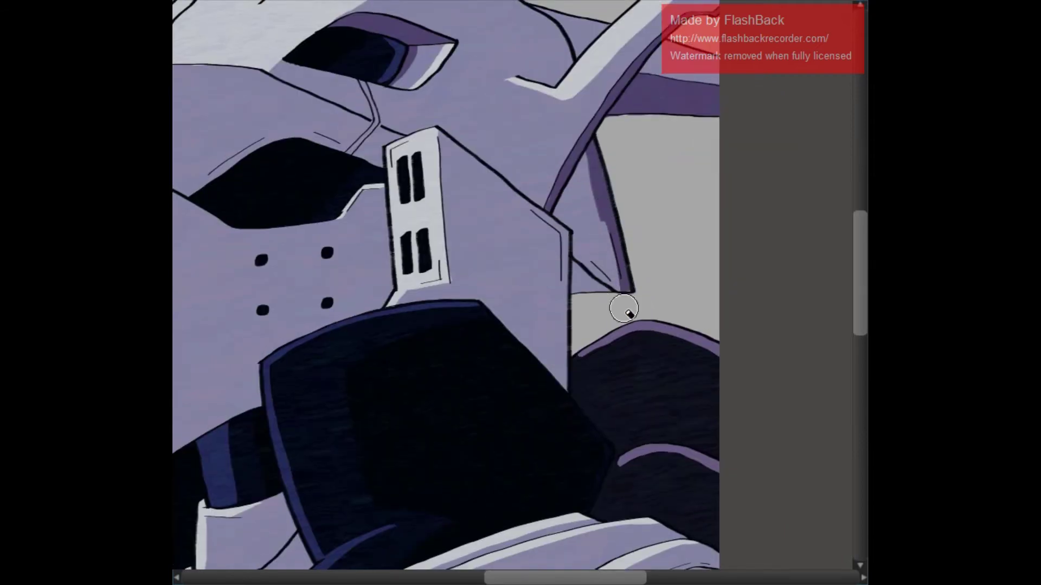
pyautogui.press('e')
pyautogui.press('e')
pyautogui.press('e')
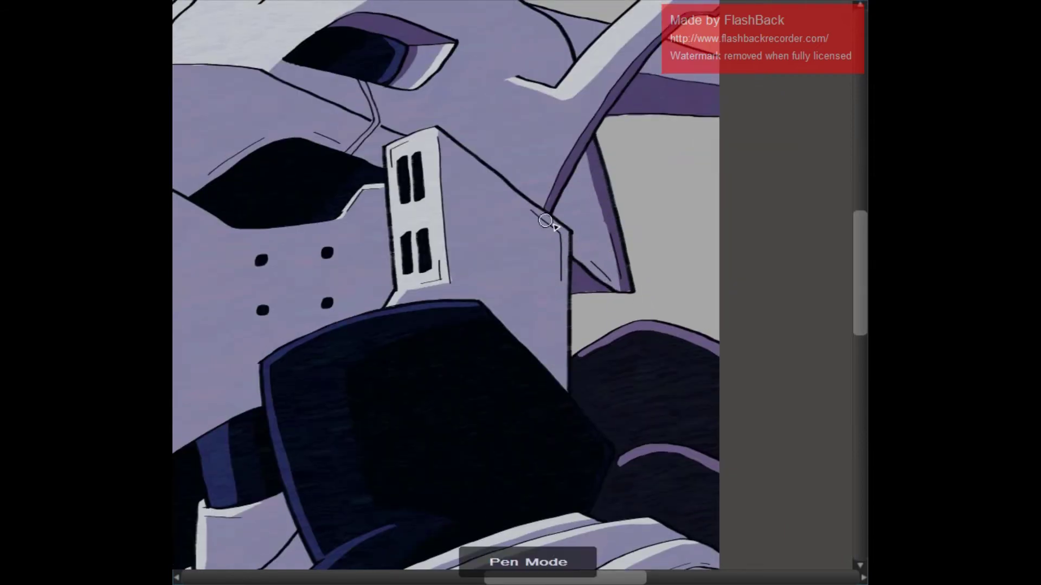
pyautogui.moveTo(545, 220); pyautogui.dragTo(577, 395)
pyautogui.press('e')
pyautogui.press('e')
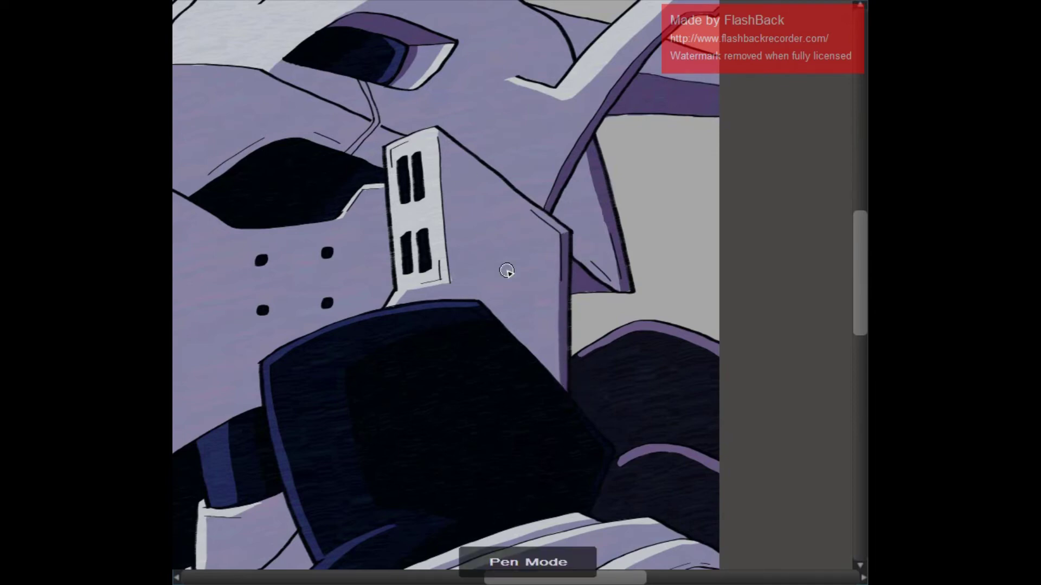
# Paint purple shadows beside the helmet's crown grooves and inside the narrow seam below the eye
pyautogui.scroll(-2, 392, 154)
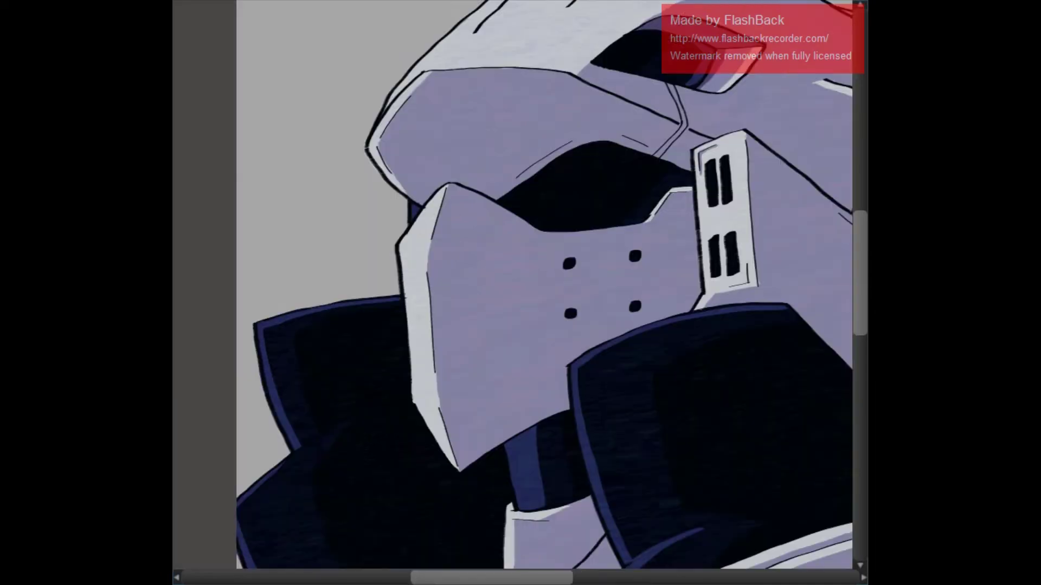
pyautogui.scroll(2, 392, 82)
pyautogui.moveTo(444, 37)
pyautogui.mouseDown()
pyautogui.moveTo(419, 85)
pyautogui.moveTo(482, 35)
pyautogui.moveTo(380, 100)
pyautogui.moveTo(423, 81)
pyautogui.mouseUp()
pyautogui.press('e')
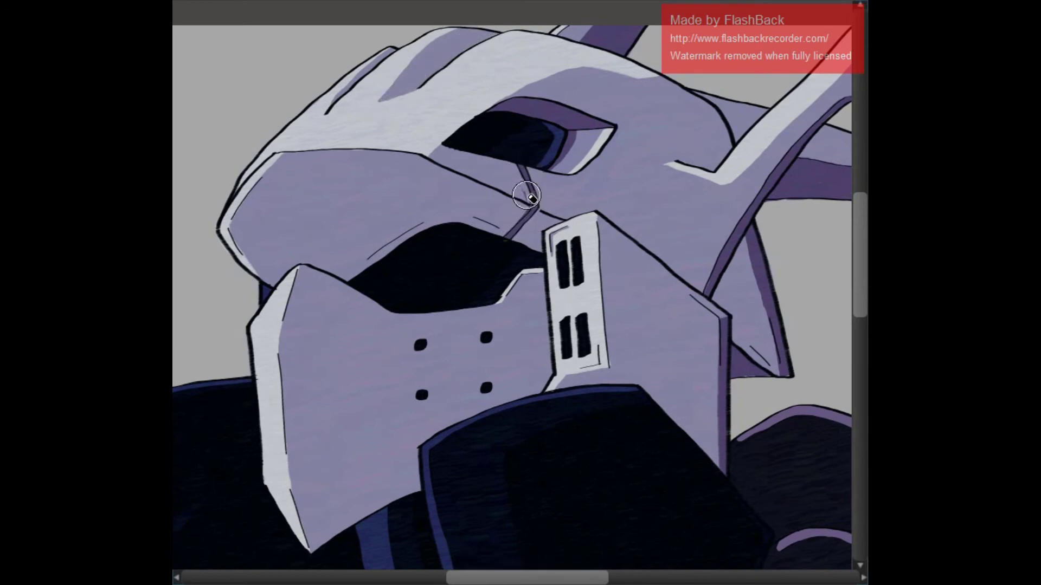
# Paint a curved purple shadow on the brow plate around the top of the dark opening above the faceplate
pyautogui.click(574, 351)
pyautogui.scroll(-3, 462, 135)
pyautogui.moveTo(545, 150); pyautogui.dragTo(342, 162)
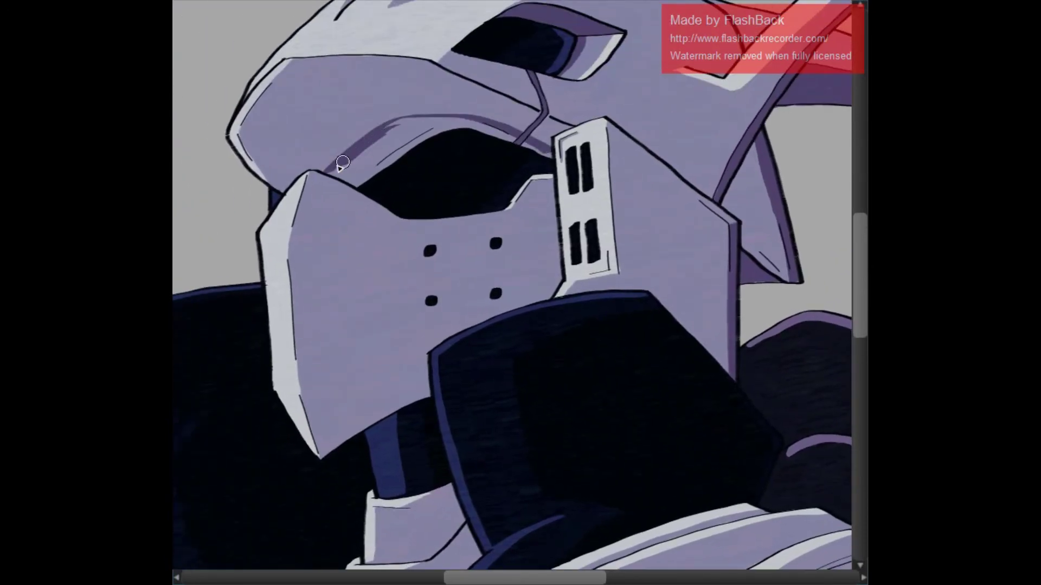
pyautogui.moveTo(404, 145)
pyautogui.mouseDown()
pyautogui.moveTo(488, 116)
pyautogui.moveTo(439, 109)
pyautogui.moveTo(385, 161)
pyautogui.mouseUp()
pyautogui.press('e')
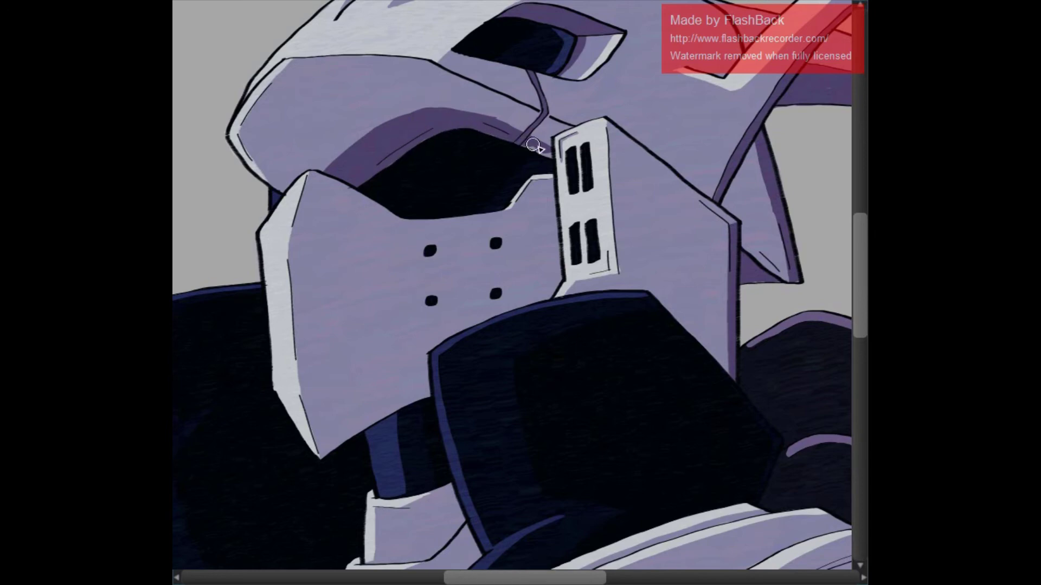
pyautogui.press('e')
pyautogui.press('e')
pyautogui.scroll(4, 509, 291)
pyautogui.moveTo(298, 186); pyautogui.dragTo(303, 218)
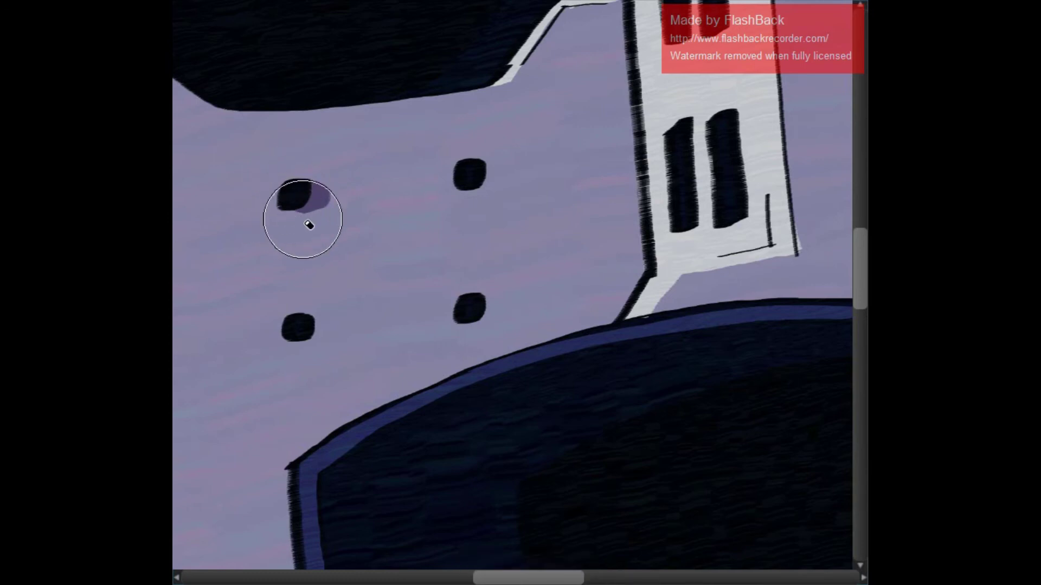
pyautogui.press('e')
pyautogui.moveTo(312, 325); pyautogui.dragTo(286, 325)
pyautogui.moveTo(465, 172)
pyautogui.mouseDown()
pyautogui.moveTo(453, 193)
pyautogui.moveTo(509, 179)
pyautogui.moveTo(469, 190)
pyautogui.mouseUp()
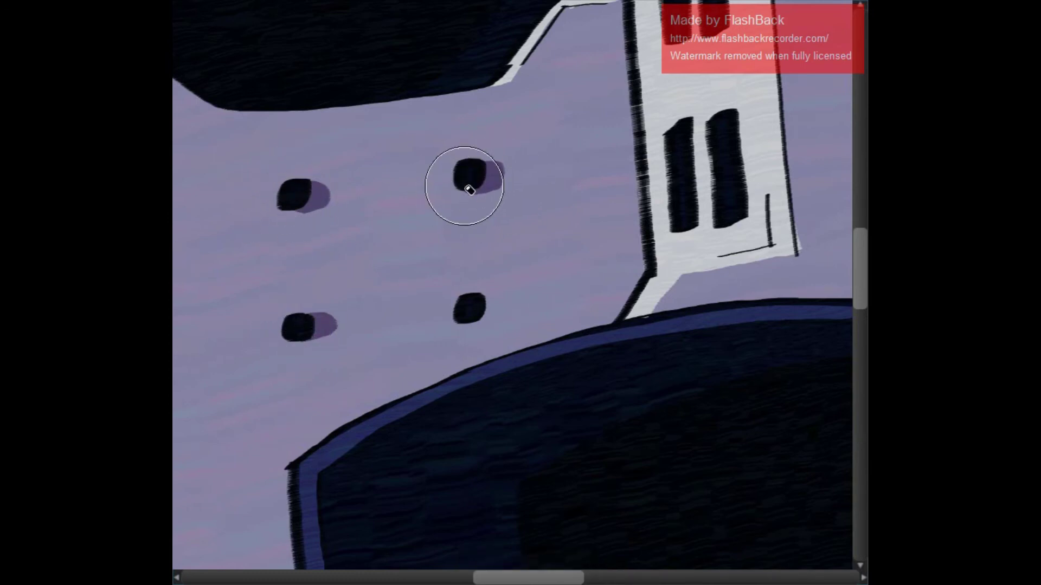
pyautogui.press('e')
pyautogui.press('e')
pyautogui.press('e')
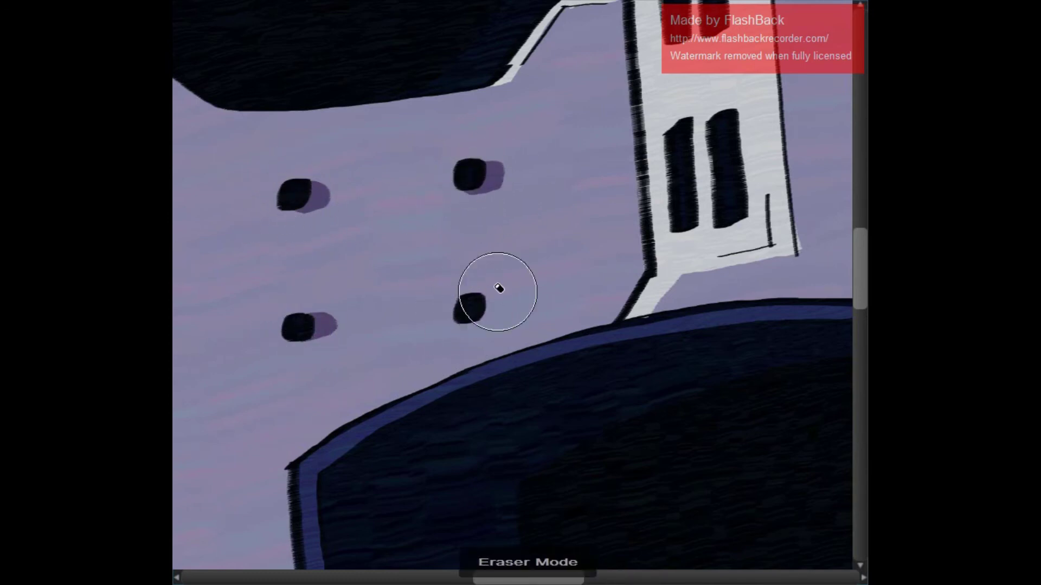
pyautogui.hotkey('ctrl', 'z')
pyautogui.hotkey('ctrl', 'z')
pyautogui.hotkey('ctrl', 'z')
# Paint small purple shadows diagonally below the four faceplate holes and short purple scratch marks near the lower front hole
pyautogui.moveTo(296, 198); pyautogui.dragTo(313, 219)
pyautogui.moveTo(301, 331); pyautogui.dragTo(318, 353)
pyautogui.moveTo(471, 177); pyautogui.dragTo(488, 198)
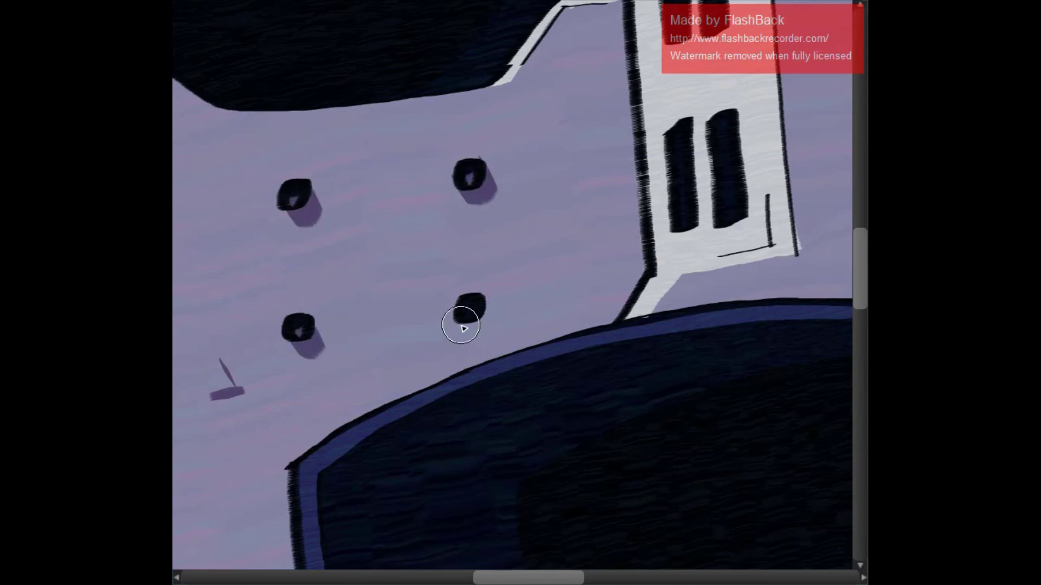
pyautogui.moveTo(471, 312); pyautogui.dragTo(488, 336)
pyautogui.moveTo(256, 347)
pyautogui.mouseDown()
pyautogui.moveTo(286, 367)
pyautogui.moveTo(288, 412)
pyautogui.mouseUp()
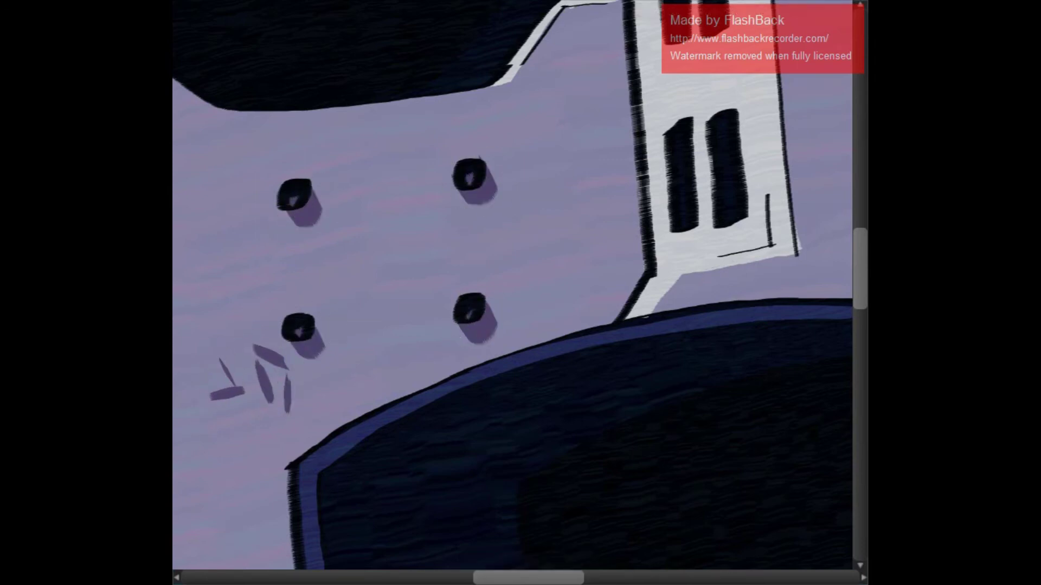
# Erase the purple scratch marks near the lower front hole and the stray paint inside the four faceplate holes
pyautogui.press('e')
pyautogui.moveTo(220, 314); pyautogui.dragTo(260, 379)
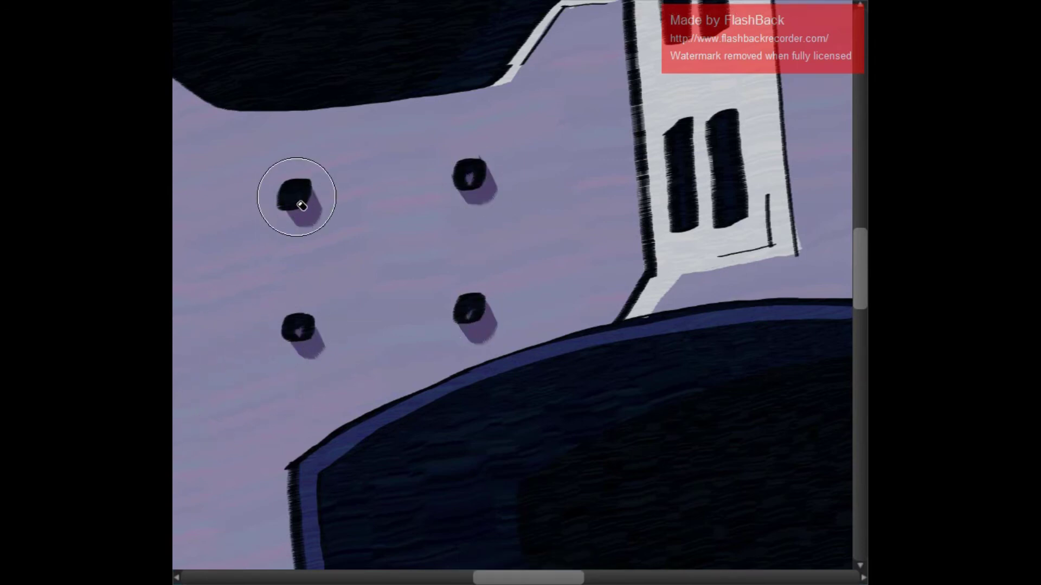
pyautogui.click(298, 193)
pyautogui.click(453, 183)
pyautogui.click(471, 310)
pyautogui.click(301, 329)
# Paint purple shadows beneath the near shoulder armour's inner rim and in a broad curved band along its middle plate
pyautogui.scroll(-3, 569, 244)
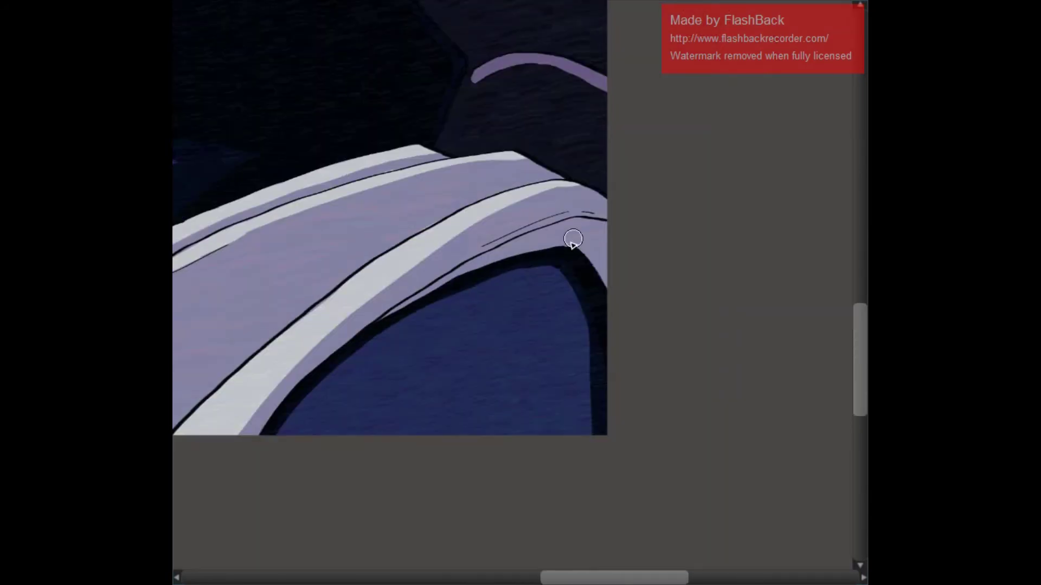
pyautogui.moveTo(599, 231); pyautogui.dragTo(602, 261)
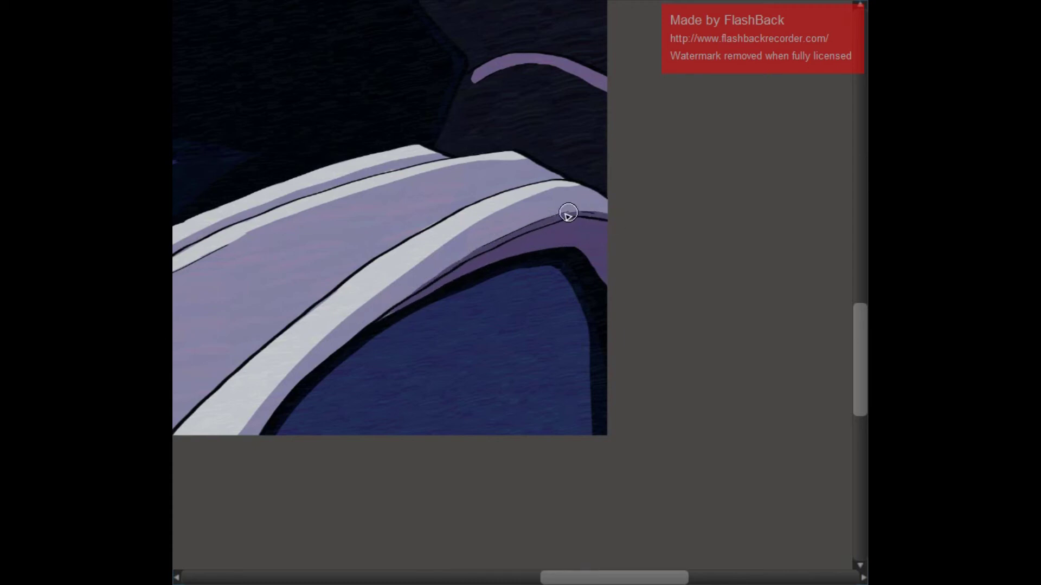
pyautogui.hscroll(-3, 612, 217)
pyautogui.moveTo(352, 358); pyautogui.dragTo(720, 167)
pyautogui.moveTo(347, 429)
pyautogui.mouseDown()
pyautogui.moveTo(349, 400)
pyautogui.moveTo(442, 353)
pyautogui.moveTo(423, 328)
pyautogui.mouseUp()
pyautogui.moveTo(487, 266)
pyautogui.mouseDown()
pyautogui.moveTo(449, 347)
pyautogui.moveTo(571, 243)
pyautogui.moveTo(711, 178)
pyautogui.moveTo(692, 181)
pyautogui.moveTo(739, 168)
pyautogui.mouseUp()
pyautogui.press('e')
pyautogui.press('e')
# Paint purple shadows with rounded edges over the rear and lower parts of the three stacked neck segments
pyautogui.hscroll(-3, 566, 157)
pyautogui.moveTo(566, 157)
pyautogui.mouseDown()
pyautogui.moveTo(518, 192)
pyautogui.moveTo(529, 174)
pyautogui.moveTo(562, 190)
pyautogui.mouseUp()
pyautogui.press('e')
pyautogui.moveTo(580, 146)
pyautogui.mouseDown()
pyautogui.moveTo(512, 209)
pyautogui.moveTo(510, 196)
pyautogui.moveTo(566, 202)
pyautogui.moveTo(558, 155)
pyautogui.moveTo(500, 192)
pyautogui.moveTo(570, 213)
pyautogui.moveTo(565, 253)
pyautogui.moveTo(474, 294)
pyautogui.moveTo(489, 266)
pyautogui.moveTo(496, 298)
pyautogui.moveTo(557, 261)
pyautogui.moveTo(511, 302)
pyautogui.moveTo(559, 209)
pyautogui.moveTo(590, 222)
pyautogui.mouseUp()
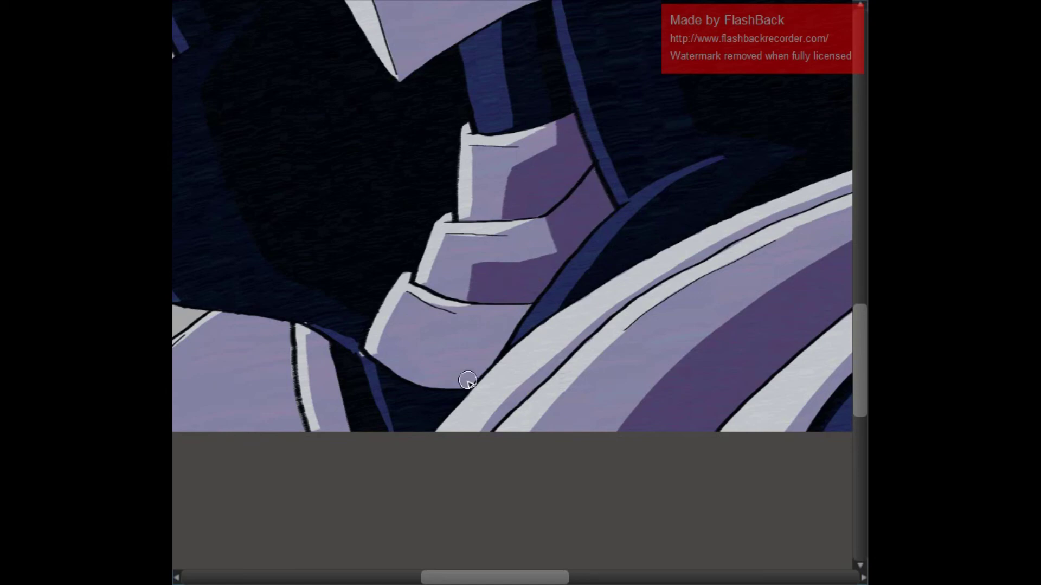
pyautogui.moveTo(561, 132)
pyautogui.mouseDown()
pyautogui.moveTo(509, 189)
pyautogui.moveTo(557, 222)
pyautogui.moveTo(520, 311)
pyautogui.moveTo(431, 333)
pyautogui.moveTo(440, 386)
pyautogui.moveTo(428, 370)
pyautogui.moveTo(489, 353)
pyautogui.moveTo(429, 369)
pyautogui.moveTo(511, 316)
pyautogui.mouseUp()
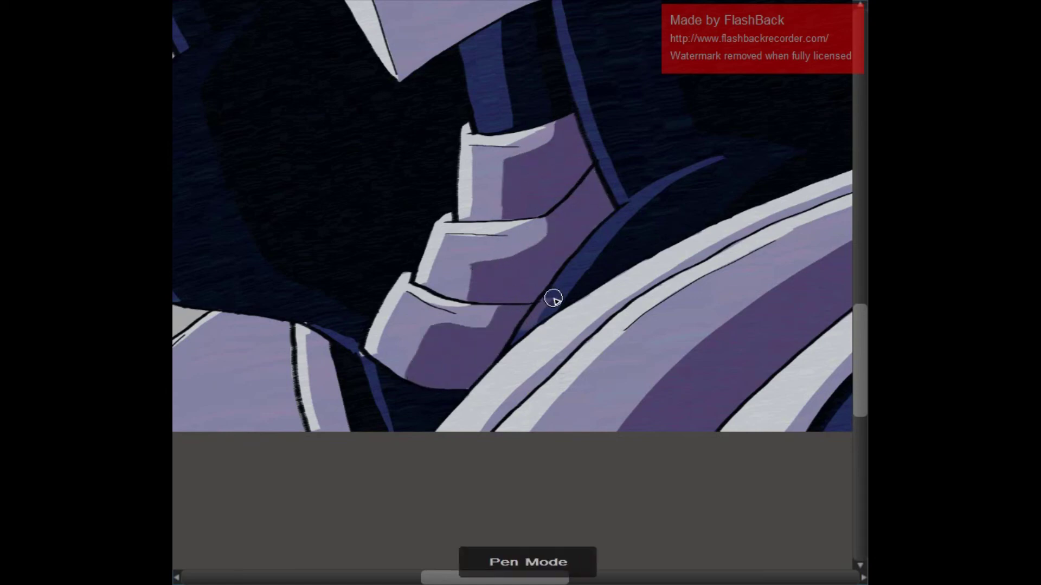
# Paint purple shadow strips on both sides of the far shoulder armour's seam and clean up the stray speck beside the collar
pyautogui.moveTo(324, 344)
pyautogui.mouseDown()
pyautogui.moveTo(590, 274)
pyautogui.moveTo(546, 286)
pyautogui.mouseUp()
pyautogui.press('e')
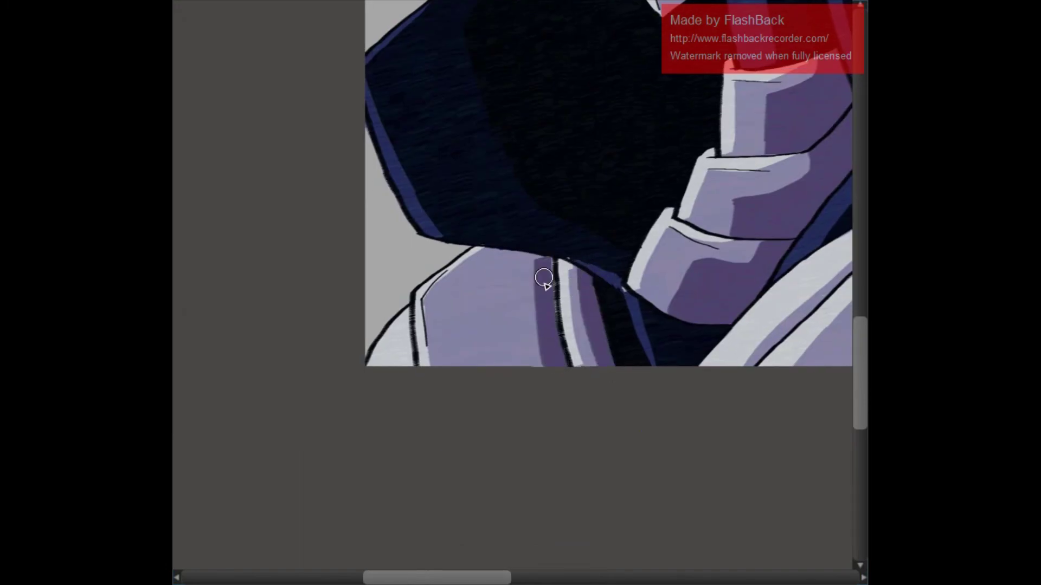
pyautogui.press('e')
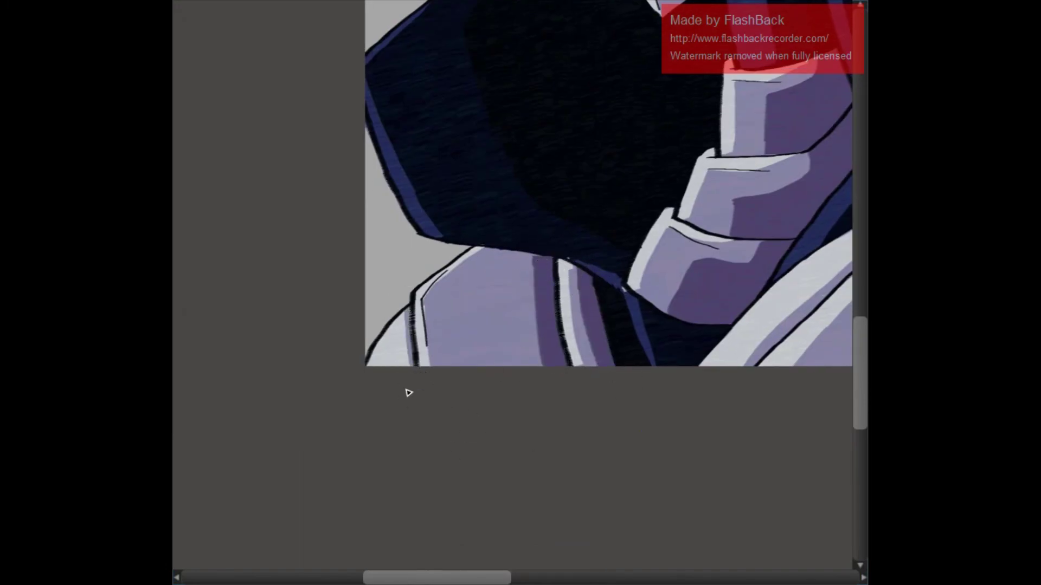
pyautogui.press('e')
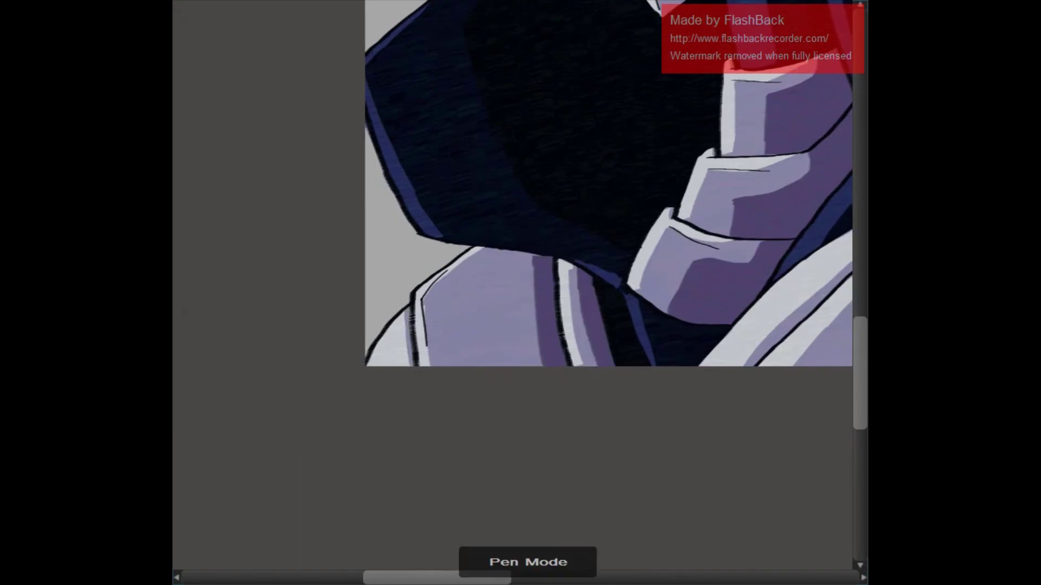
# Paint near-black shadows across the lower parts of the two dark rounded shapes behind the collar, below their purple rims
pyautogui.scroll(-3, 527, 395)
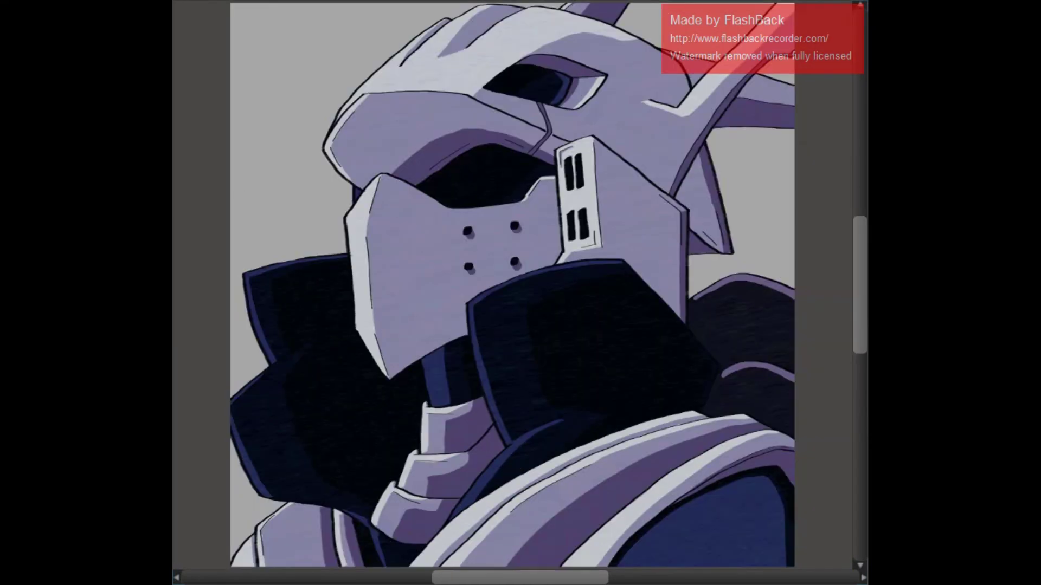
pyautogui.scroll(3, 364, 305)
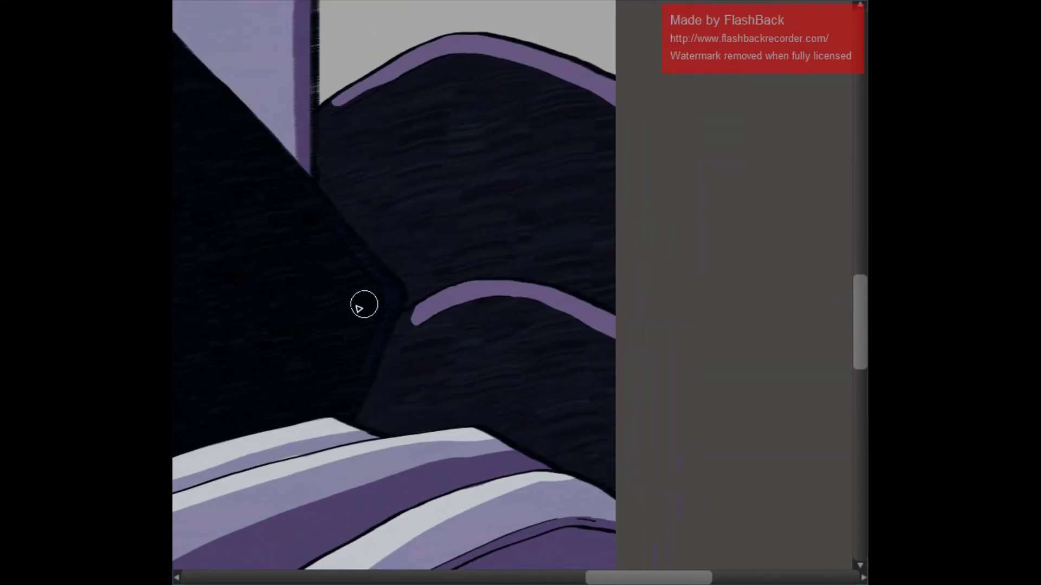
pyautogui.moveTo(330, 102)
pyautogui.mouseDown()
pyautogui.moveTo(335, 191)
pyautogui.moveTo(416, 282)
pyautogui.moveTo(518, 252)
pyautogui.moveTo(425, 168)
pyautogui.moveTo(411, 172)
pyautogui.moveTo(424, 237)
pyautogui.moveTo(468, 265)
pyautogui.moveTo(413, 275)
pyautogui.moveTo(550, 258)
pyautogui.moveTo(446, 172)
pyautogui.moveTo(590, 279)
pyautogui.mouseUp()
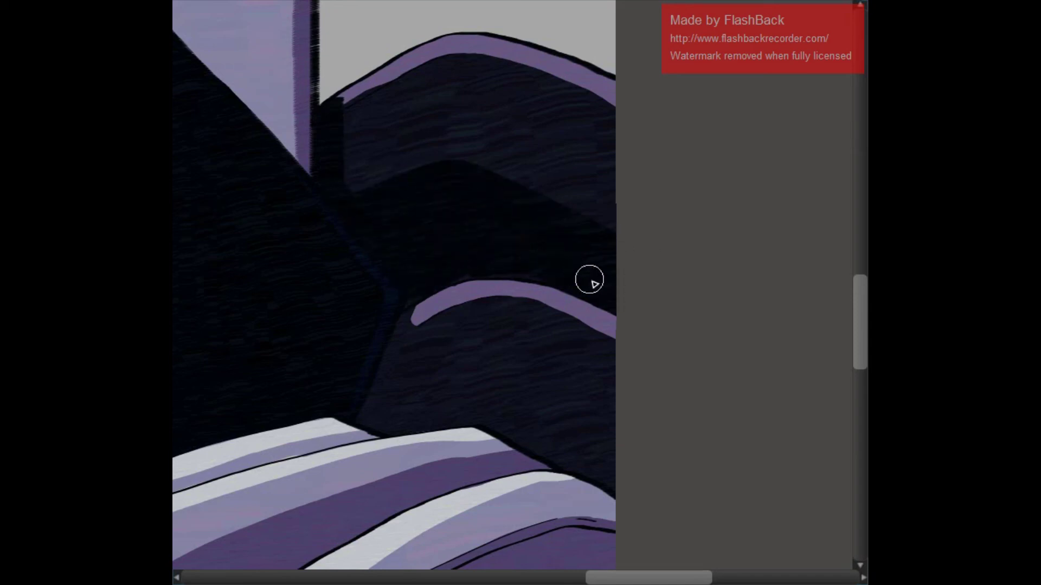
pyautogui.moveTo(409, 391)
pyautogui.mouseDown()
pyautogui.moveTo(549, 129)
pyautogui.moveTo(548, 172)
pyautogui.moveTo(641, 131)
pyautogui.moveTo(687, 191)
pyautogui.moveTo(691, 217)
pyautogui.mouseUp()
pyautogui.scroll(-5, 723, 232)
pyautogui.scroll(6, 439, 122)
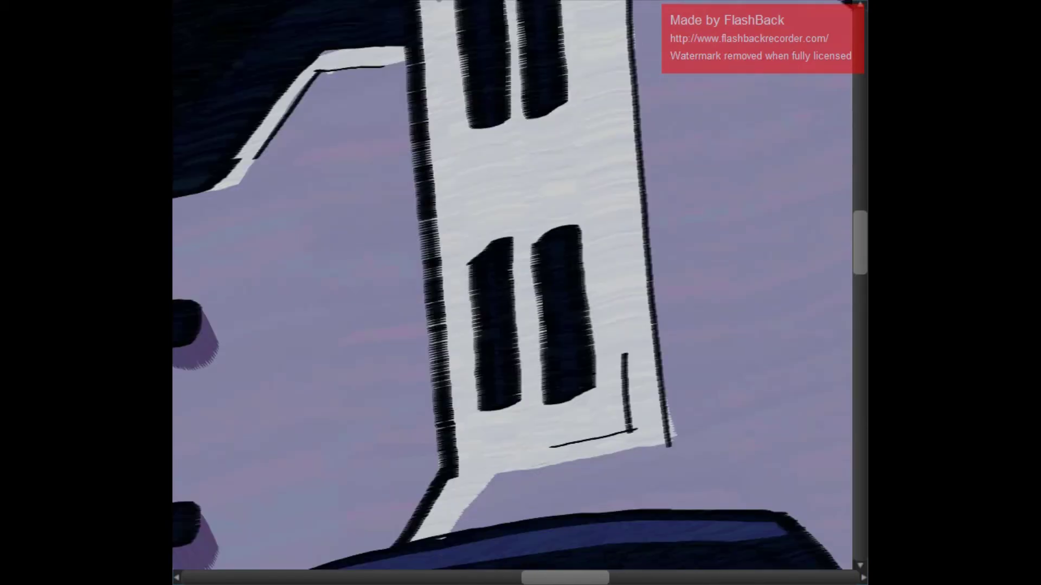
pyautogui.scroll(-5, 807, 130)
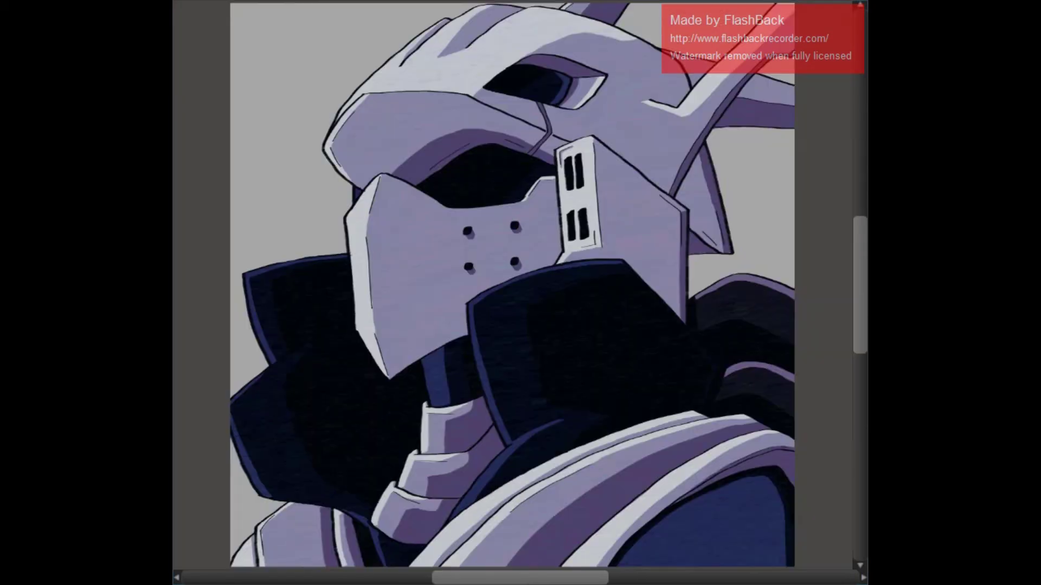
pyautogui.scroll(5, 517, 125)
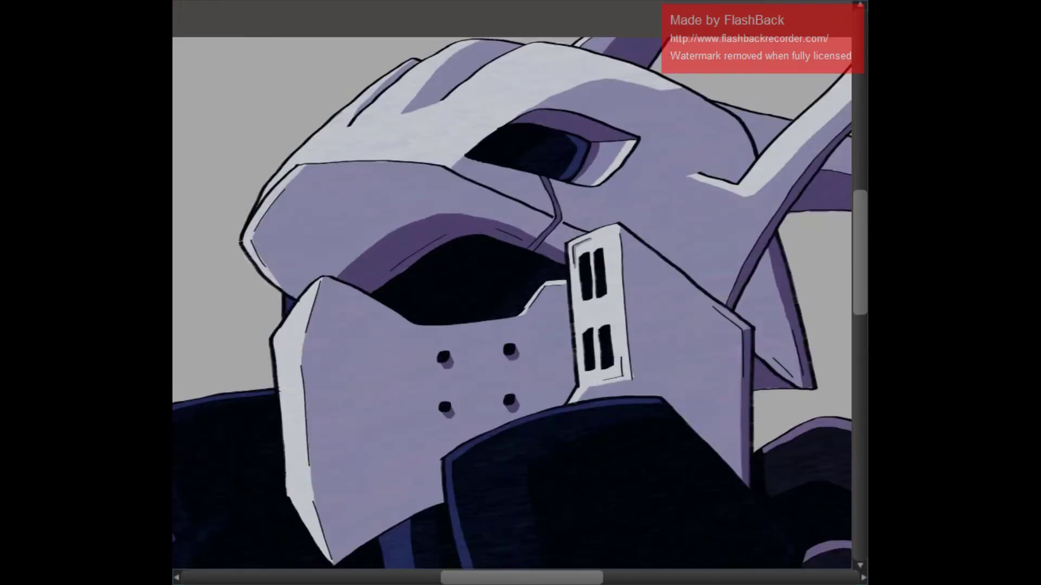